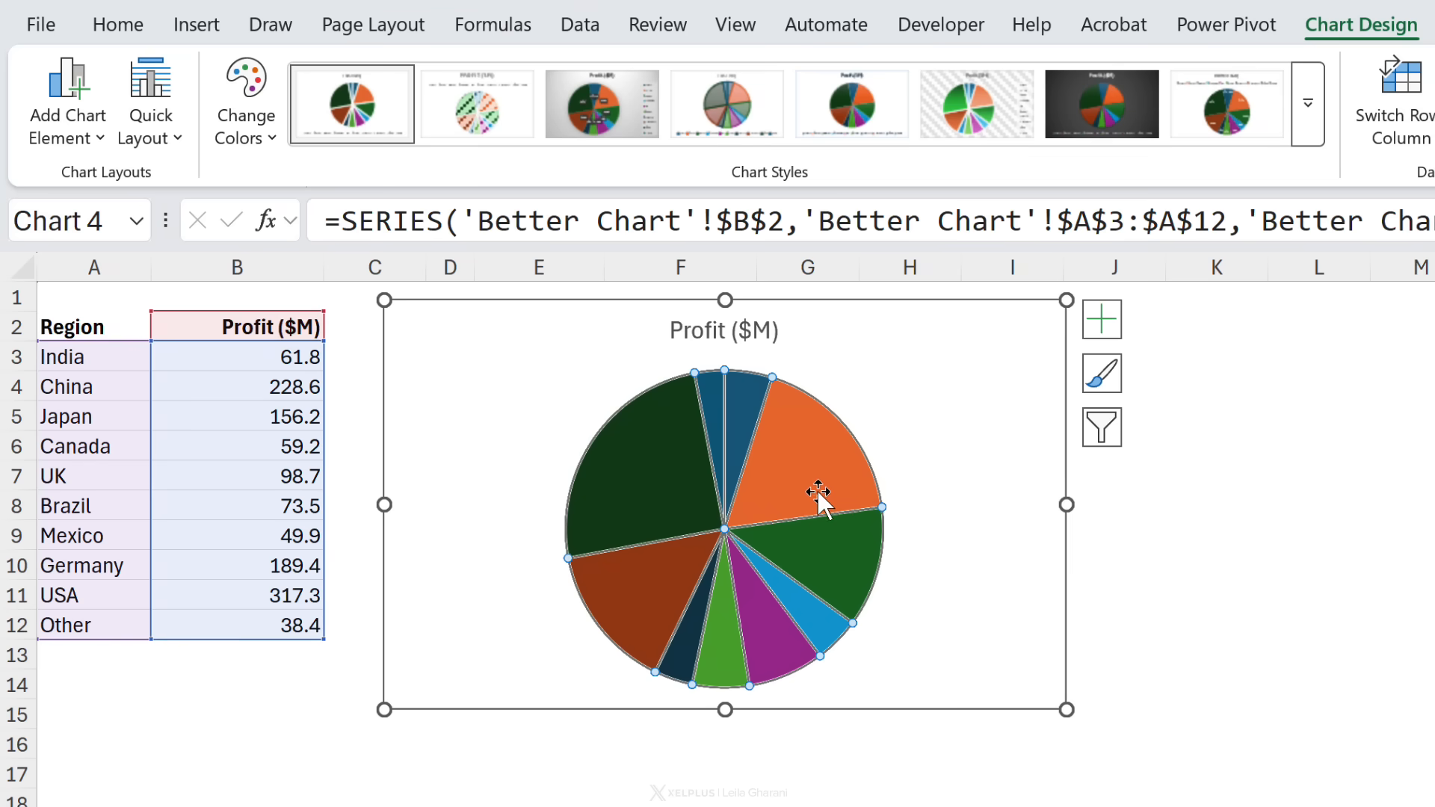
Step: Add data labels to the pie chart showing category name, value and percentage
right_click(805, 473)
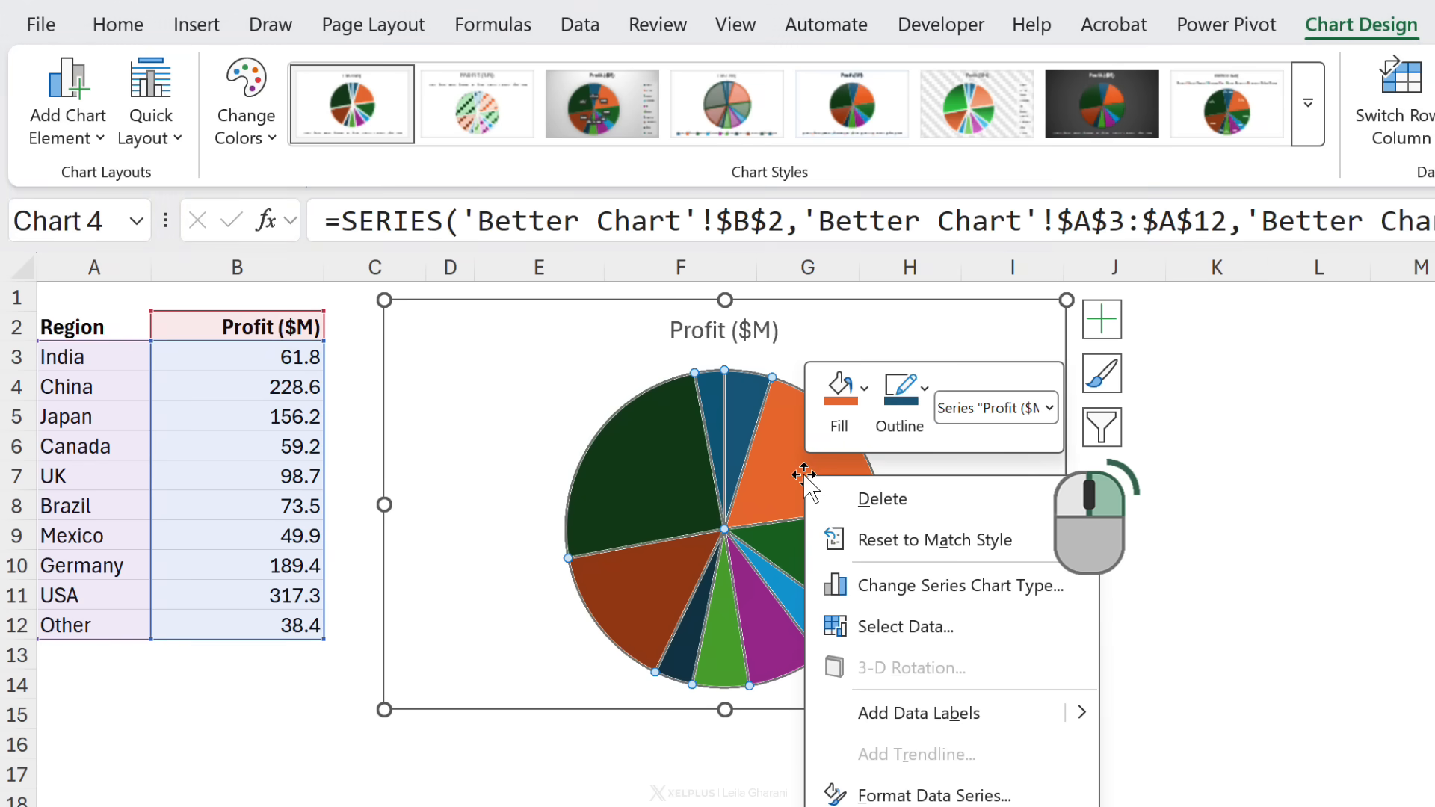
click(926, 714)
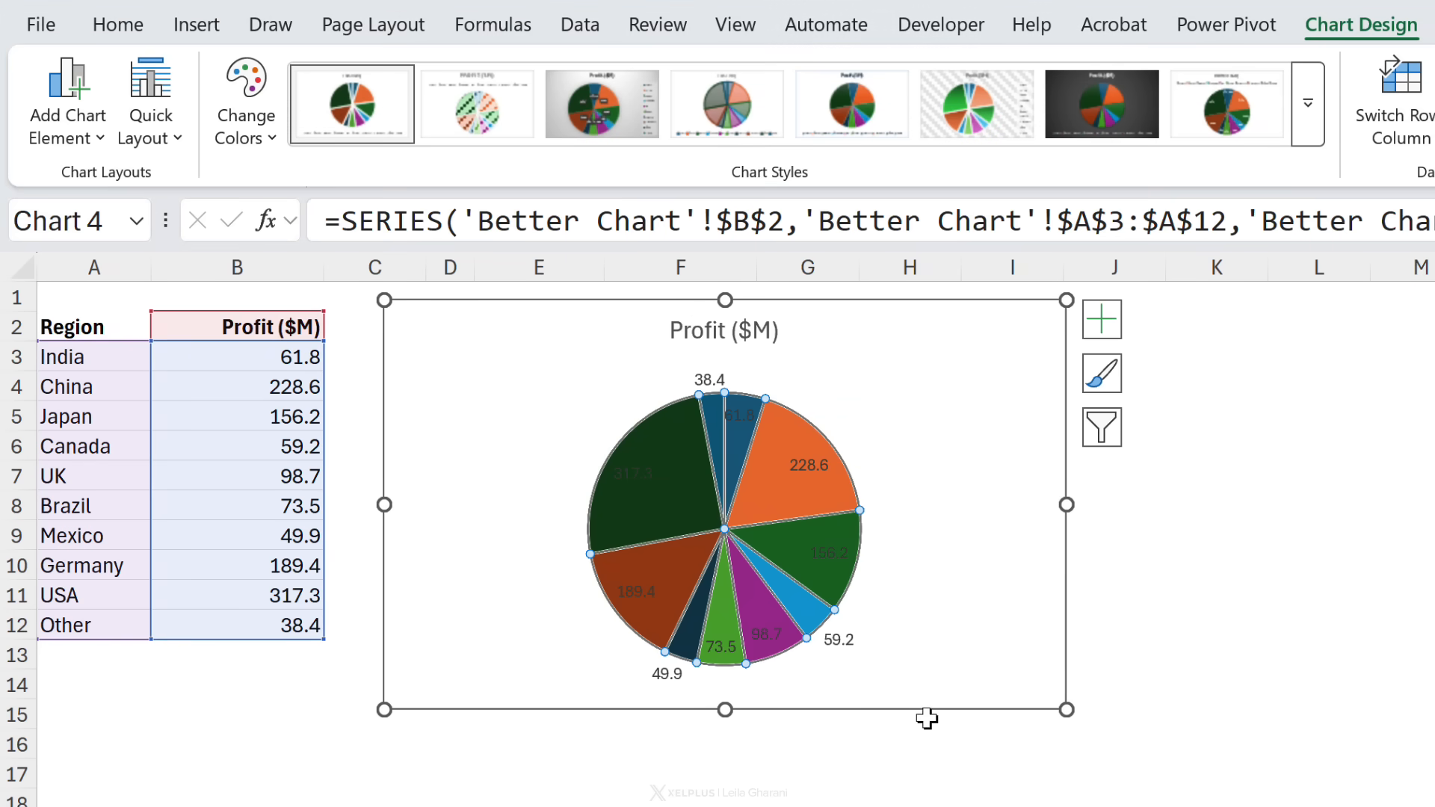
double_click(812, 455)
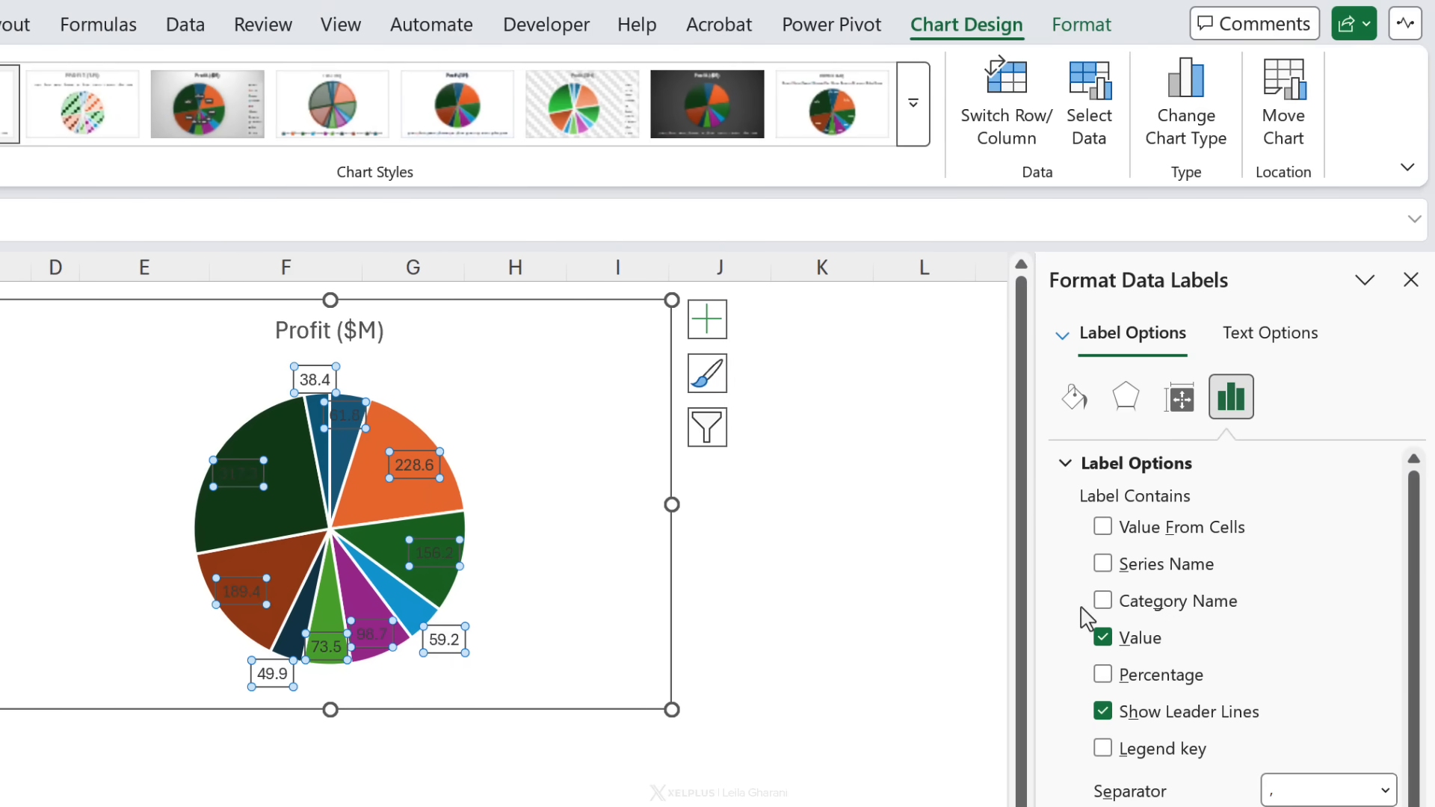
click(1103, 602)
click(1104, 675)
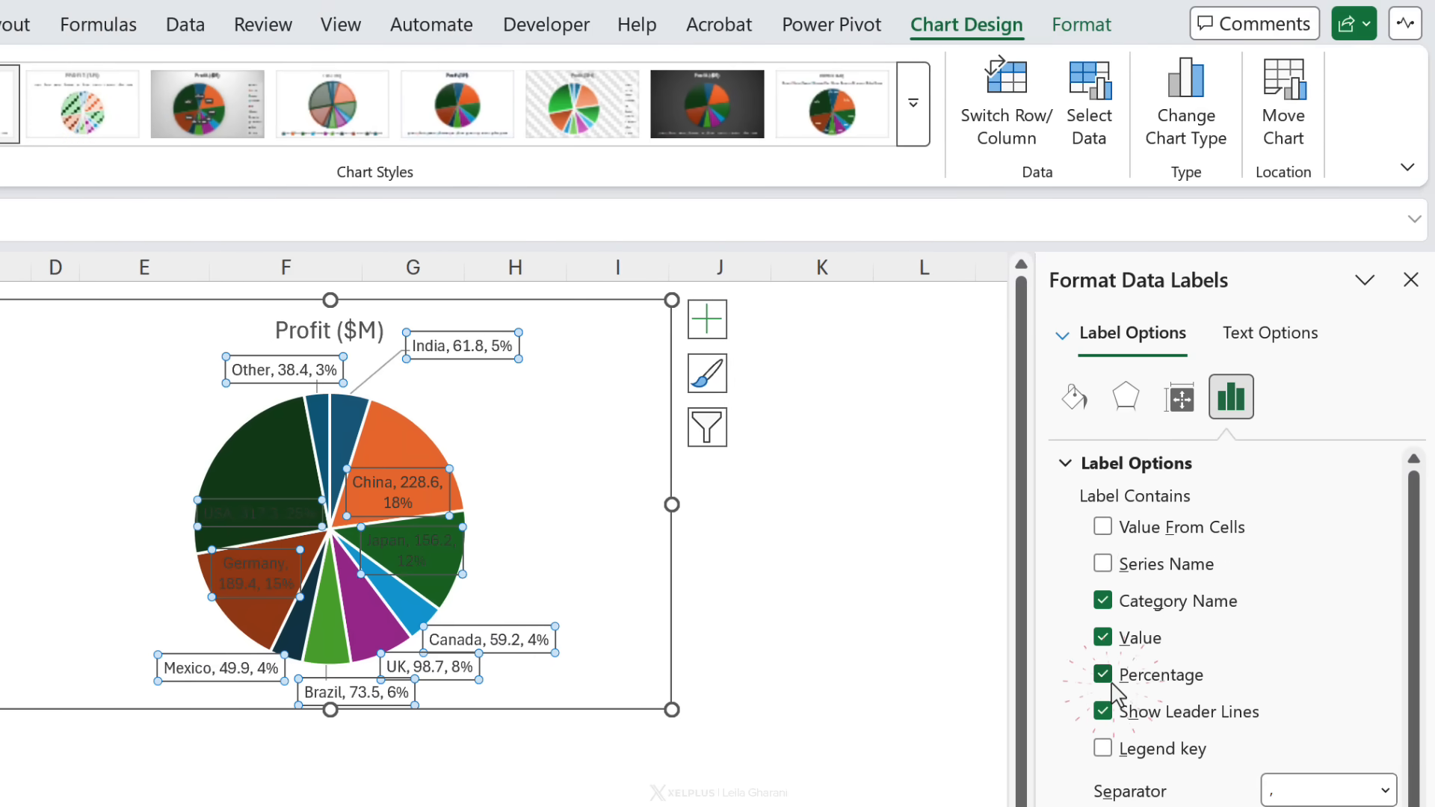
click(790, 642)
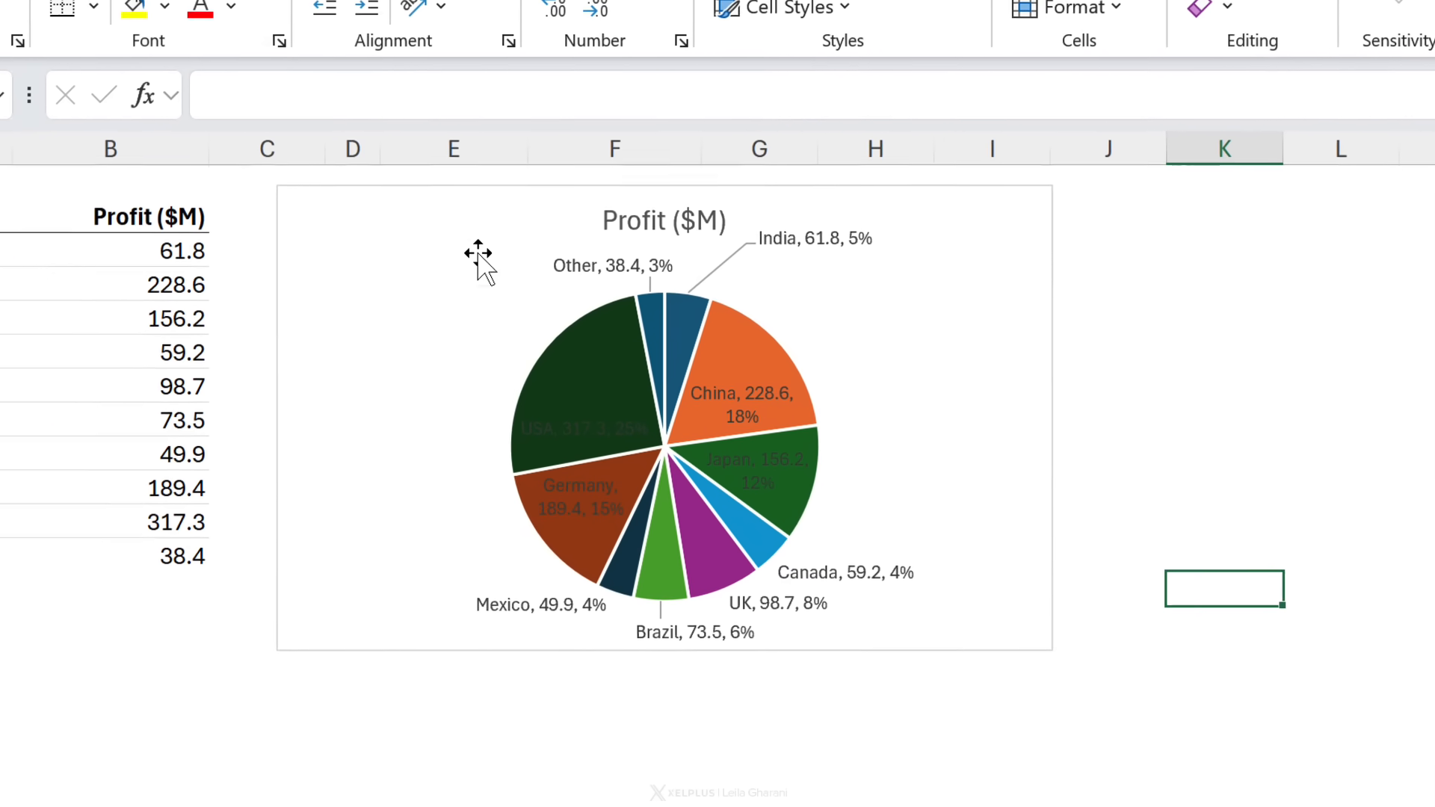
Step: Copy the Region and Profit ($M) table and paste it as links starting in cell E2
click(434, 225)
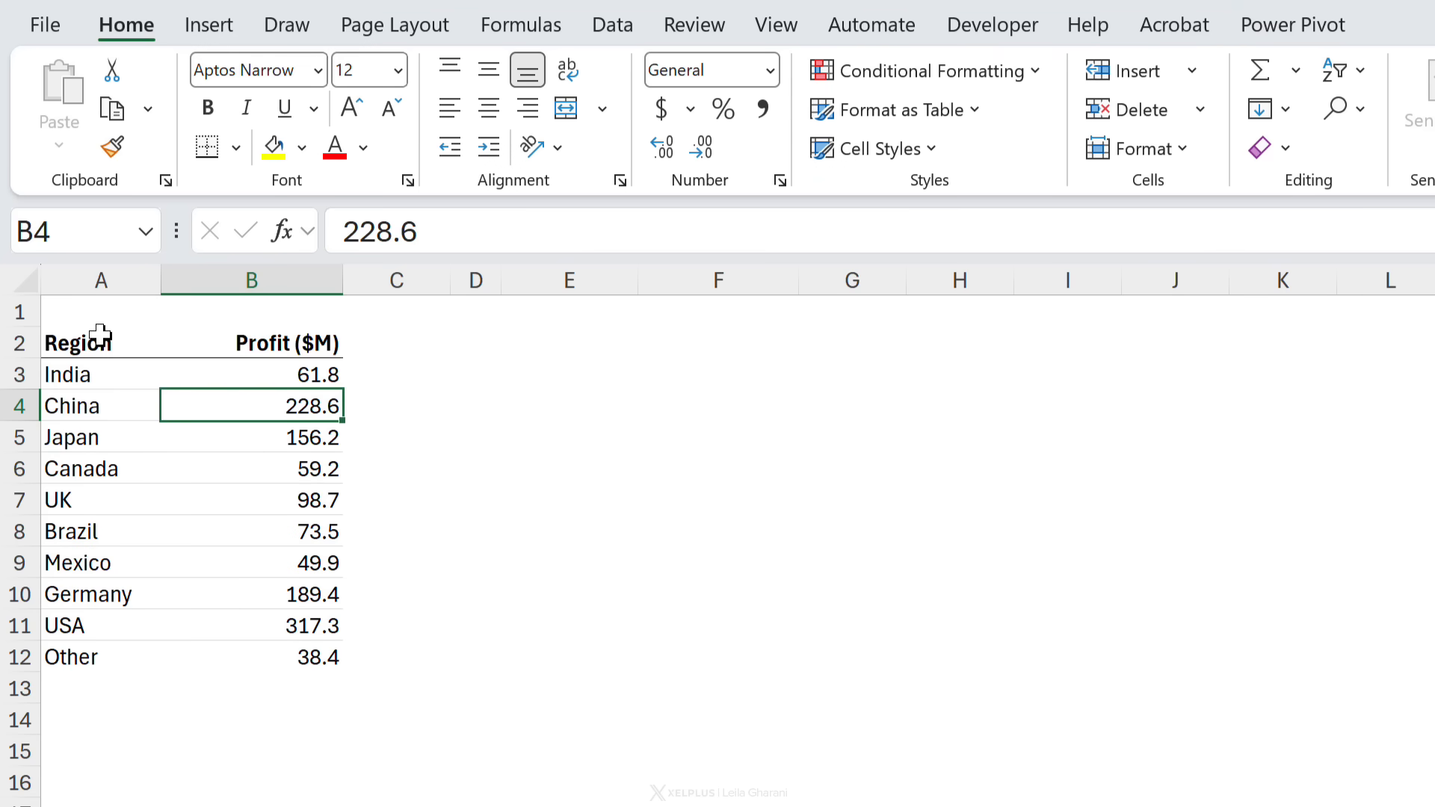
drag(100, 335, 276, 654)
key(ctrl+c)
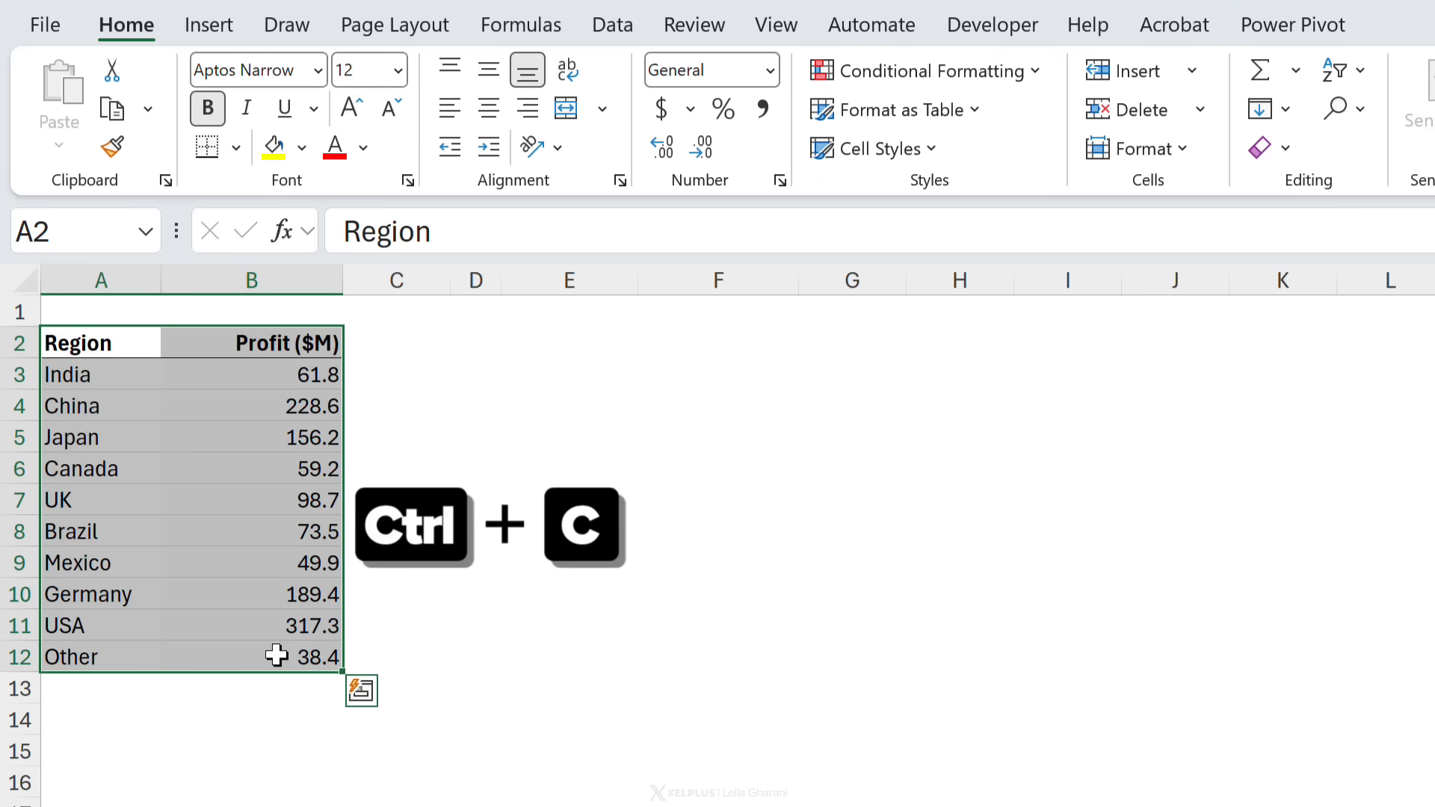
right_click(580, 331)
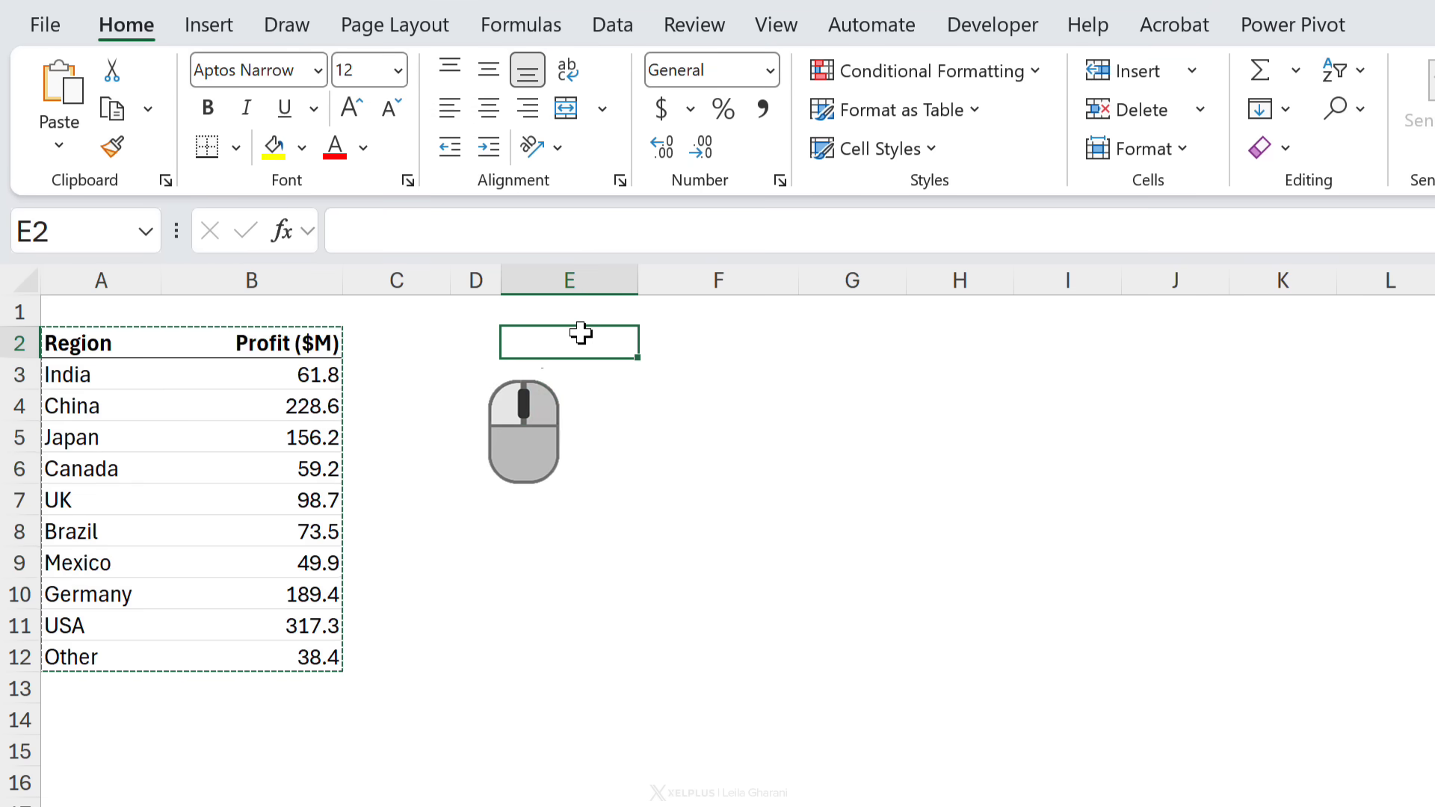
click(879, 271)
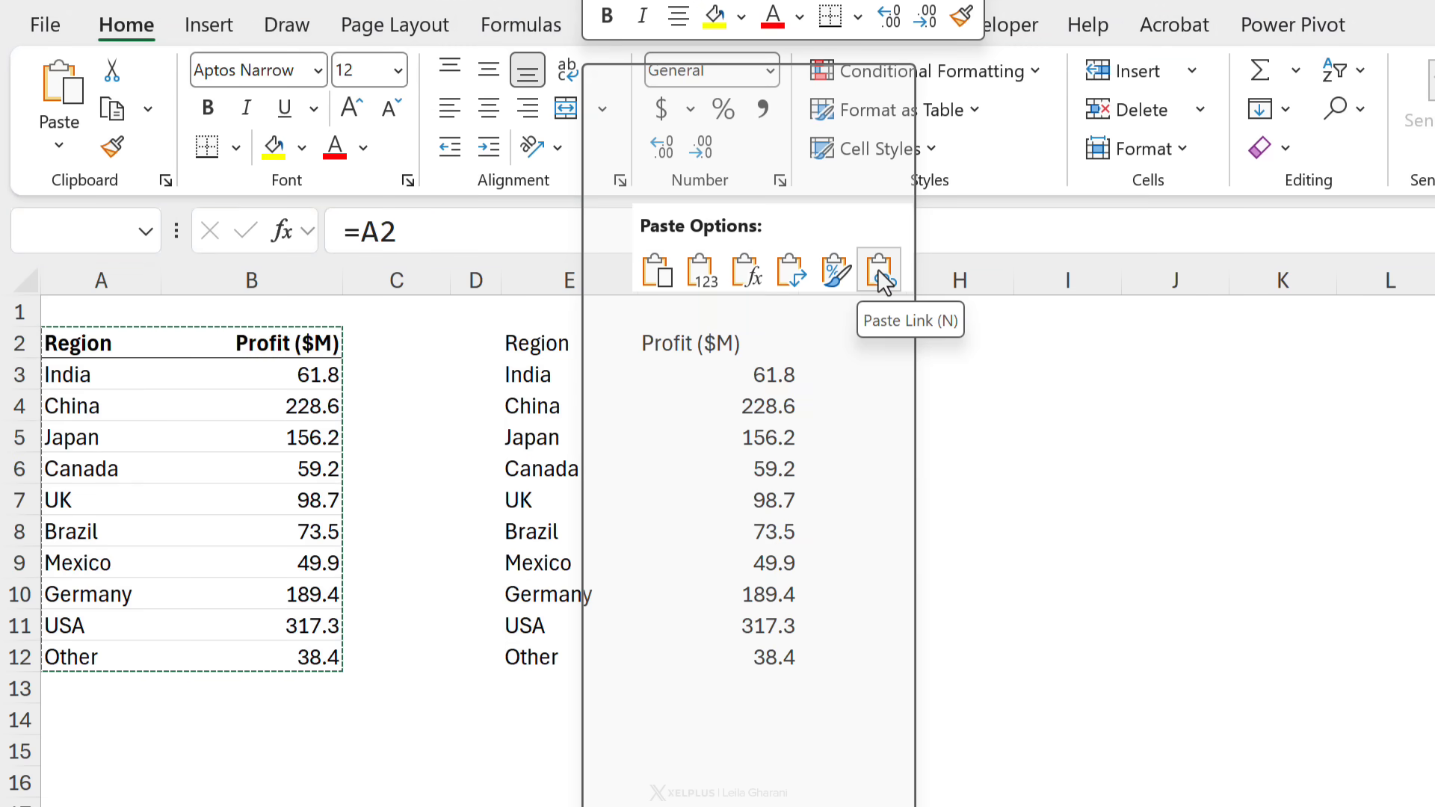
Step: Copy the original table's formatting onto the linked table in E2:F12
click(580, 393)
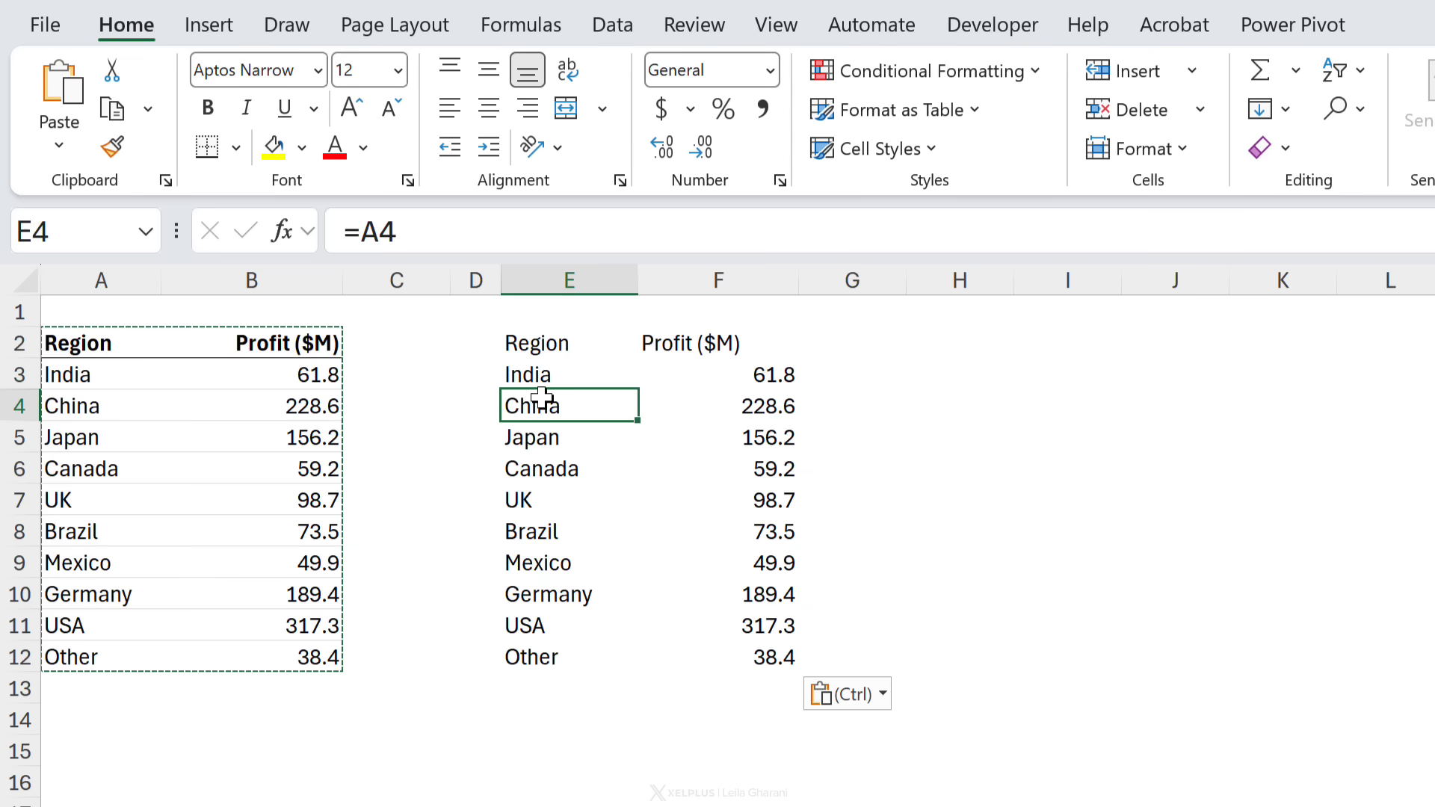
mouse_move(59, 344)
mouse_down()
mouse_move(167, 470)
mouse_move(284, 650)
mouse_up()
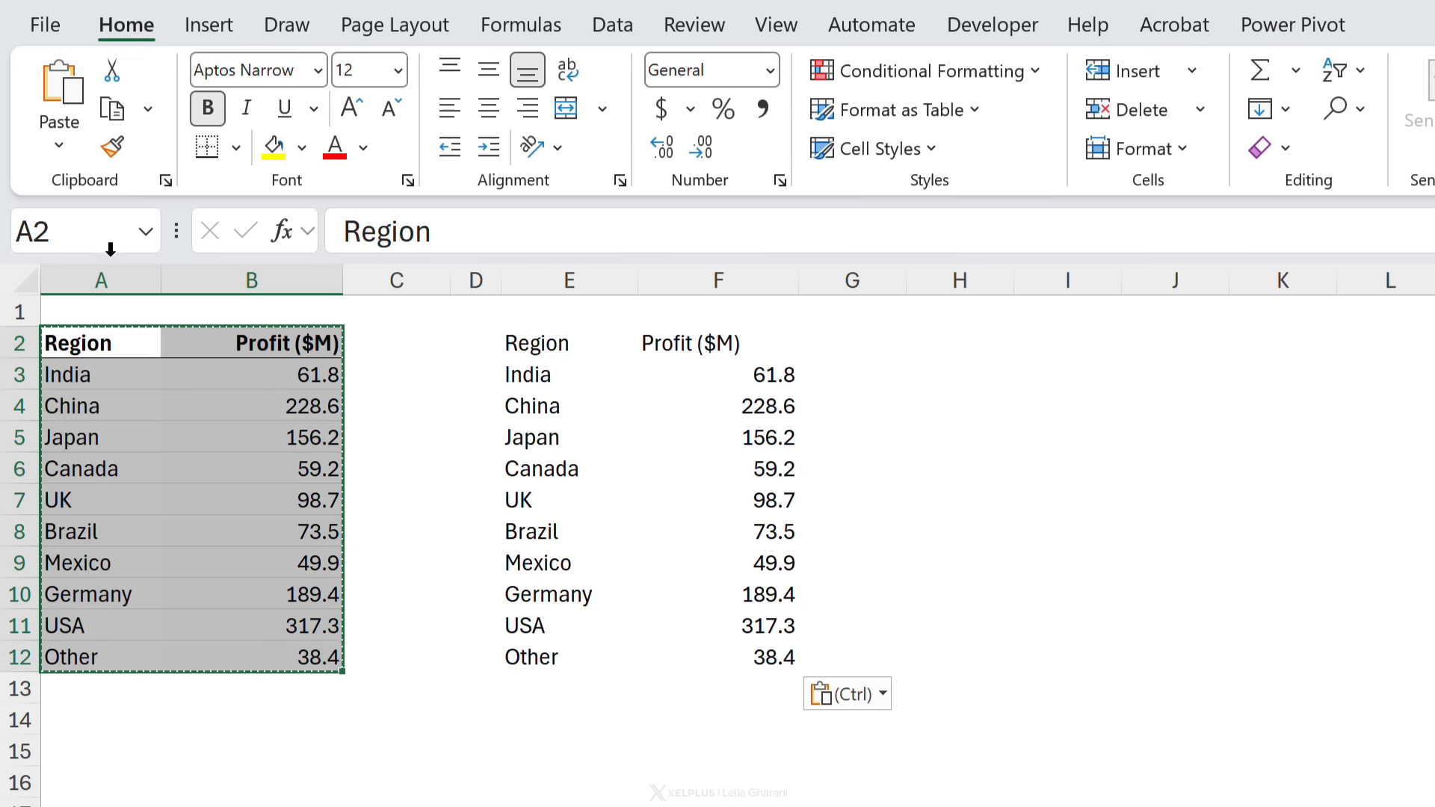
click(113, 148)
click(559, 341)
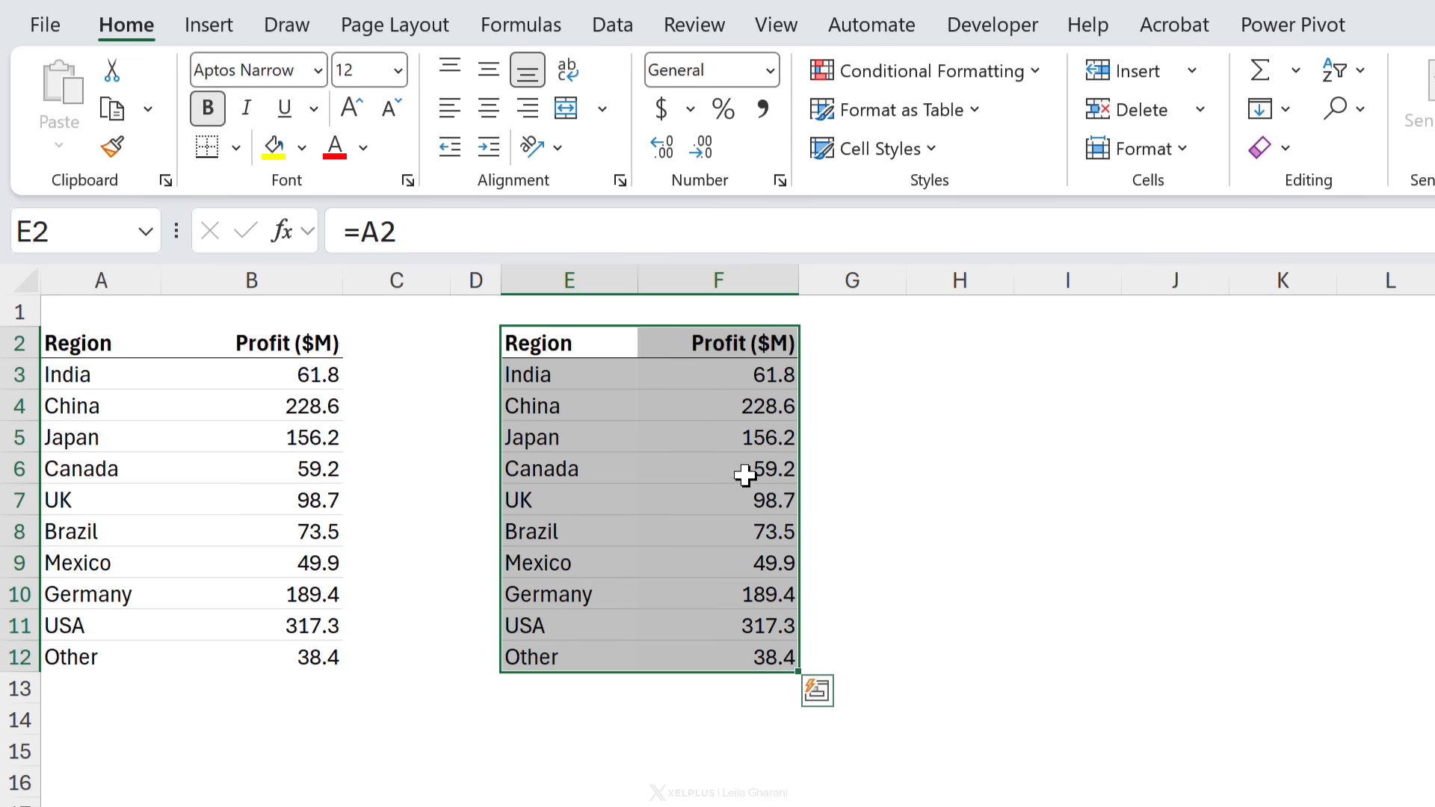
click(764, 406)
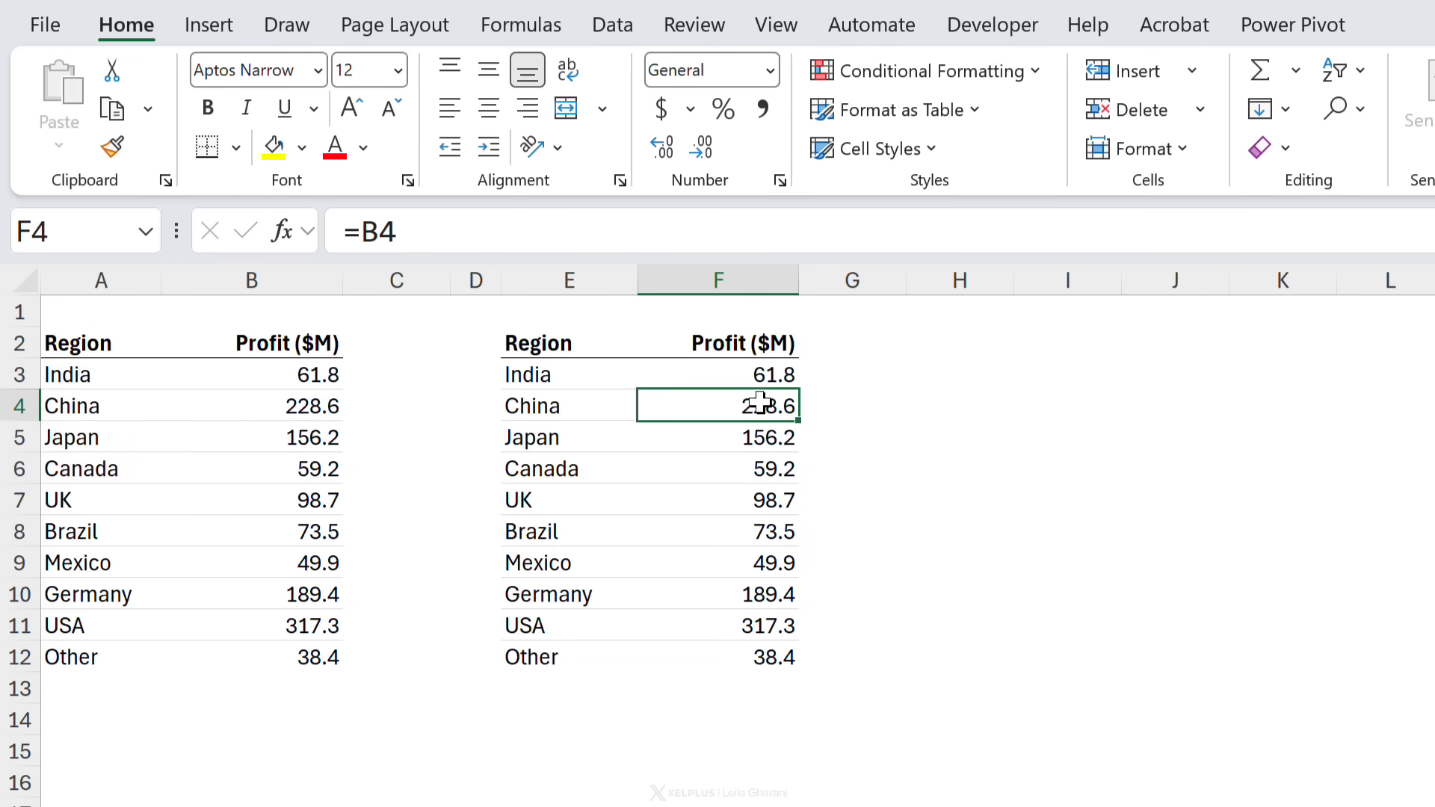
Step: Insert a clustered bar chart from the linked table and move it beside the data
click(236, 23)
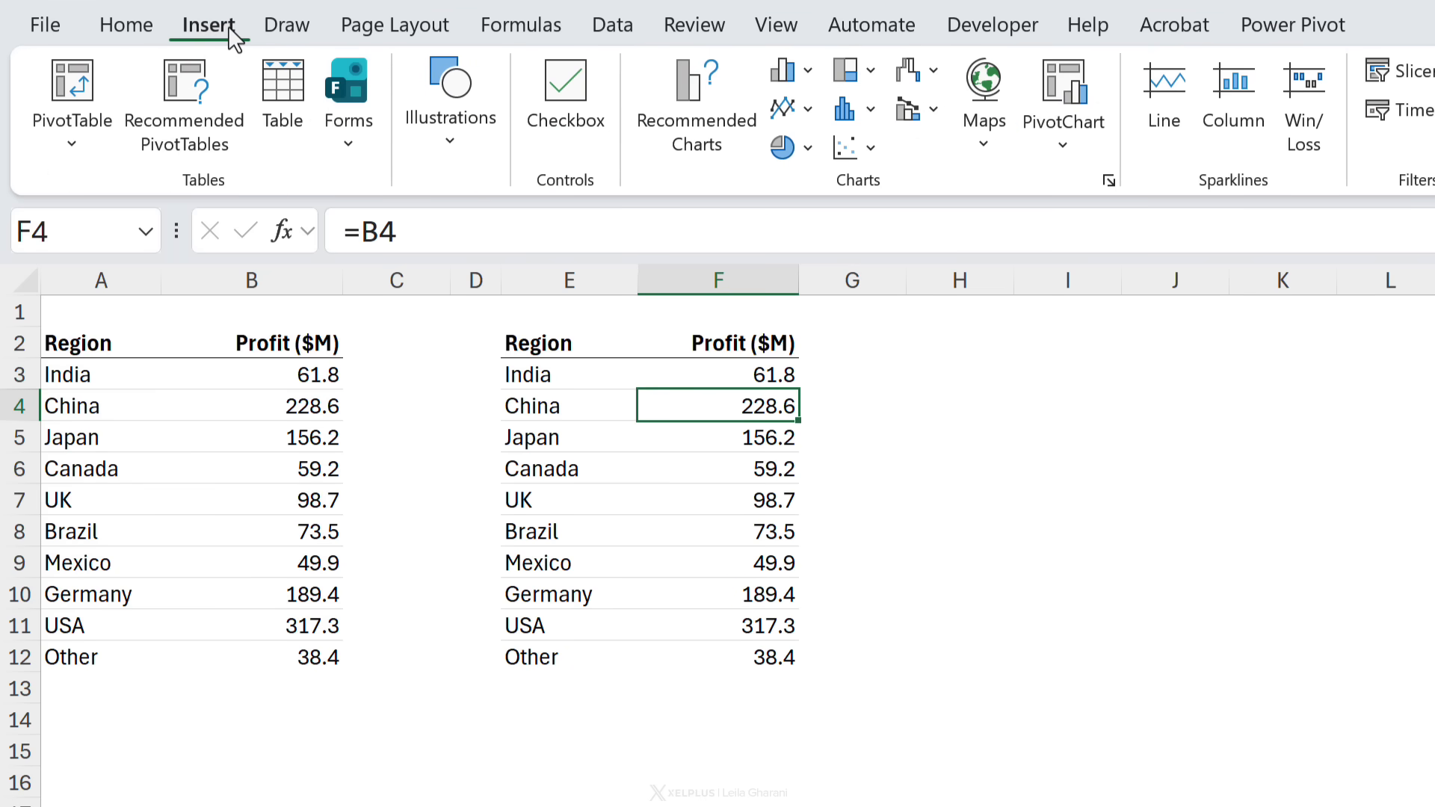
click(806, 71)
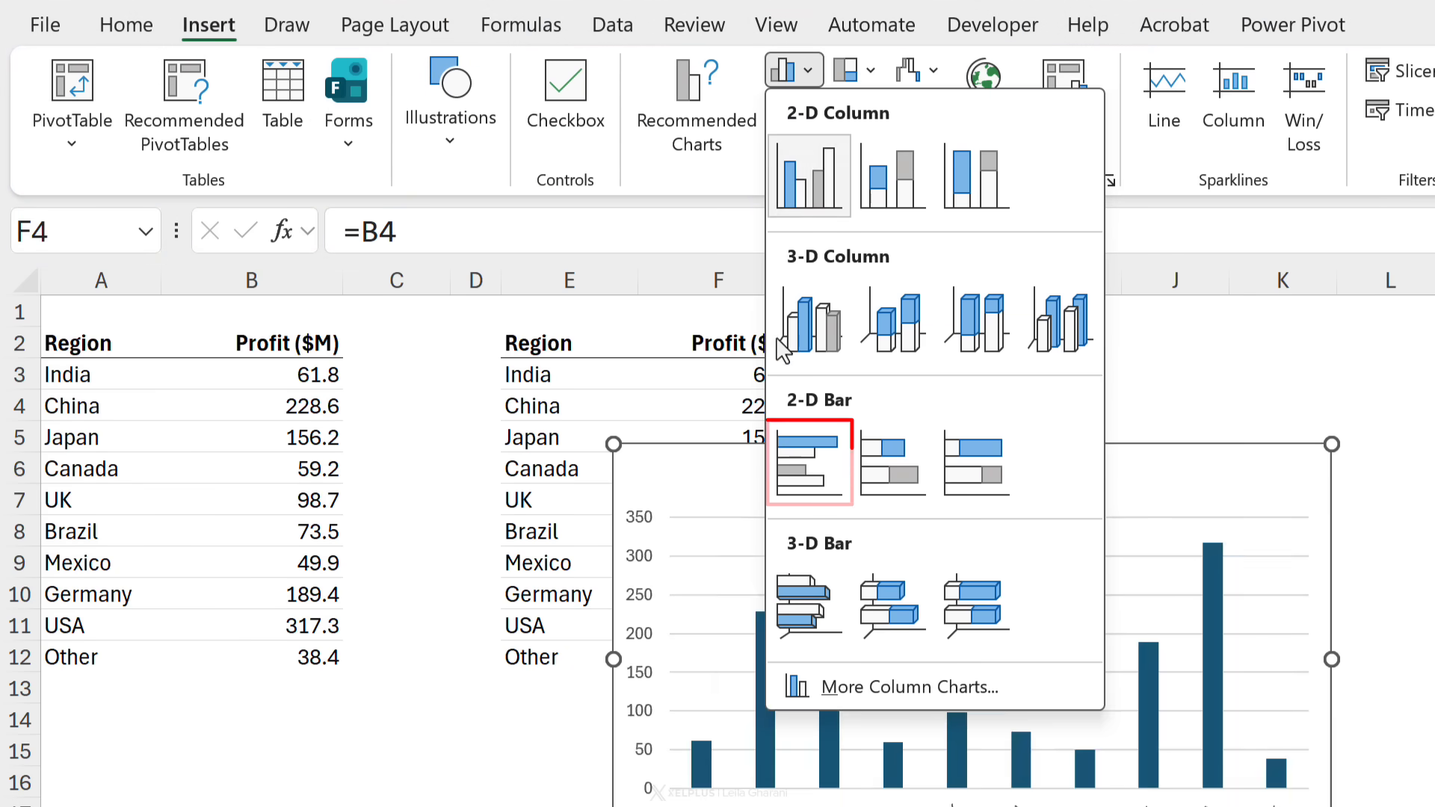
click(806, 469)
drag(757, 493, 965, 365)
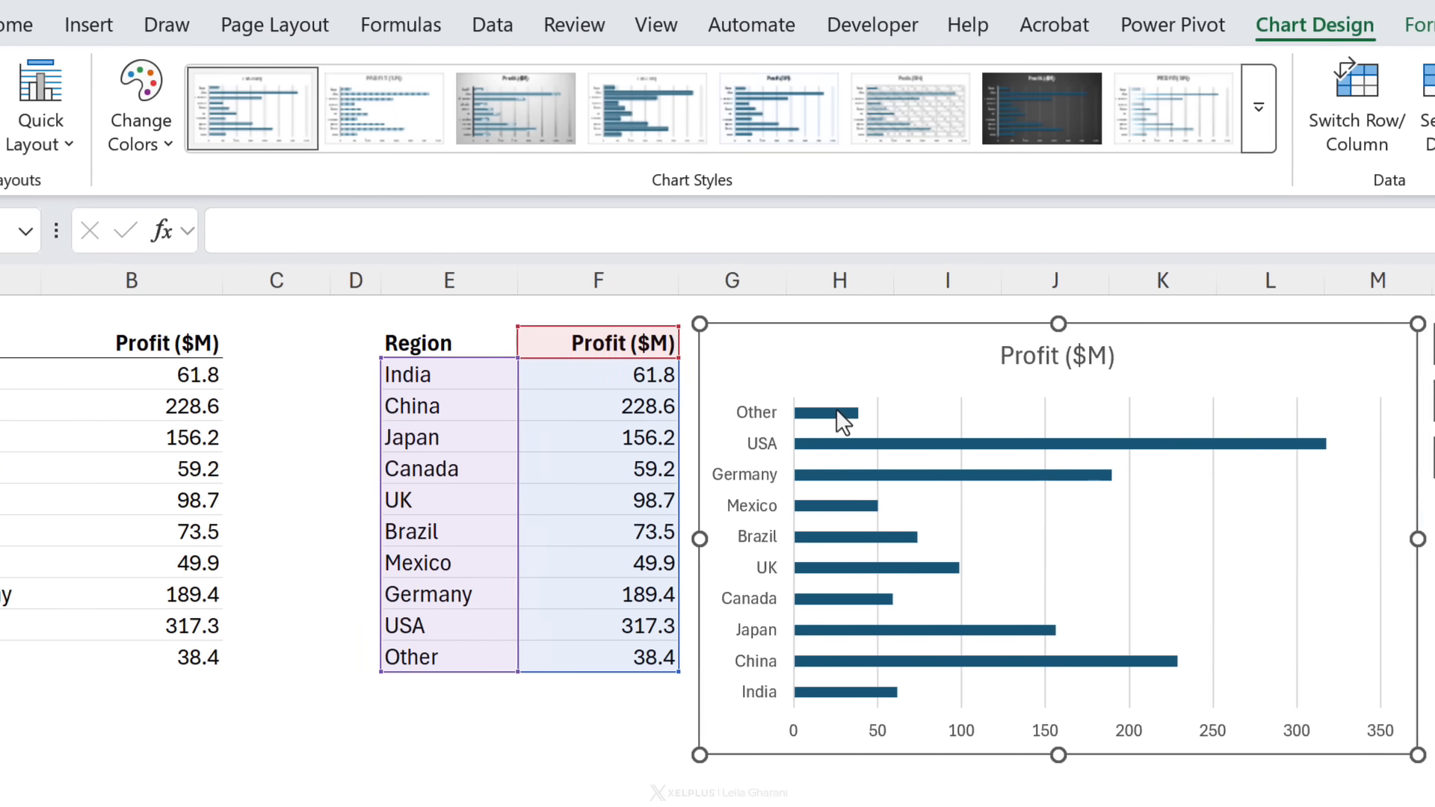
Step: Set the bar series gap width to 40%
double_click(938, 413)
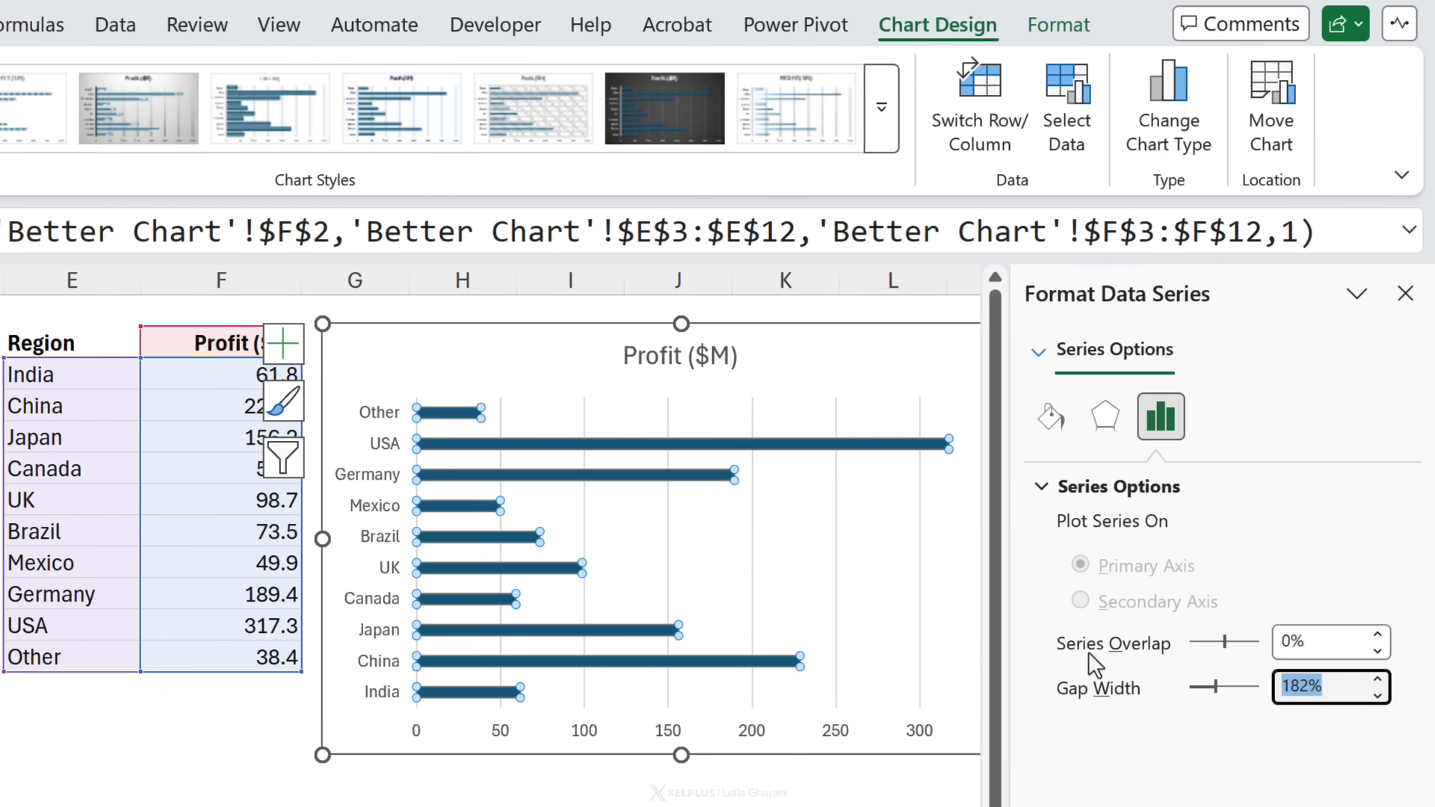
key(BackSpace)
text(40)
key(Return)
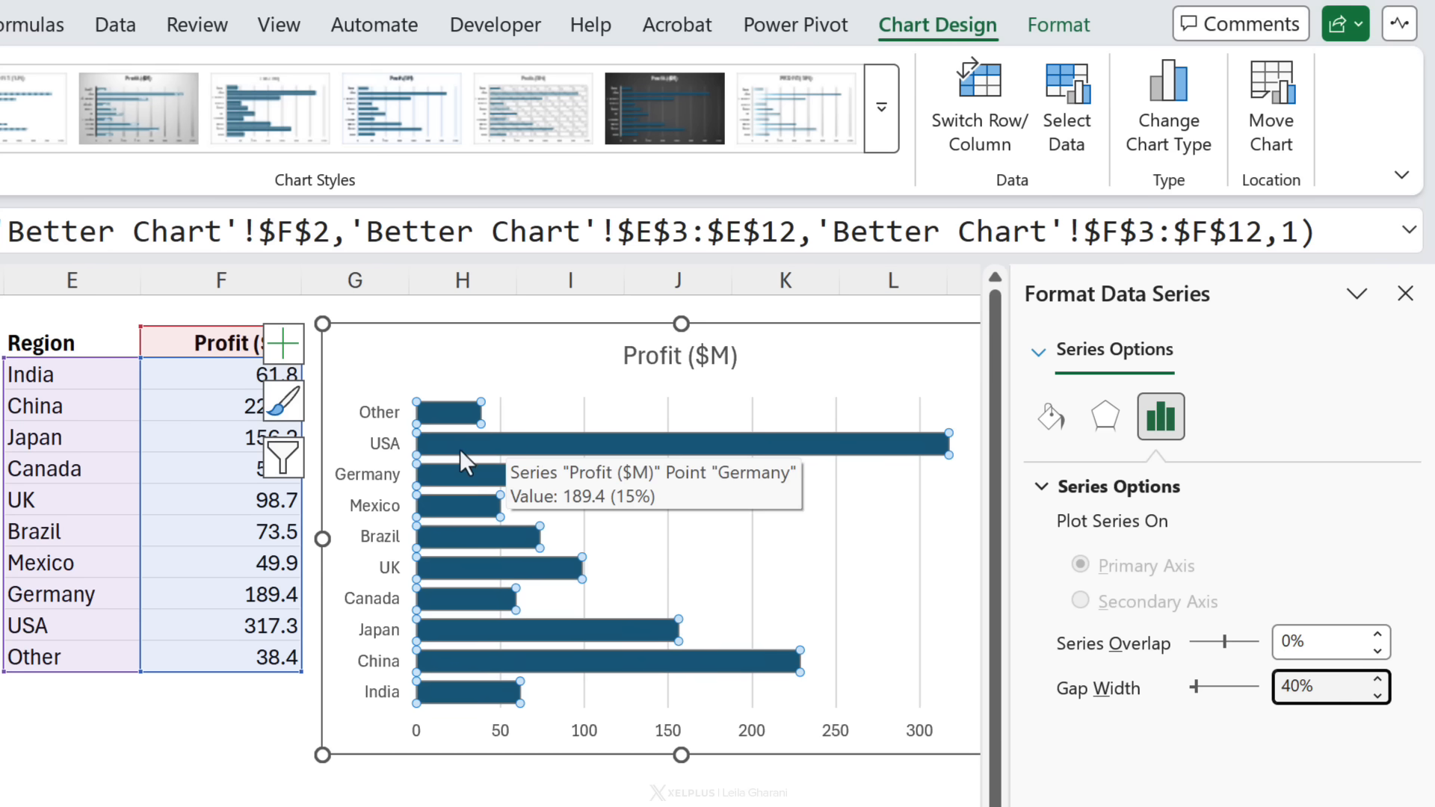
Step: Delete the bar chart's gridlines and horizontal value axis
click(668, 516)
key(Delete)
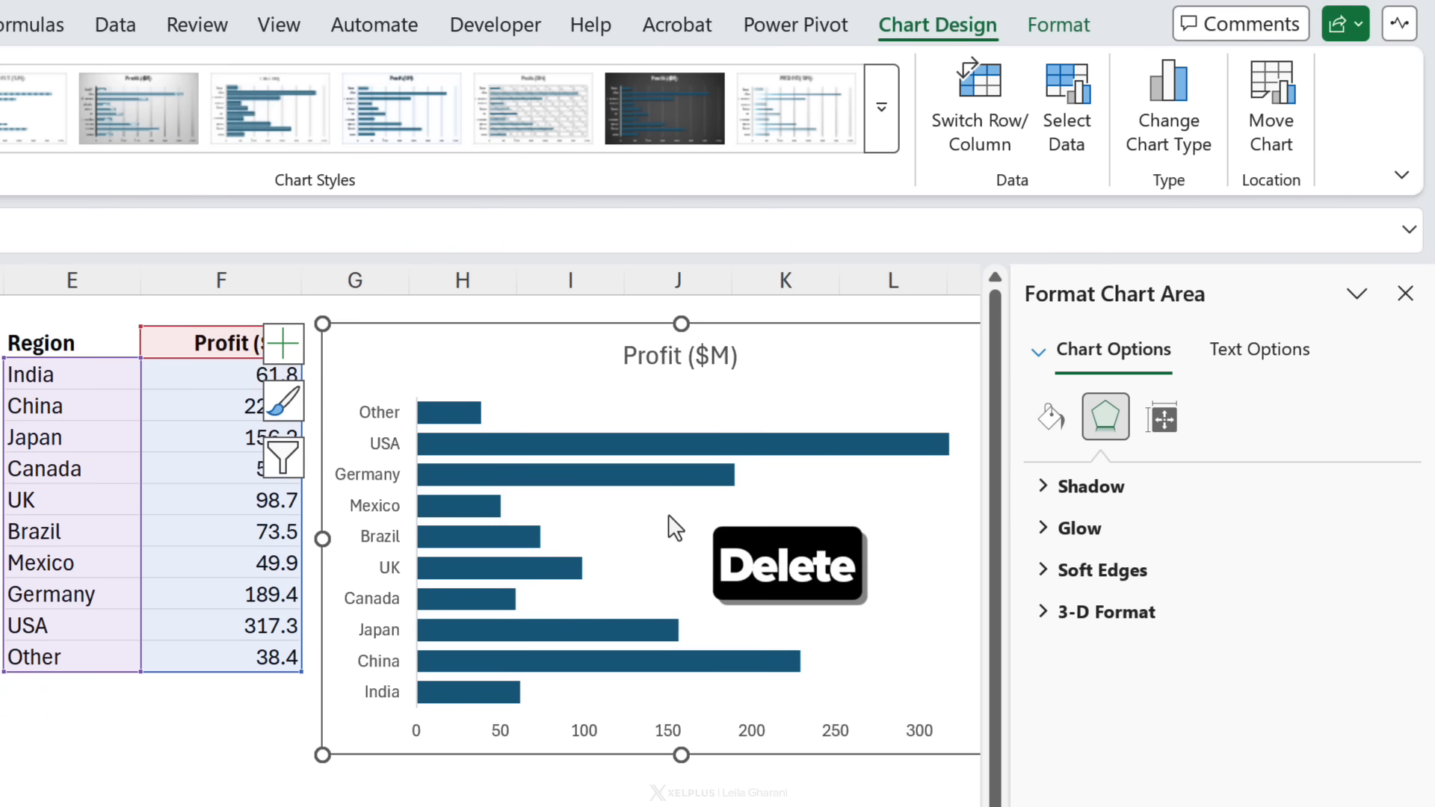
click(666, 736)
key(Delete)
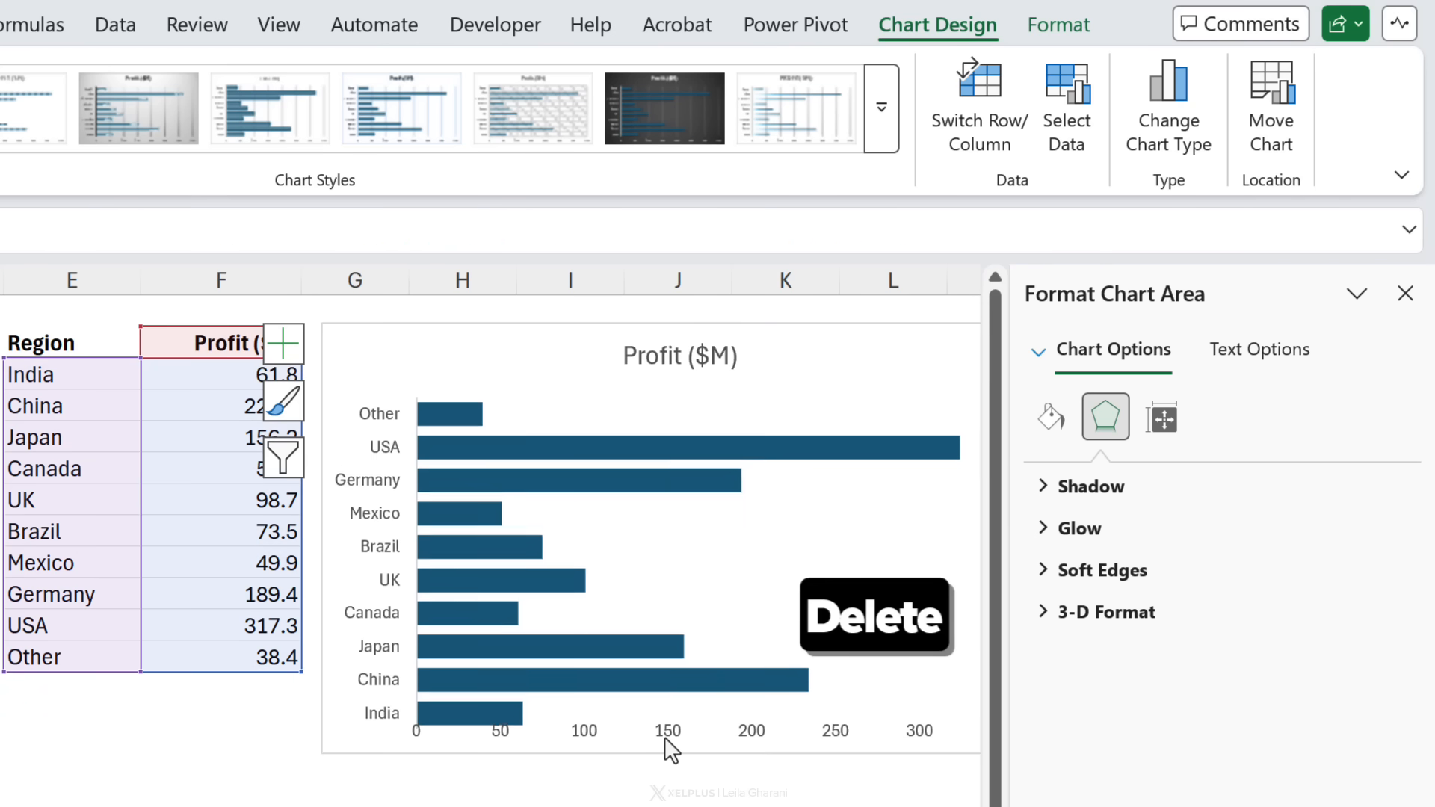
Step: Fill the bars with the dark navy theme color
click(601, 436)
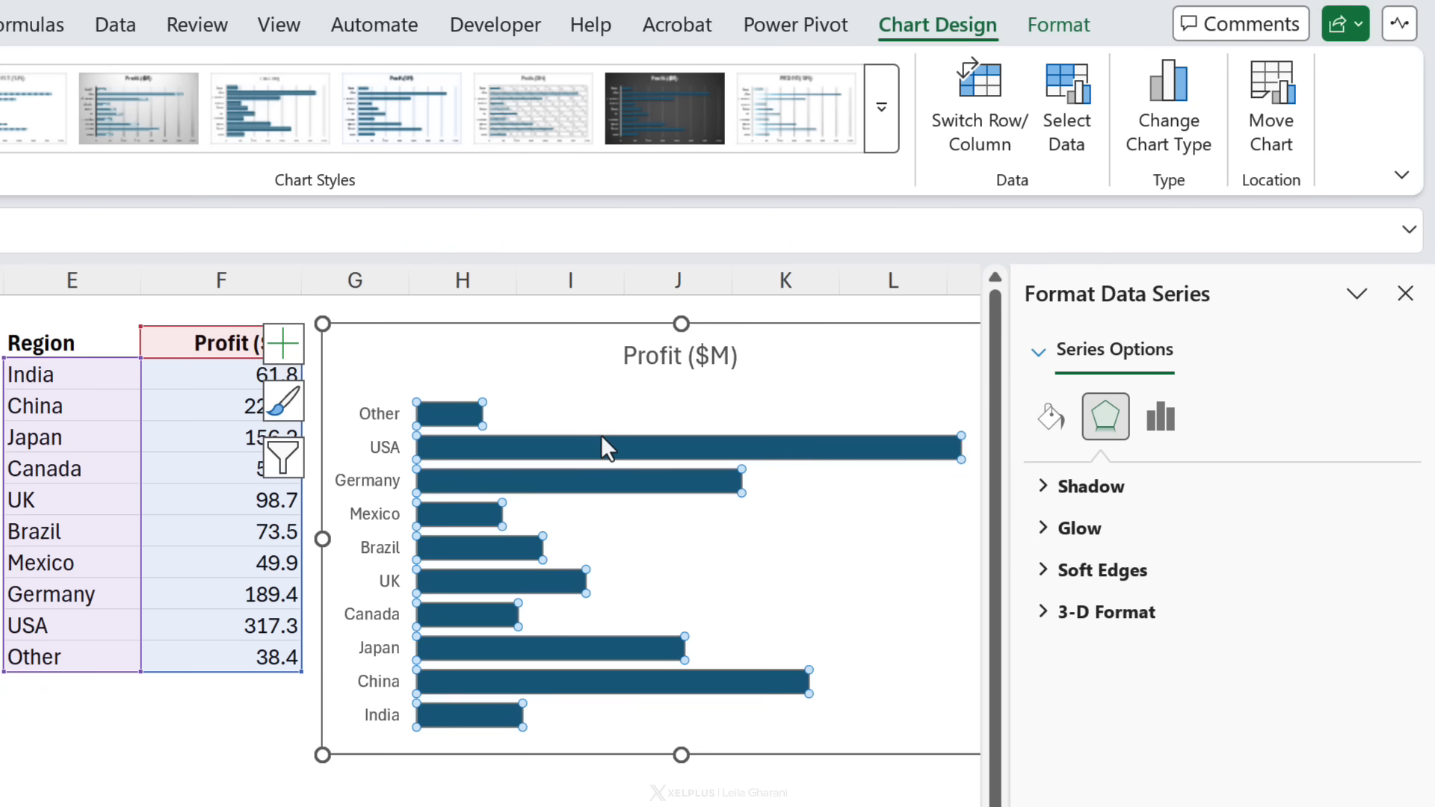
right_click(602, 441)
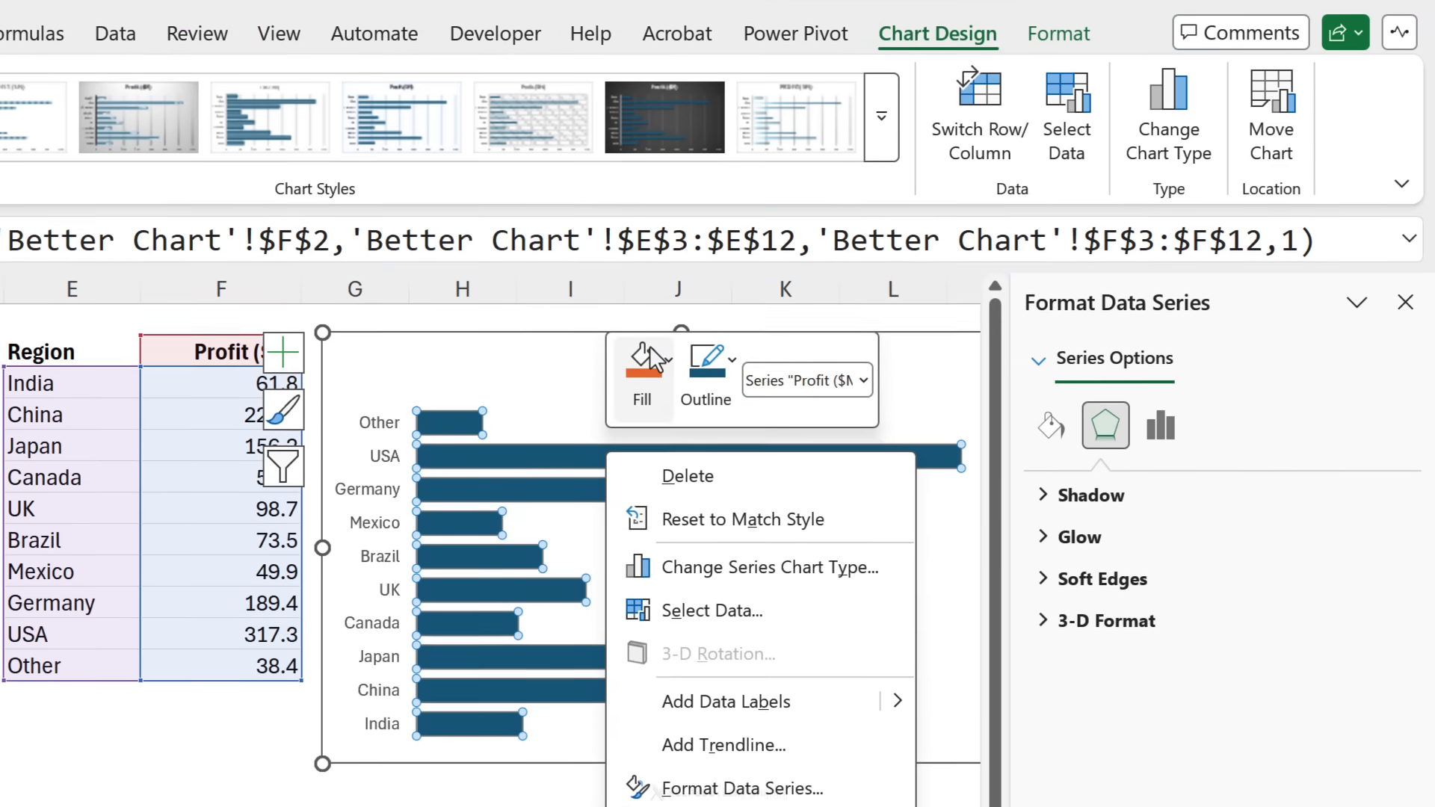
click(661, 346)
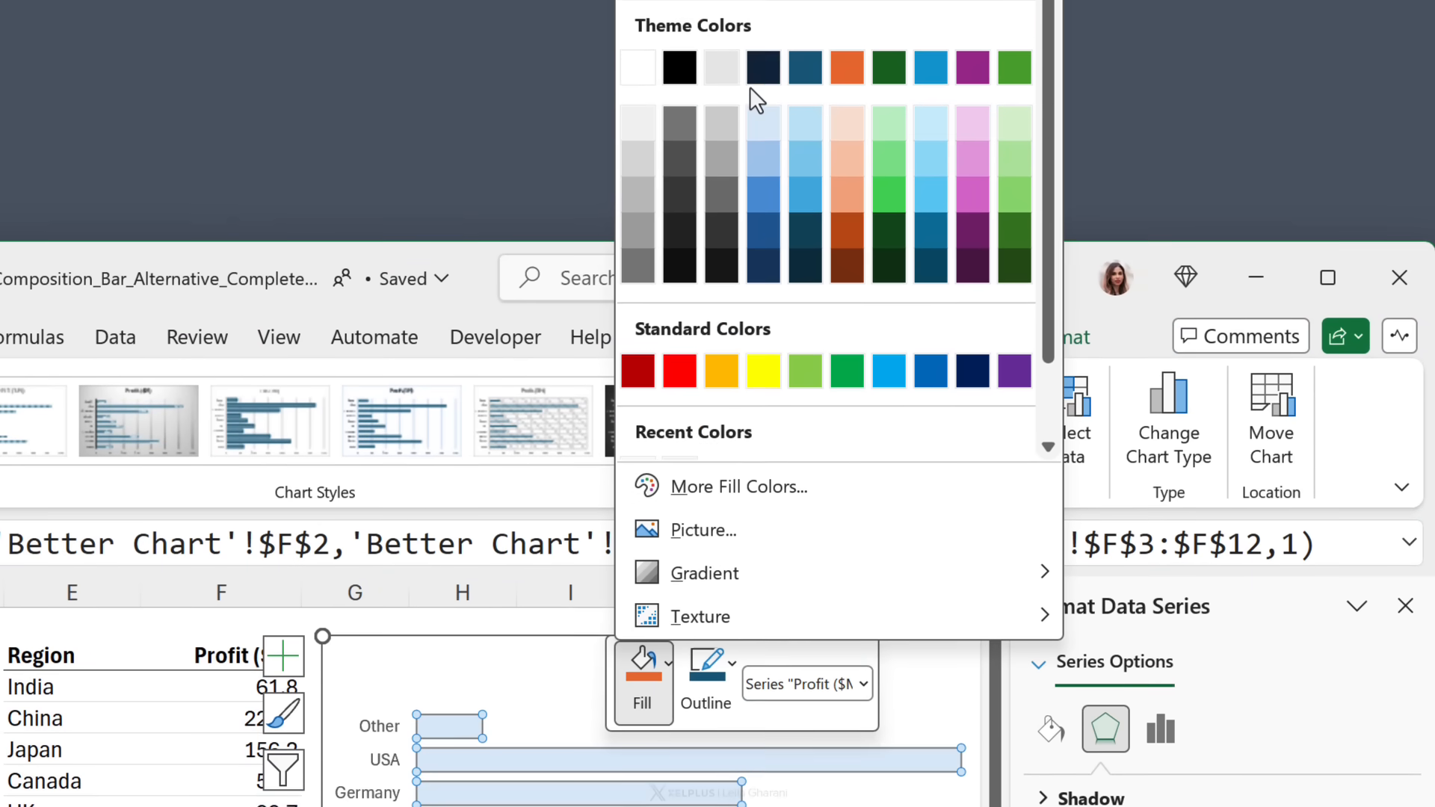
click(761, 64)
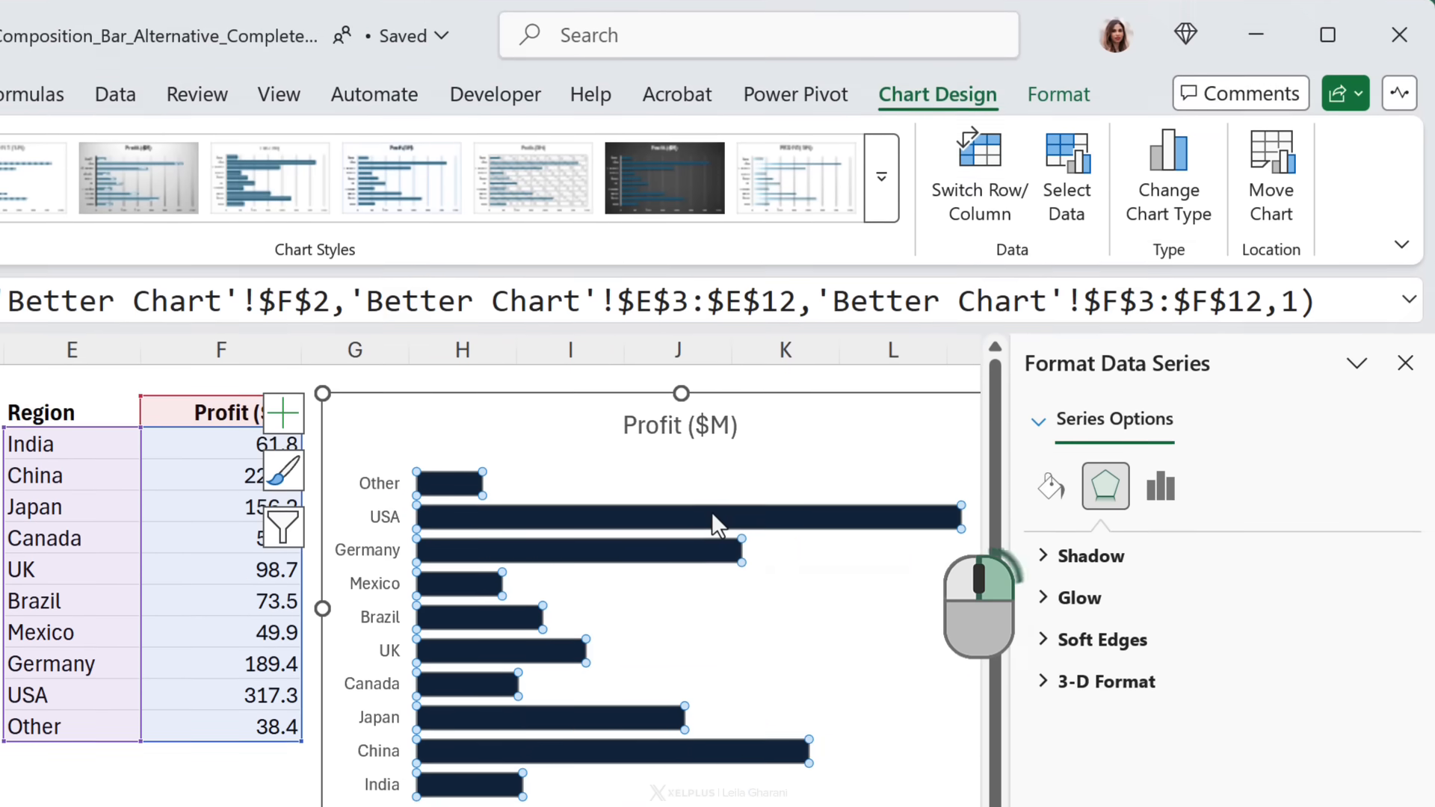
Step: Add data labels to the bar series
right_click(711, 511)
click(837, 763)
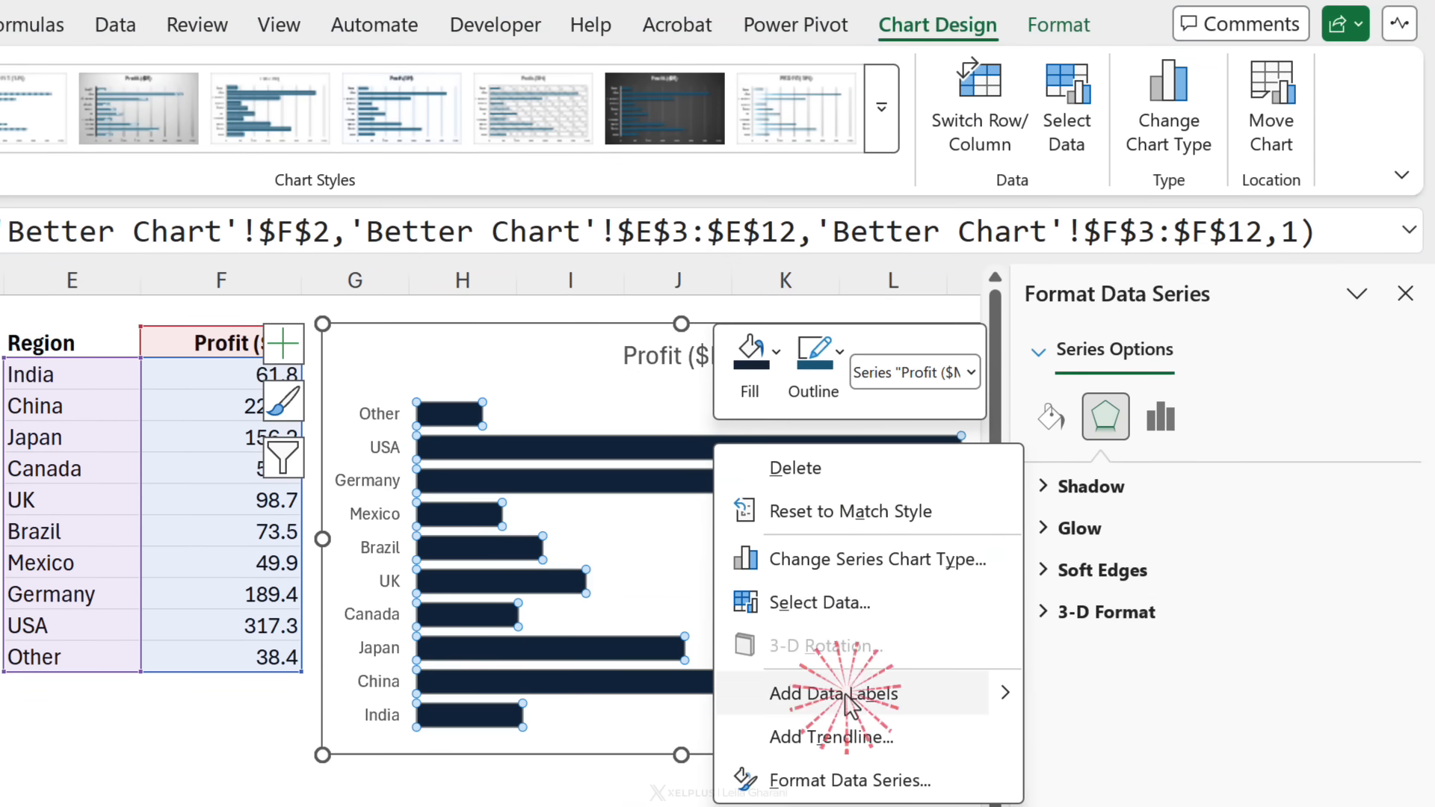
scroll(491, 538, right, 1)
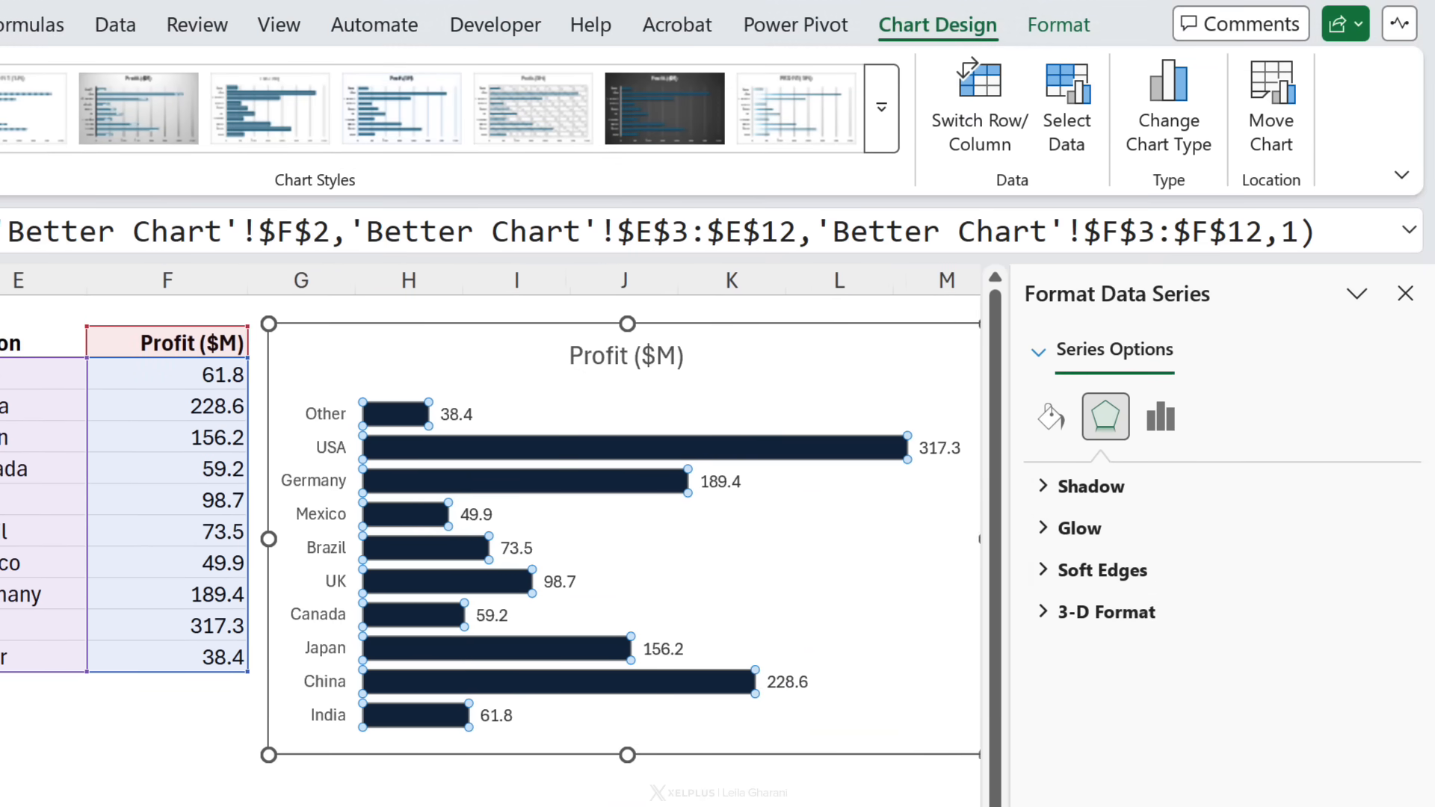
Step: Format the linked profit values F3:F12 as Currency with one decimal place
click(104, 587)
click(144, 345)
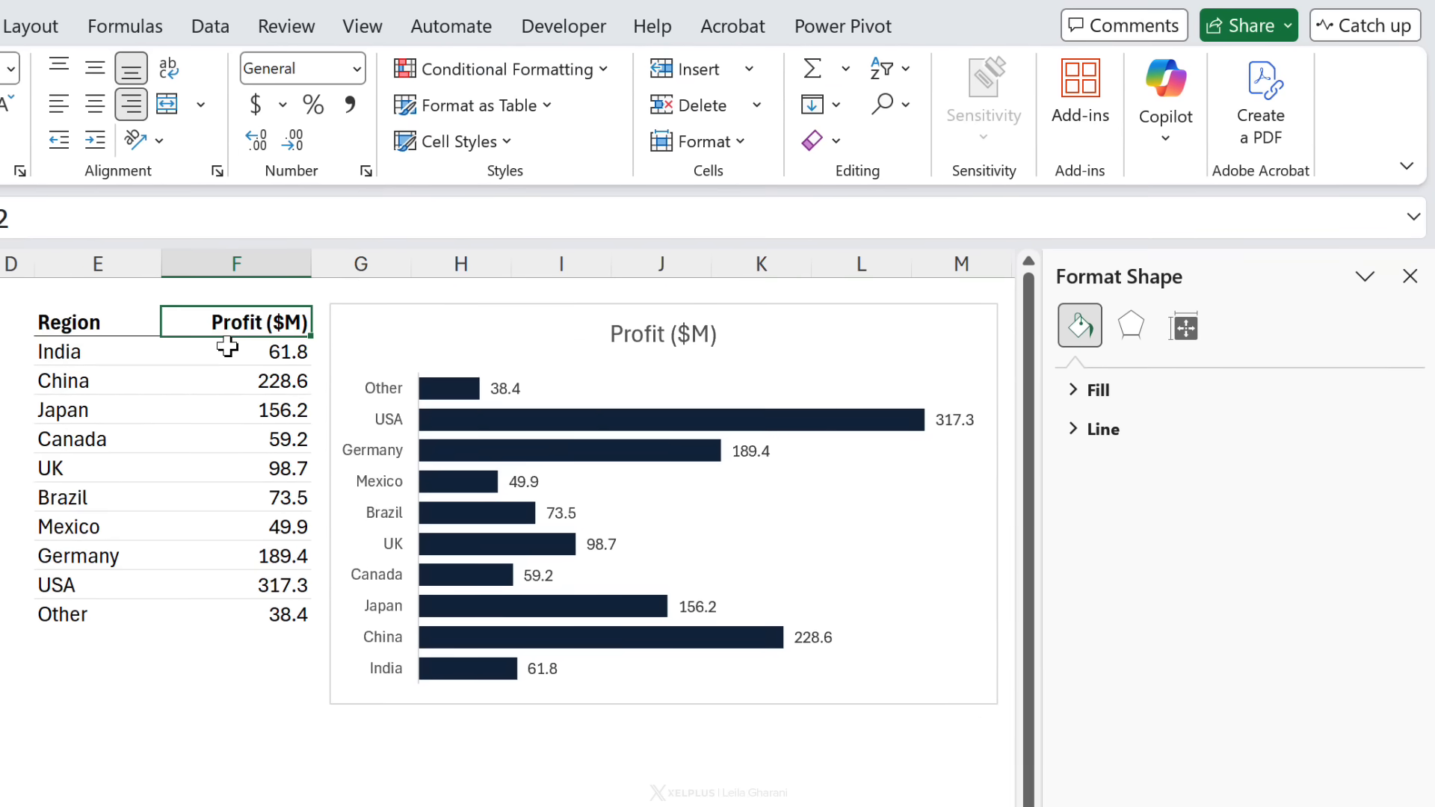
click(146, 367)
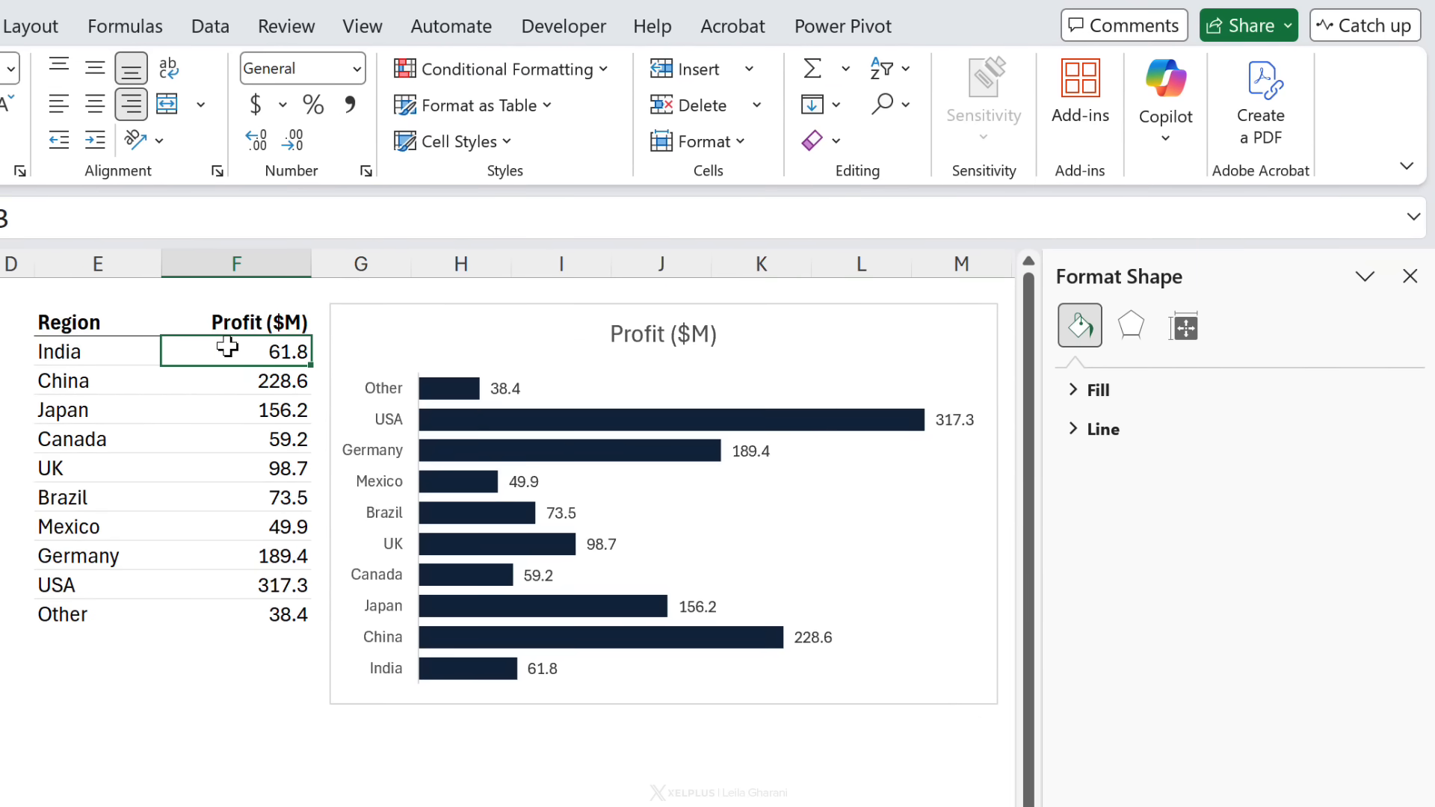
drag(227, 346, 258, 615)
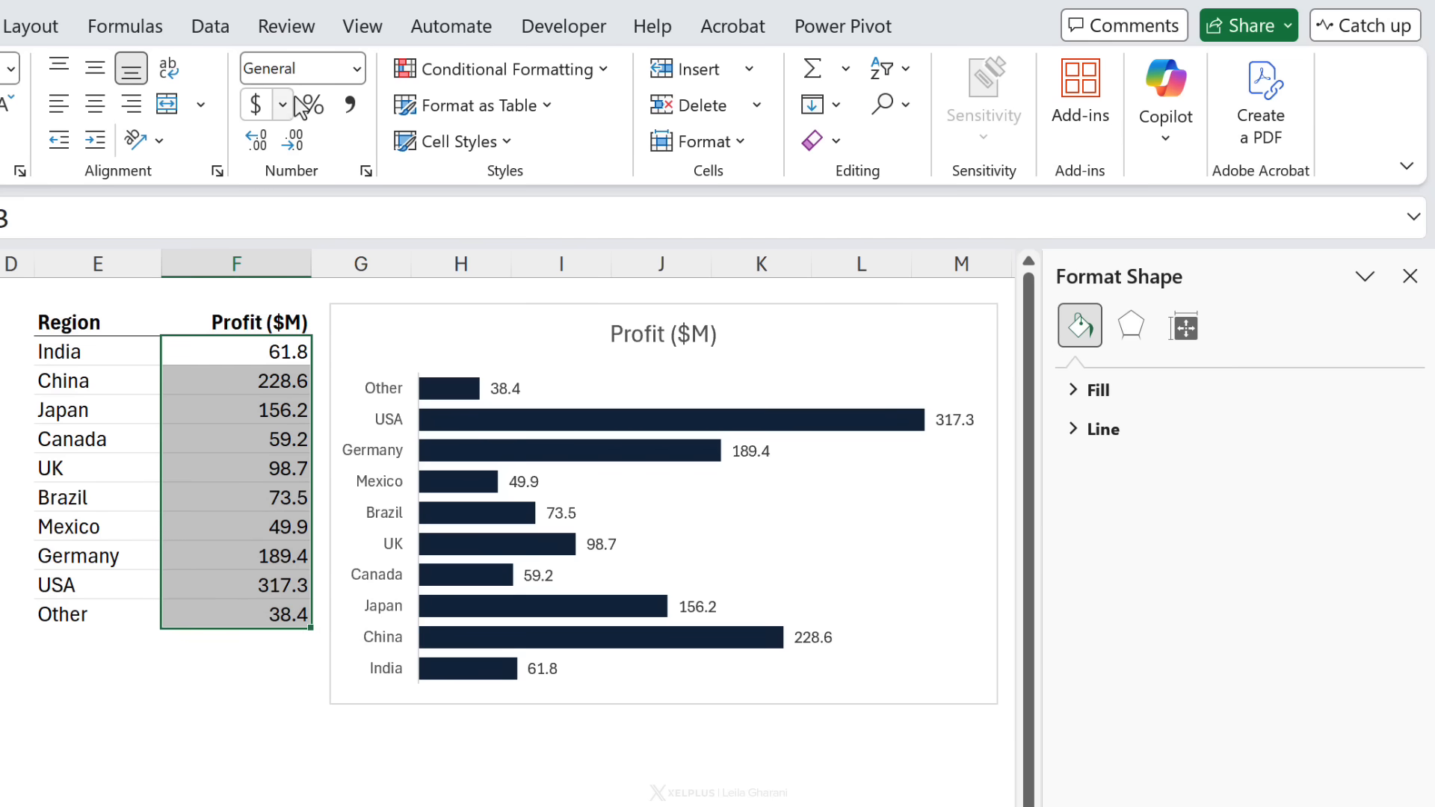
click(359, 71)
click(344, 251)
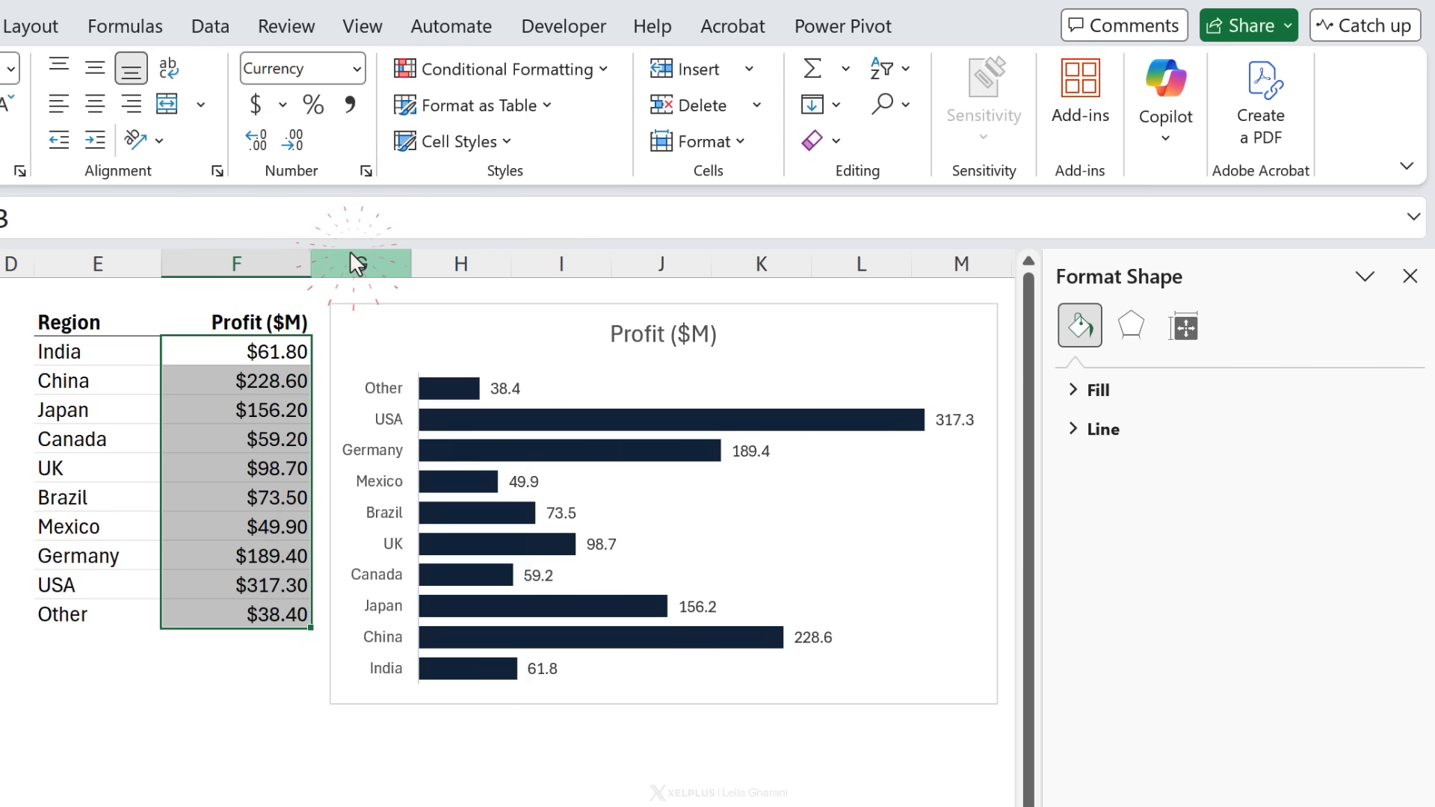
click(294, 140)
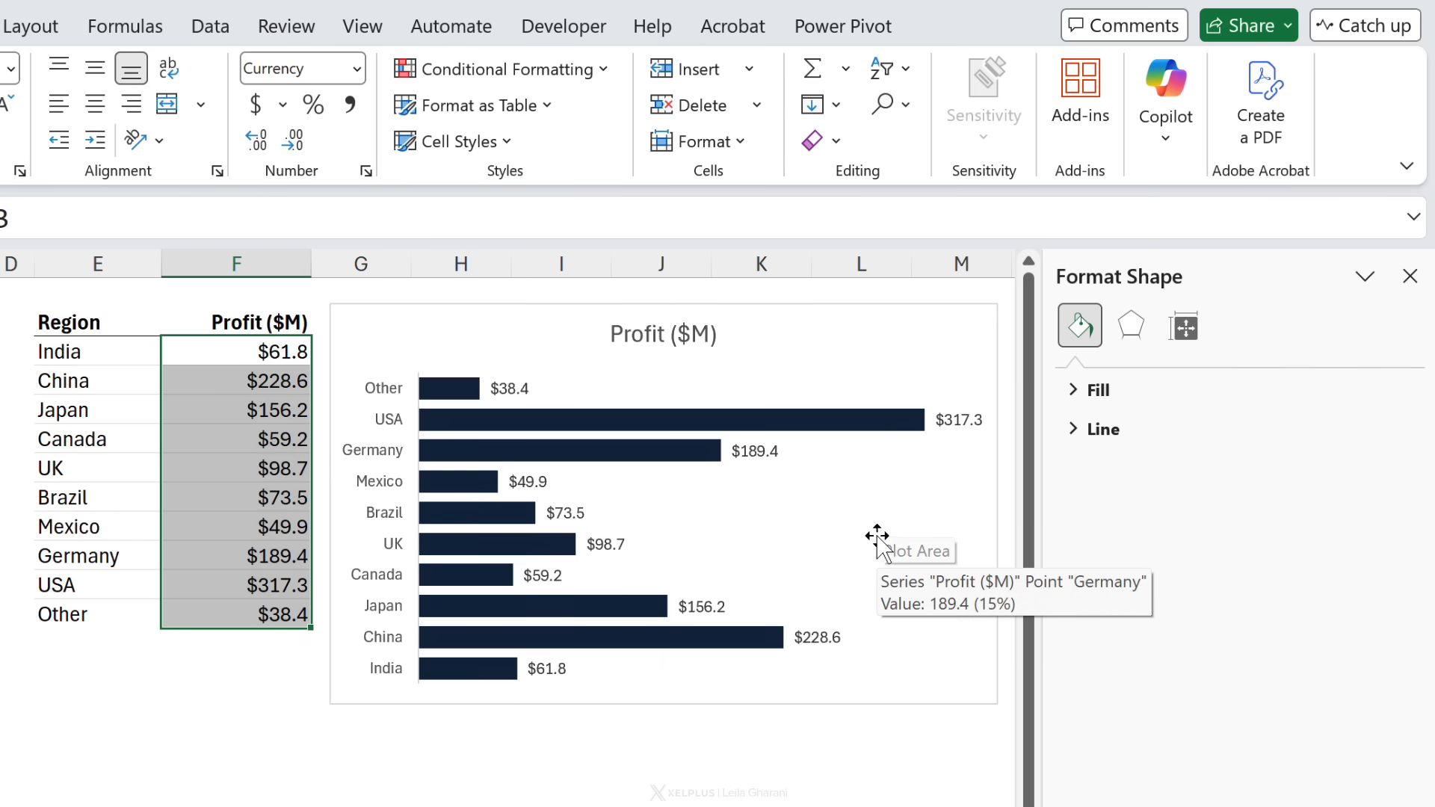
Step: Set the bar data labels' position to Inside Base
click(964, 422)
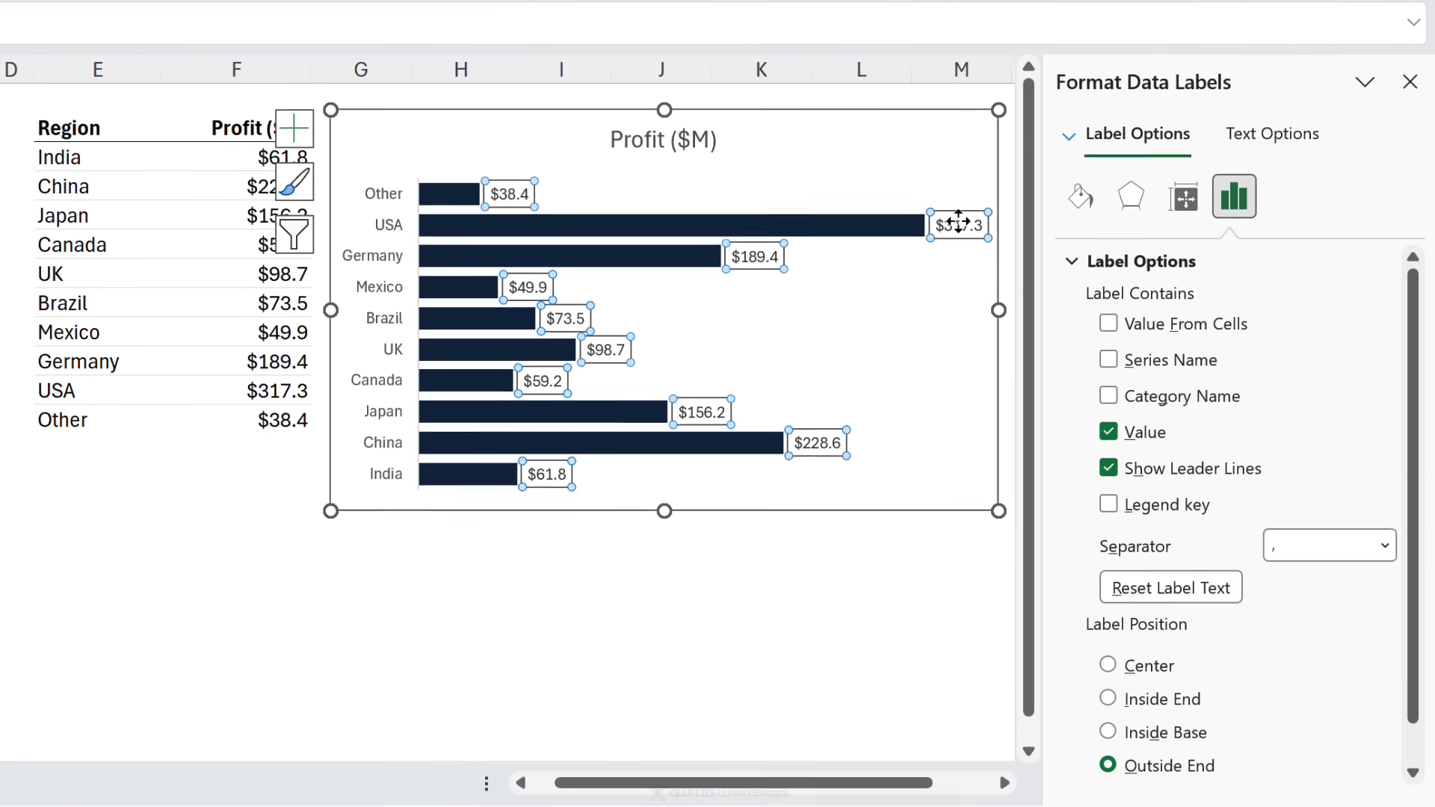
scroll(1134, 361, down, 2)
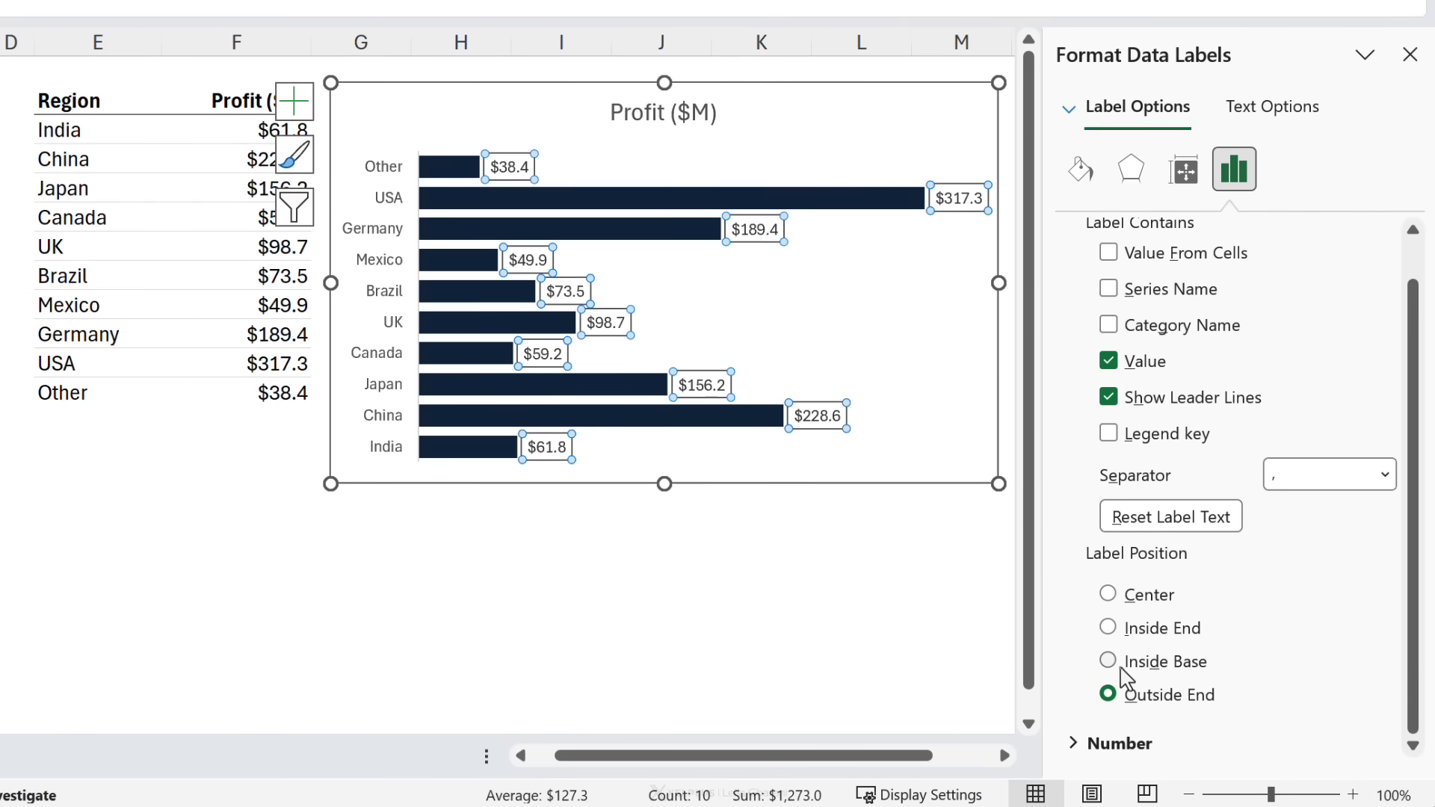
click(1121, 665)
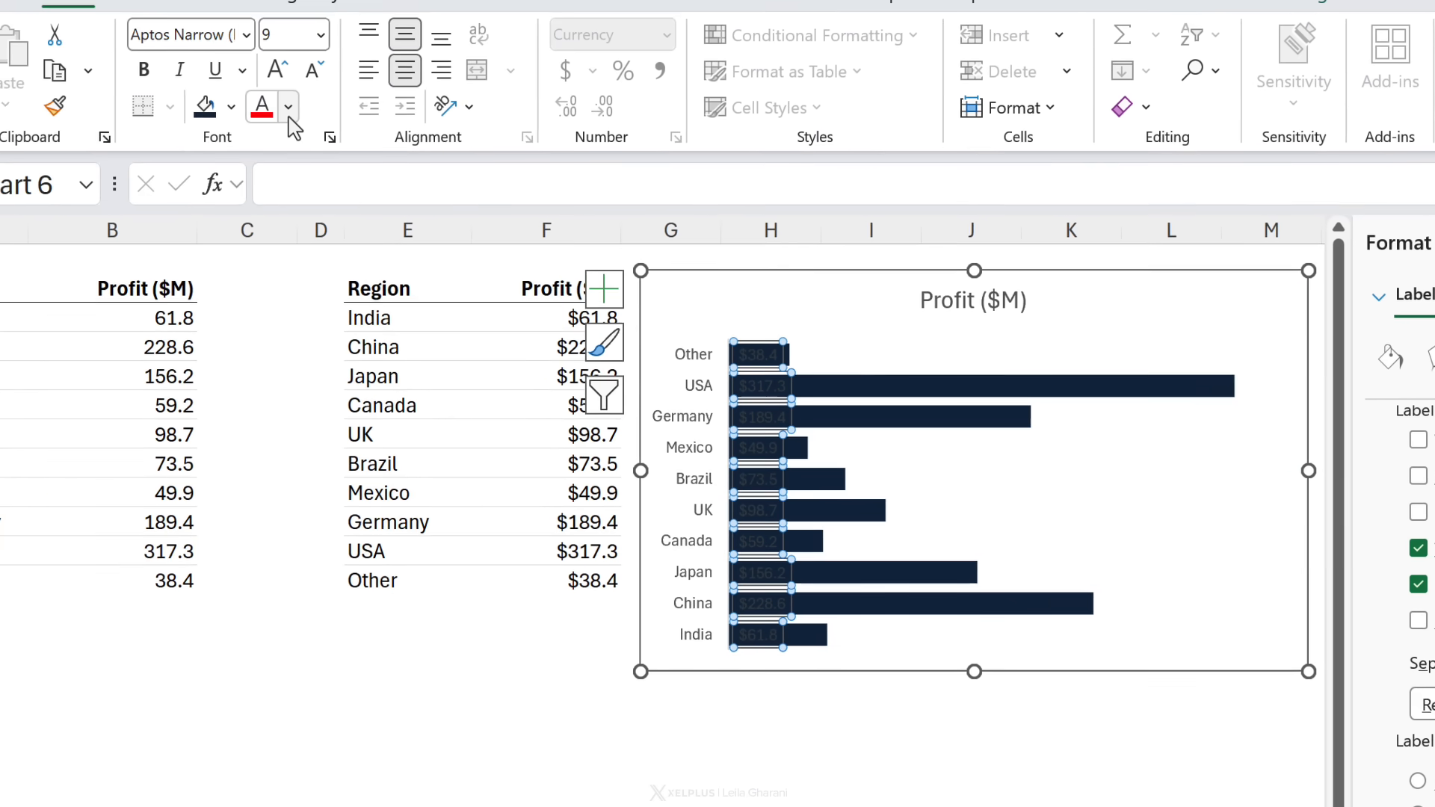
Step: Set the bar data labels' font color to a light gray theme shade
click(121, 6)
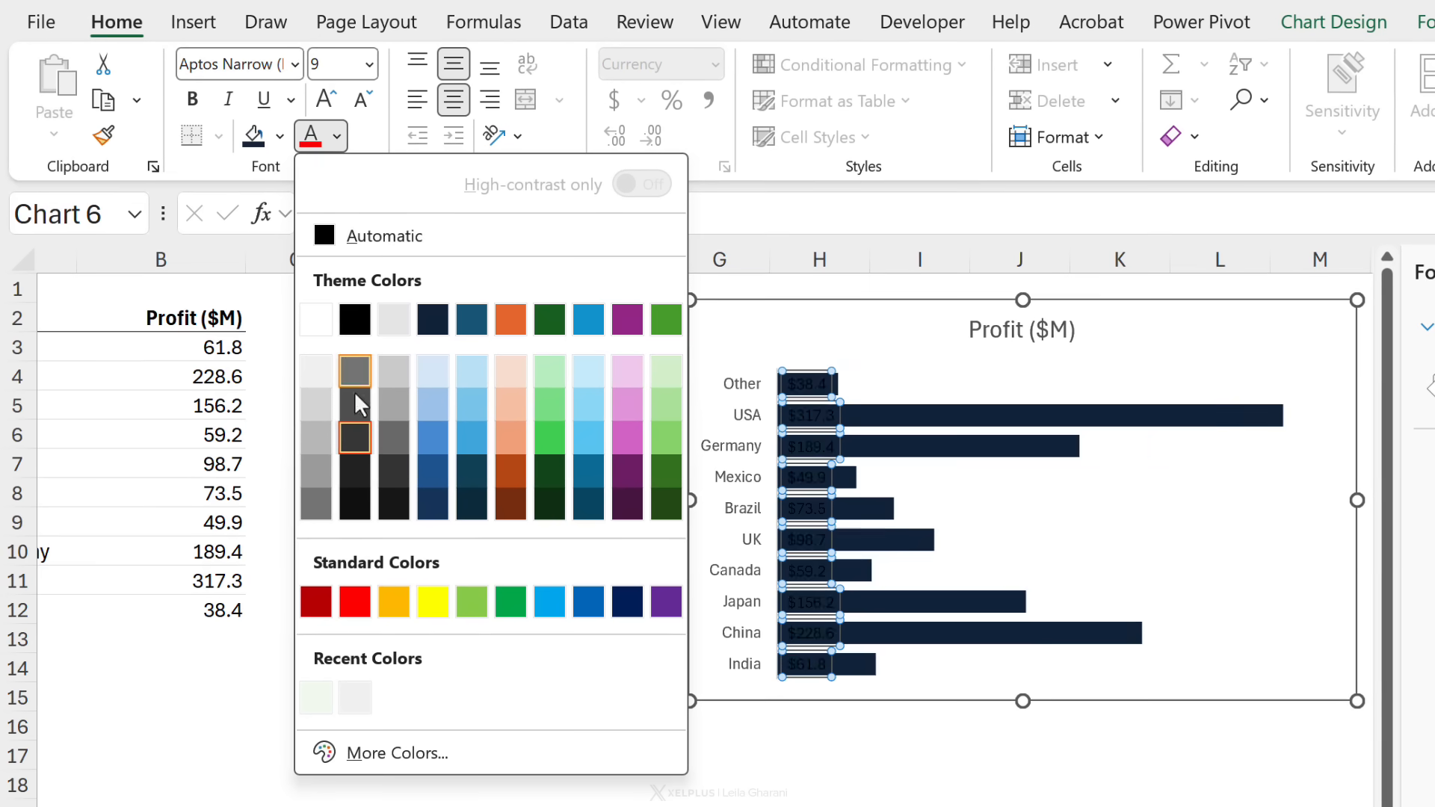
click(324, 419)
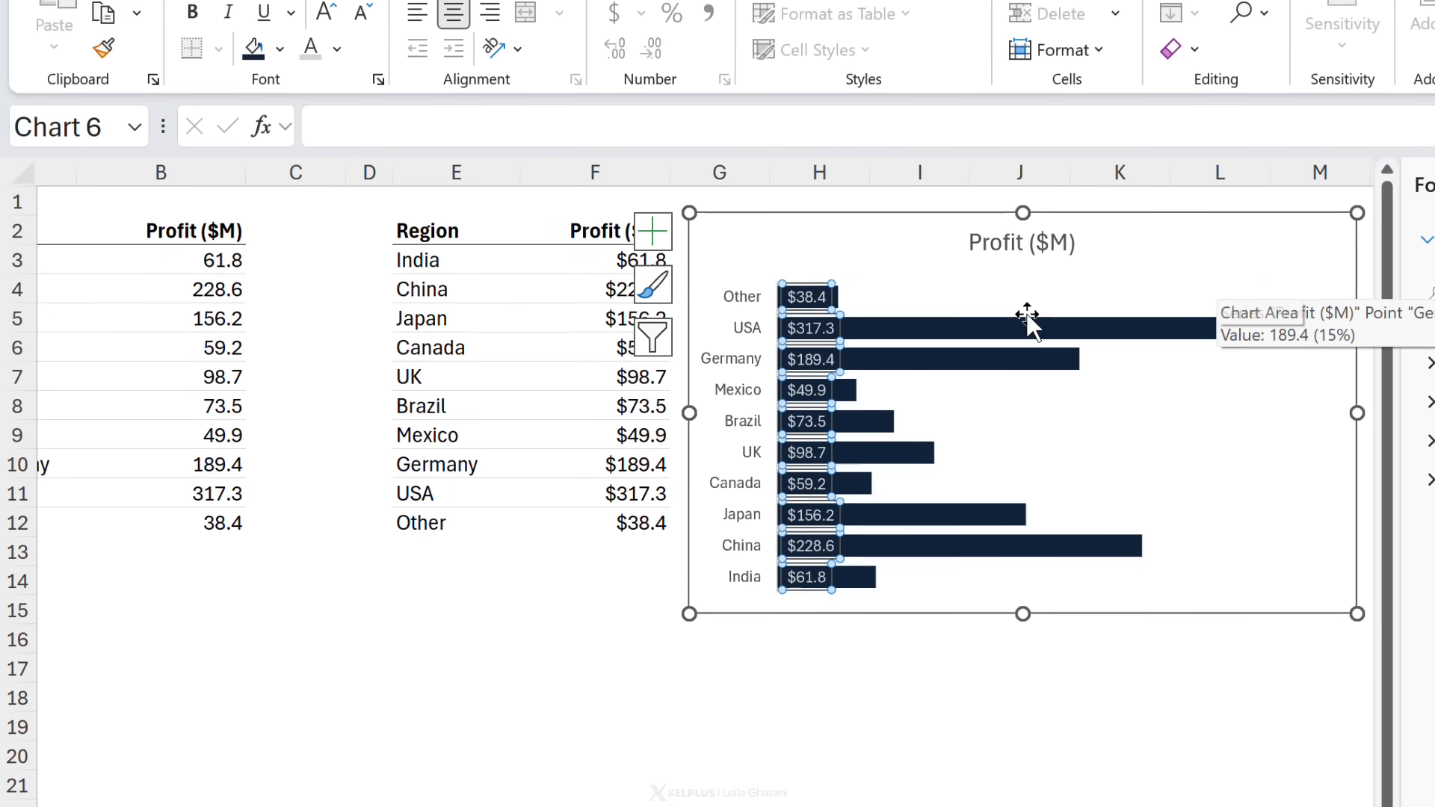
Step: Move the bar chart about one column to the right, next to the linked data
scroll(506, 408, down, 6)
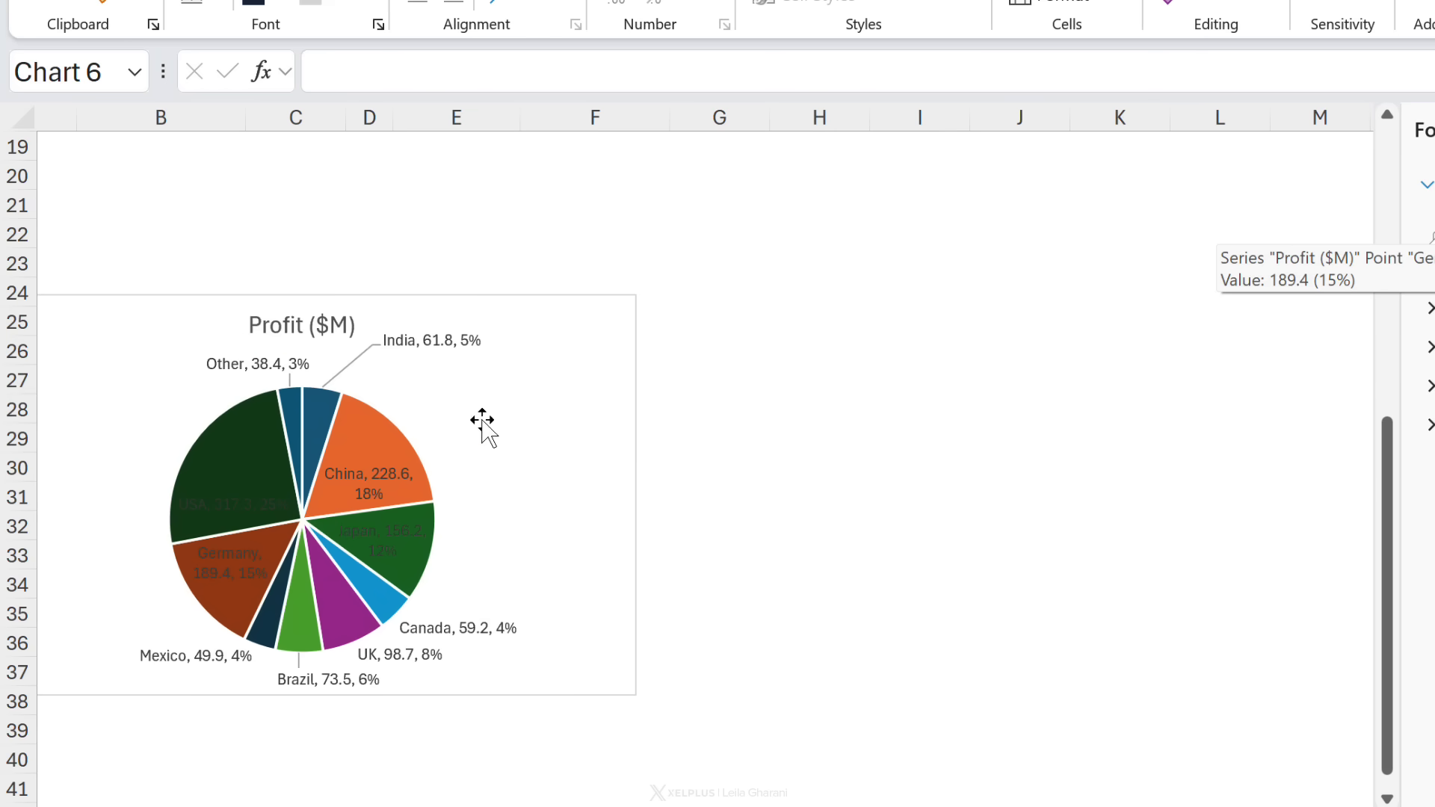
click(362, 497)
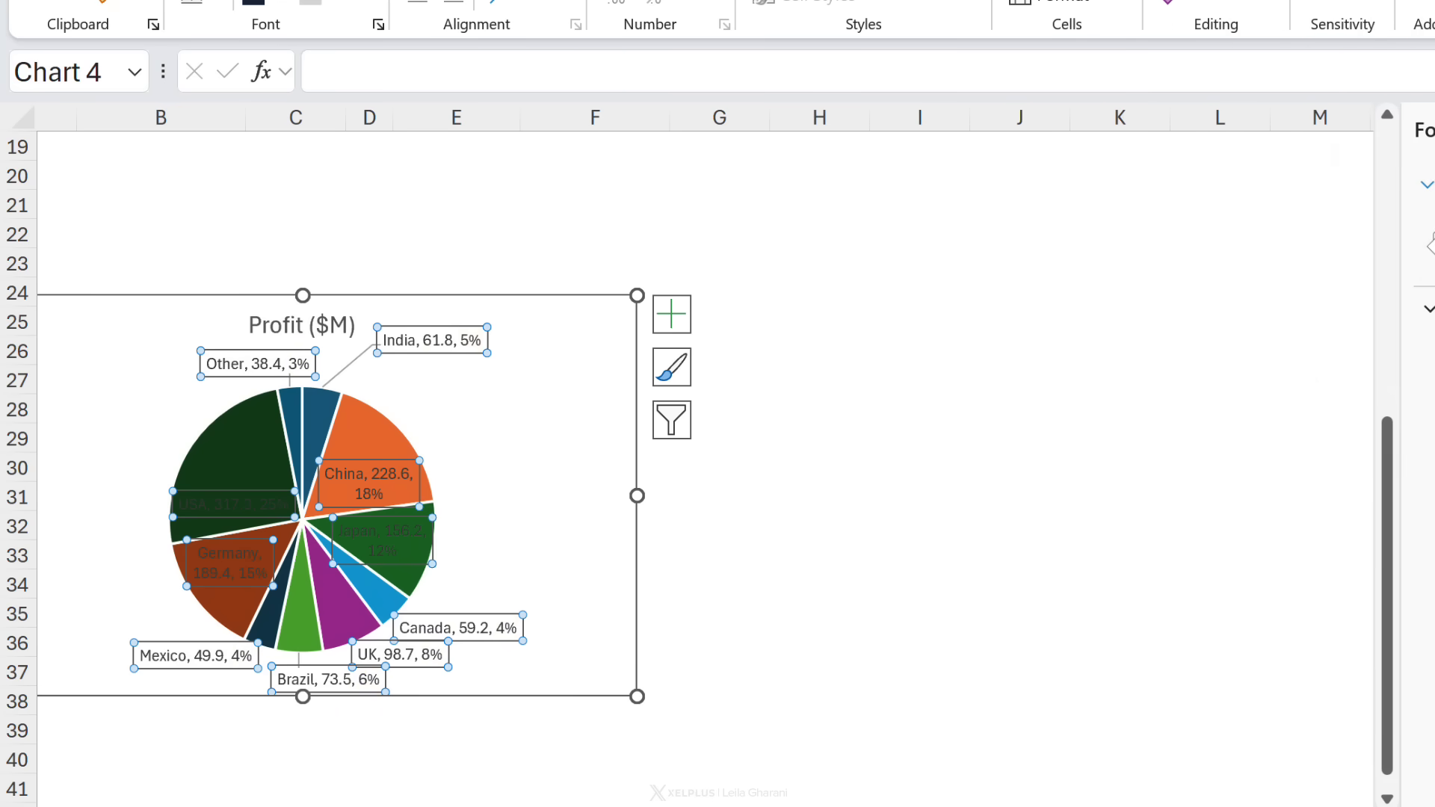
scroll(278, 544, up, 6)
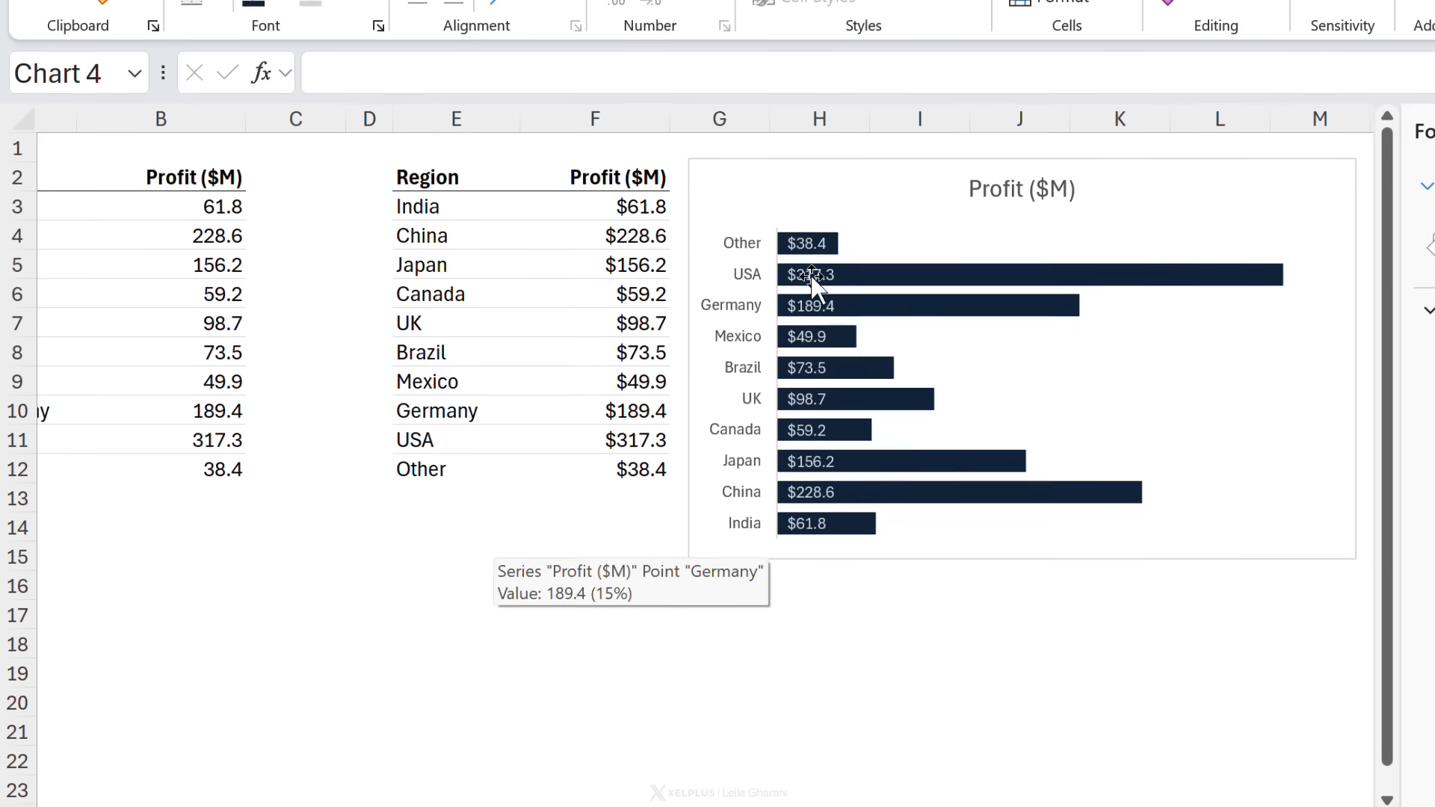
click(811, 275)
drag(772, 252, 882, 251)
click(689, 291)
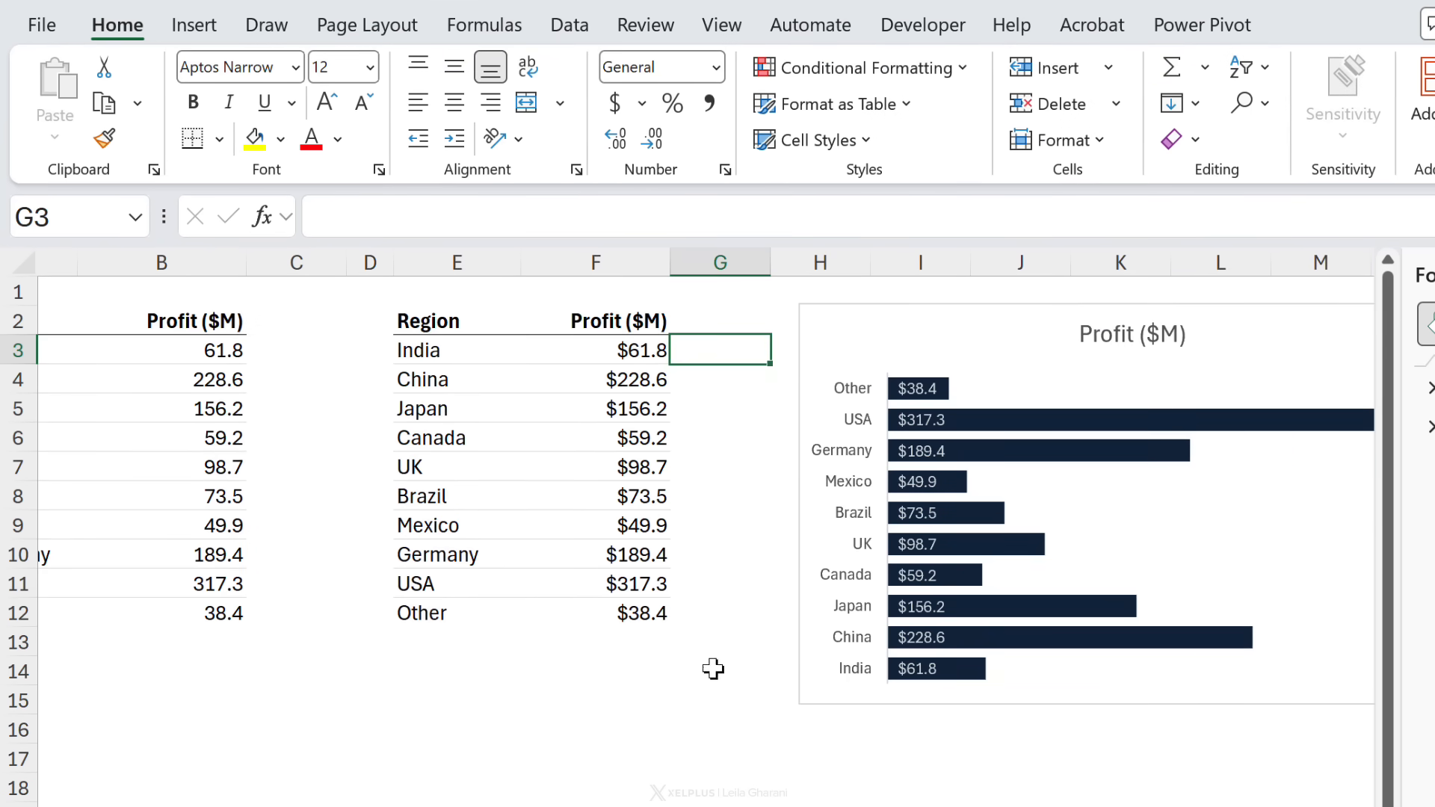
Step: Add a Total row in E13 with a SUM of F3:F12 in F13
click(435, 646)
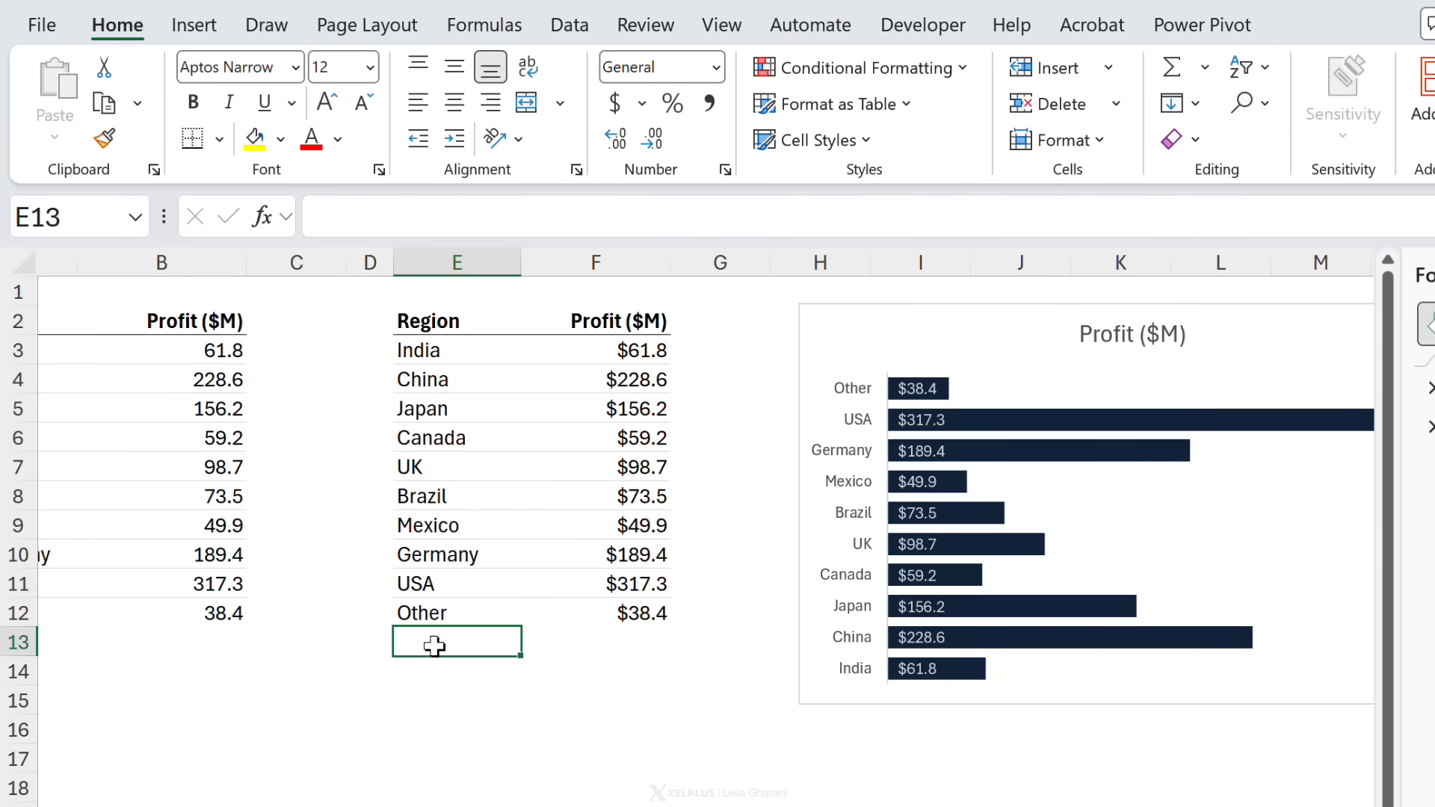
text(Total)
key(Tab)
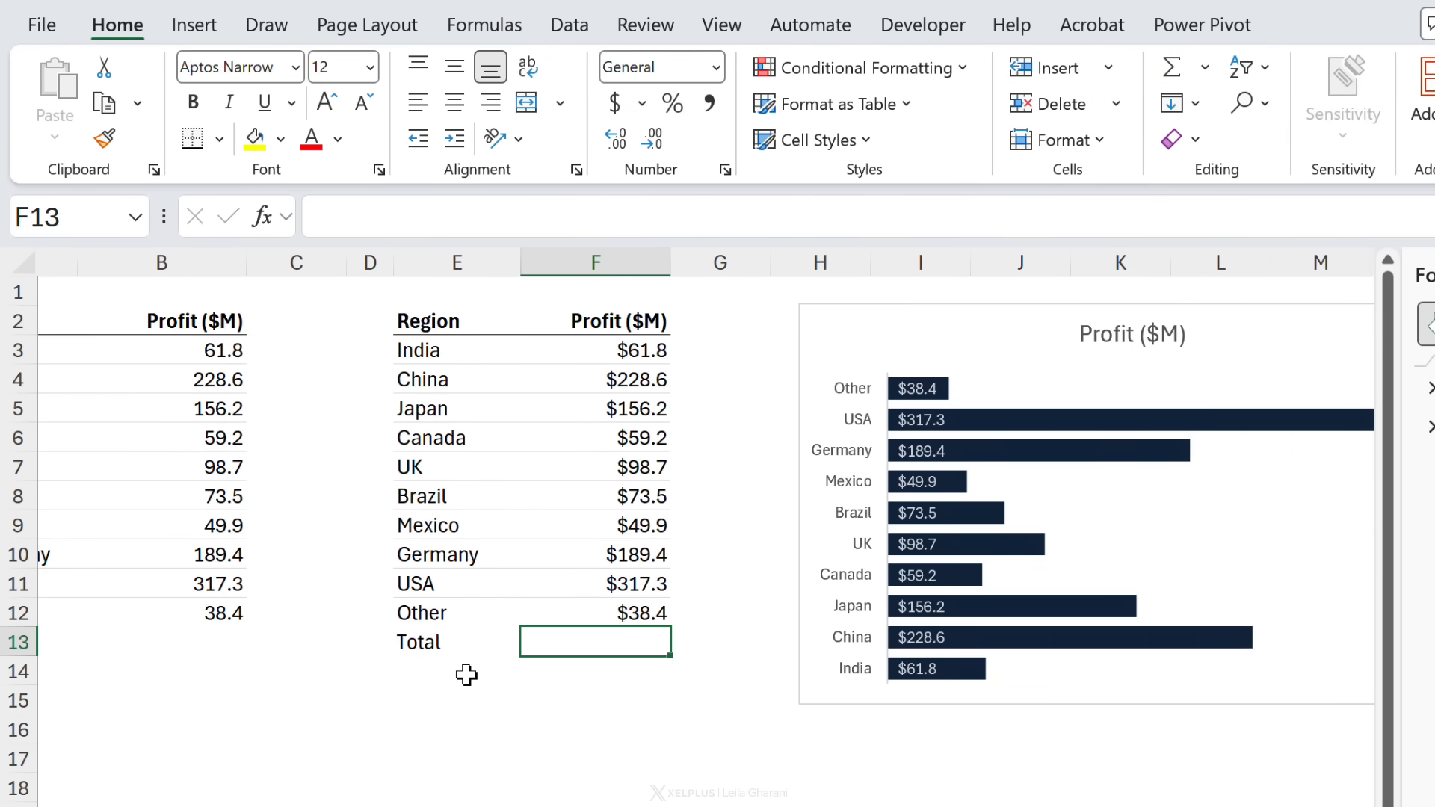
key(alt+equal)
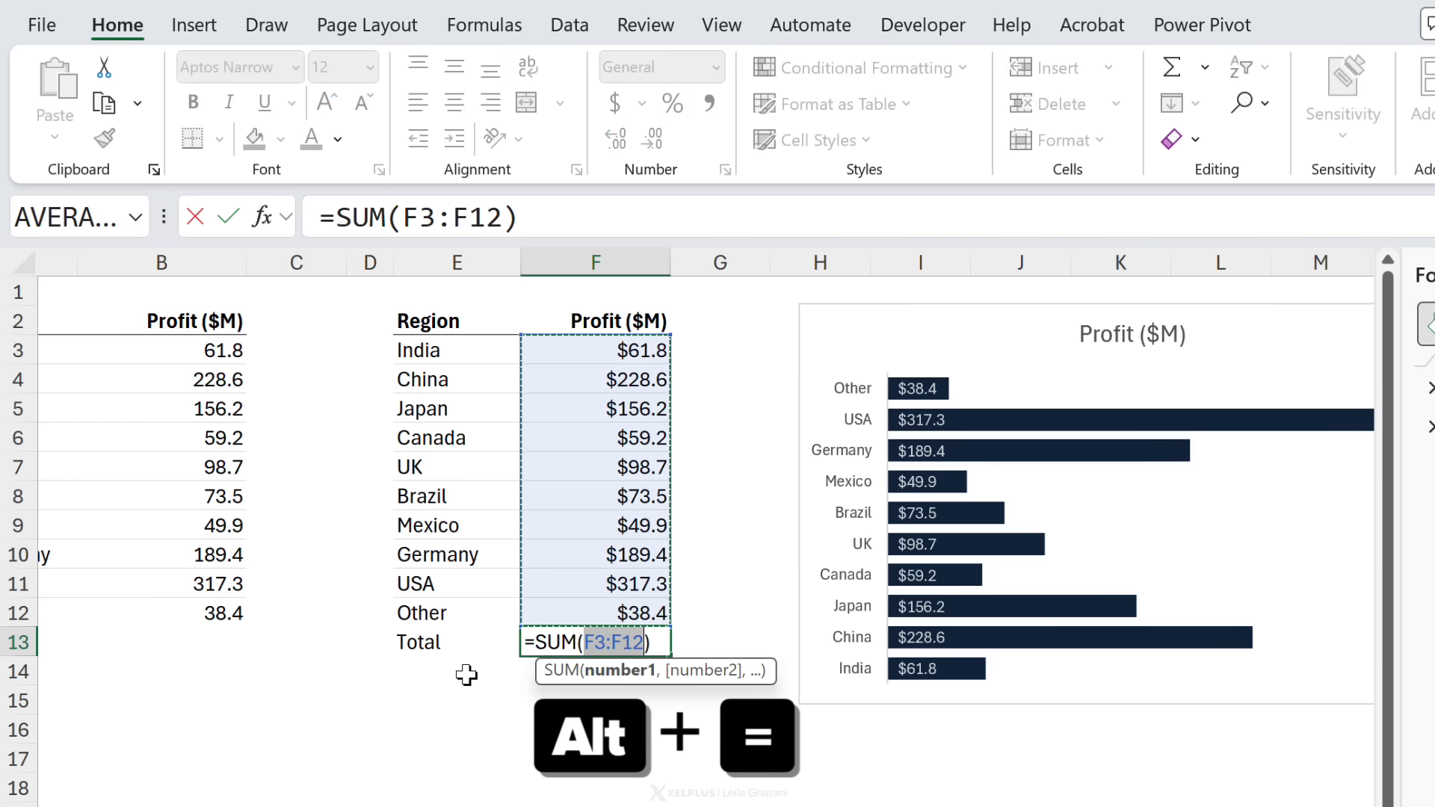
key(Return)
Step: Fill the Total row E13:F13 with the recent light green color
drag(410, 642, 568, 643)
click(280, 140)
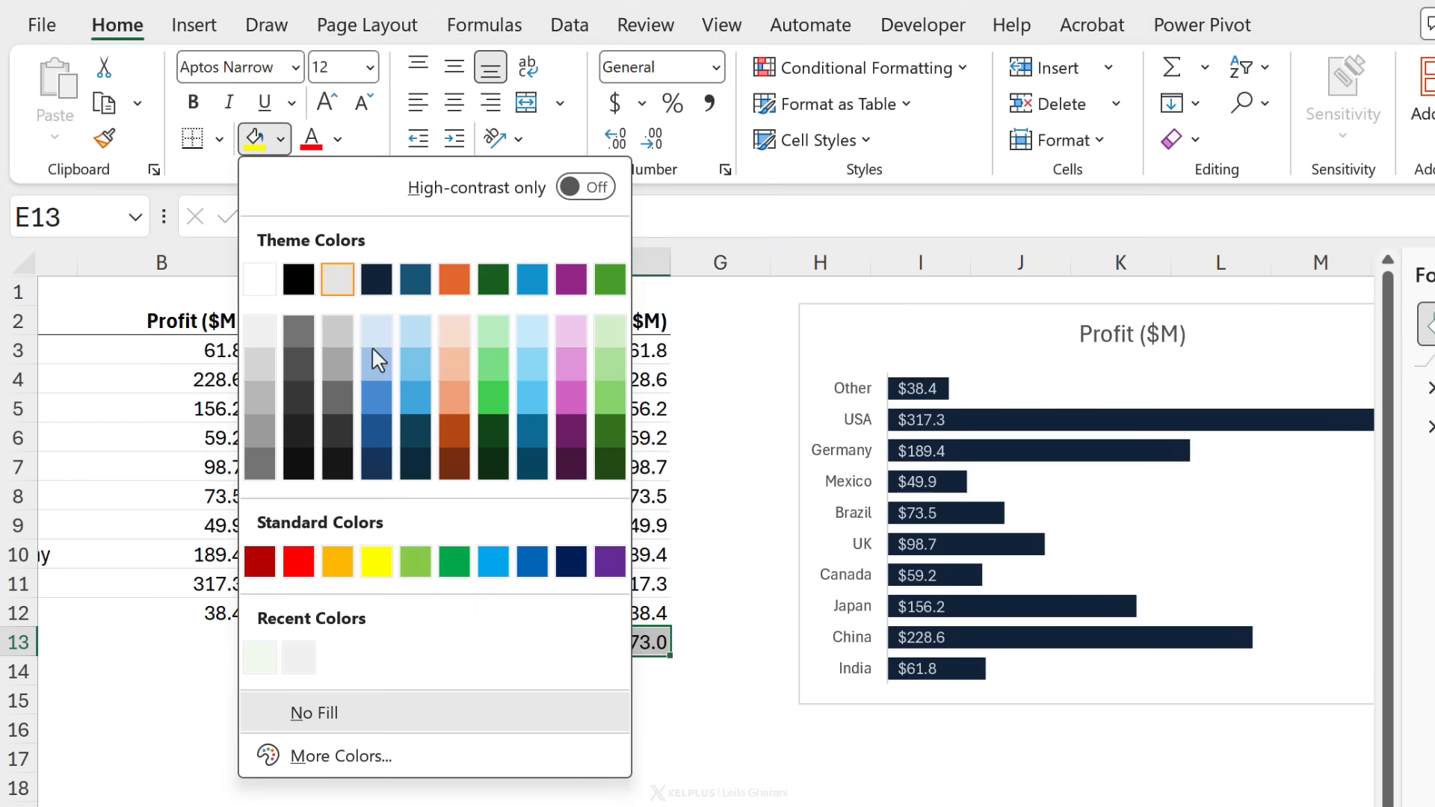
click(257, 657)
click(598, 642)
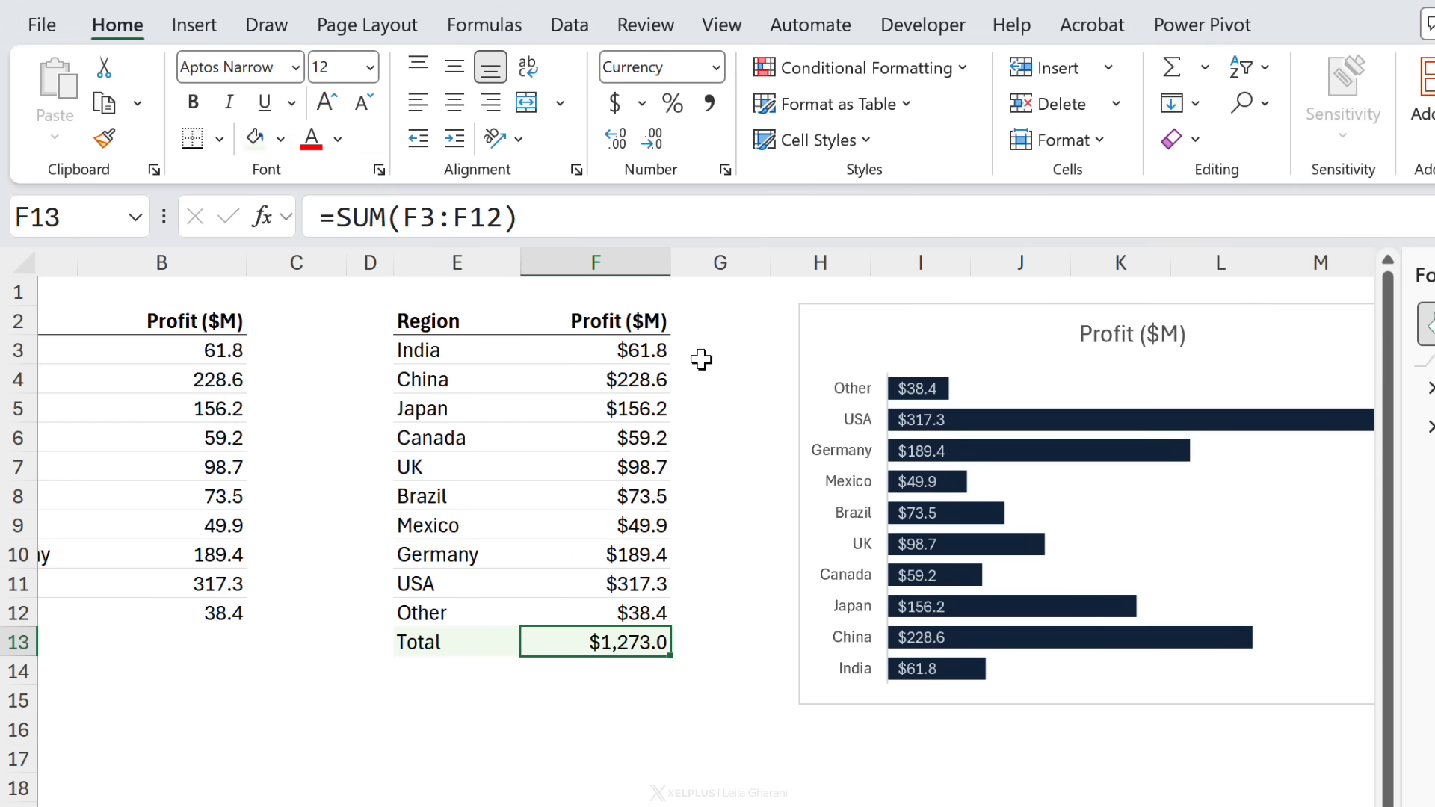
Step: Apply the same light green fill to G3:G12
drag(703, 357, 699, 621)
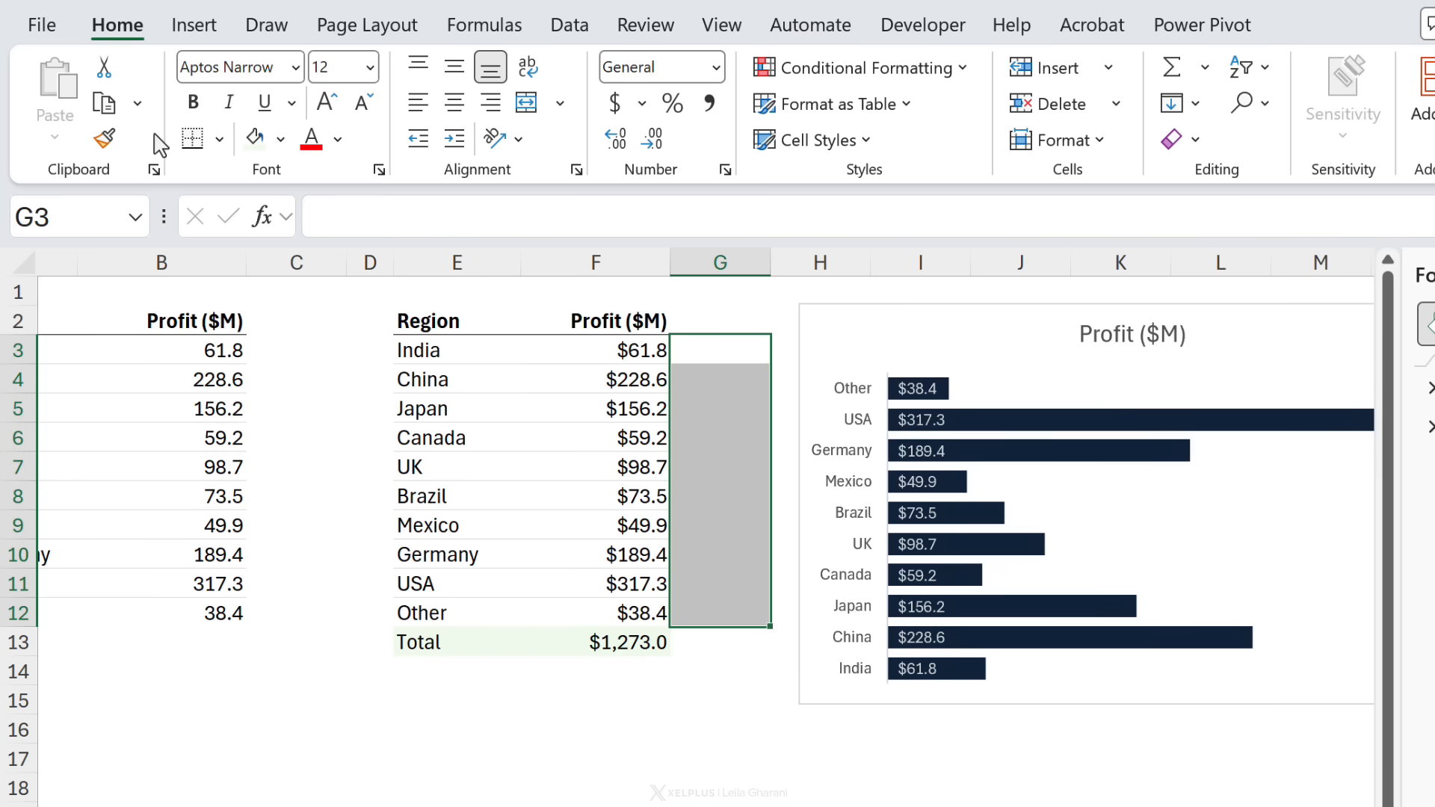
click(252, 147)
click(697, 349)
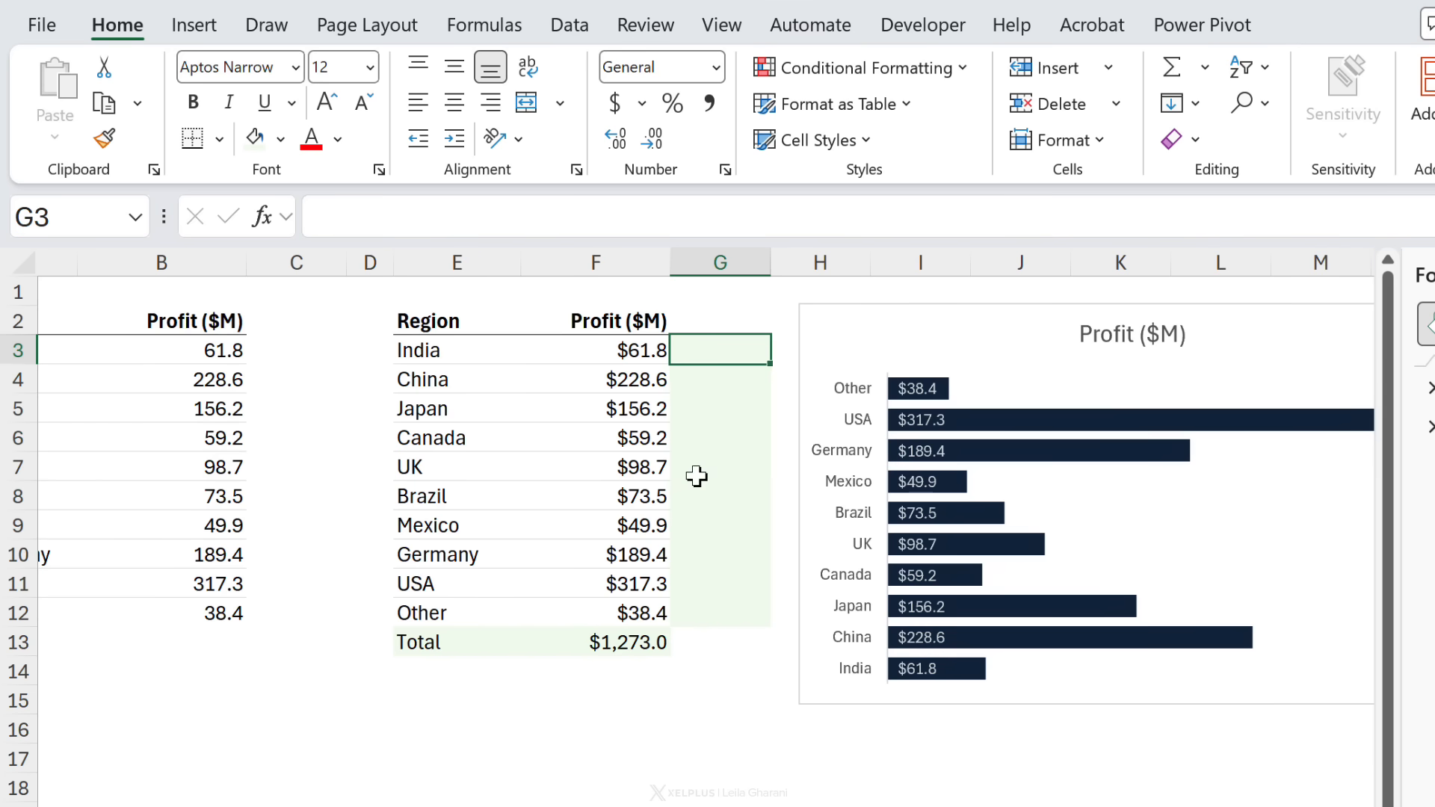
Step: Enter the spilling formula =F3:F12/F13 in G3 to compute each region's share
text(=)
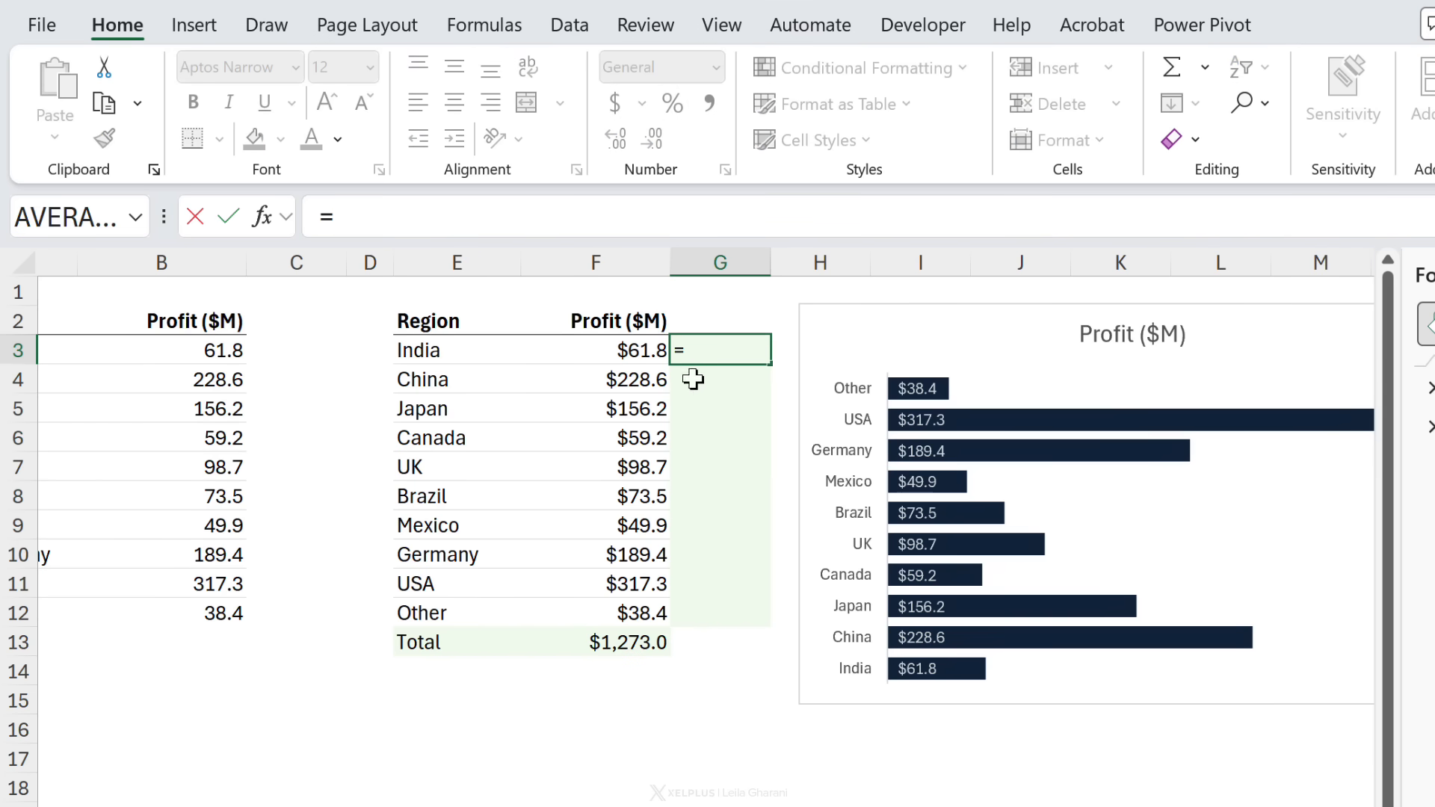
drag(591, 350, 607, 612)
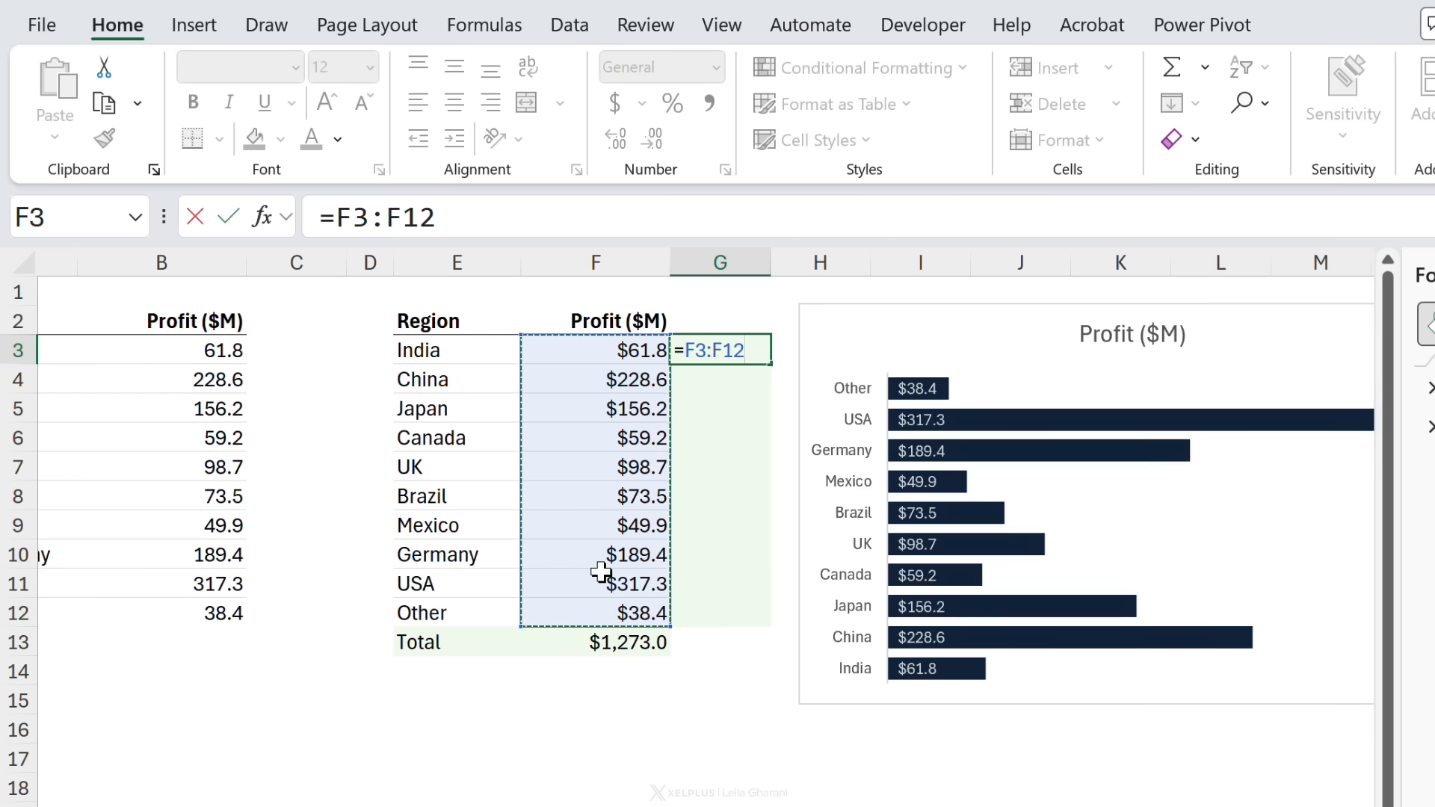
text(/)
click(621, 643)
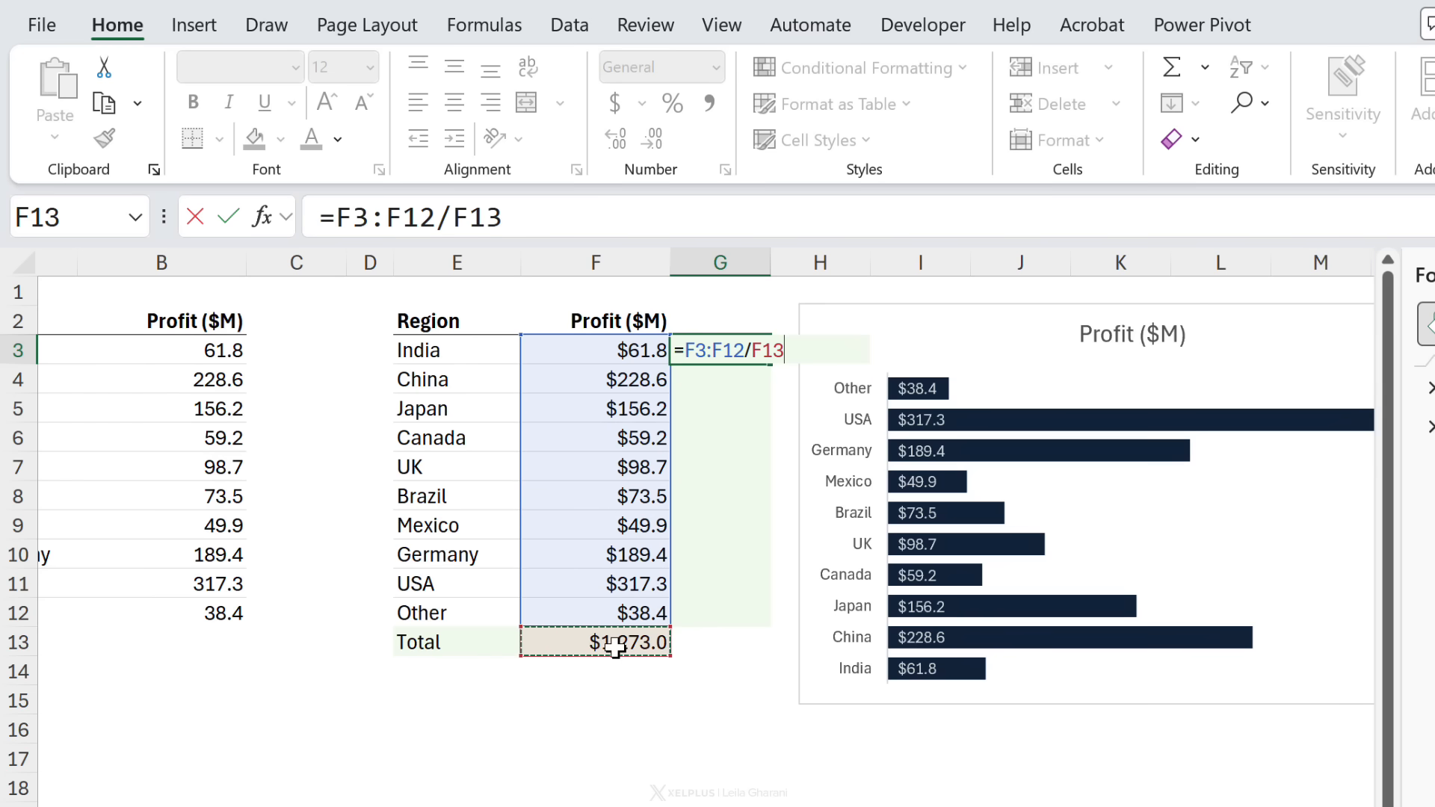
key(Return)
Step: Format G3:G12 as percentages
drag(703, 345, 736, 611)
click(686, 103)
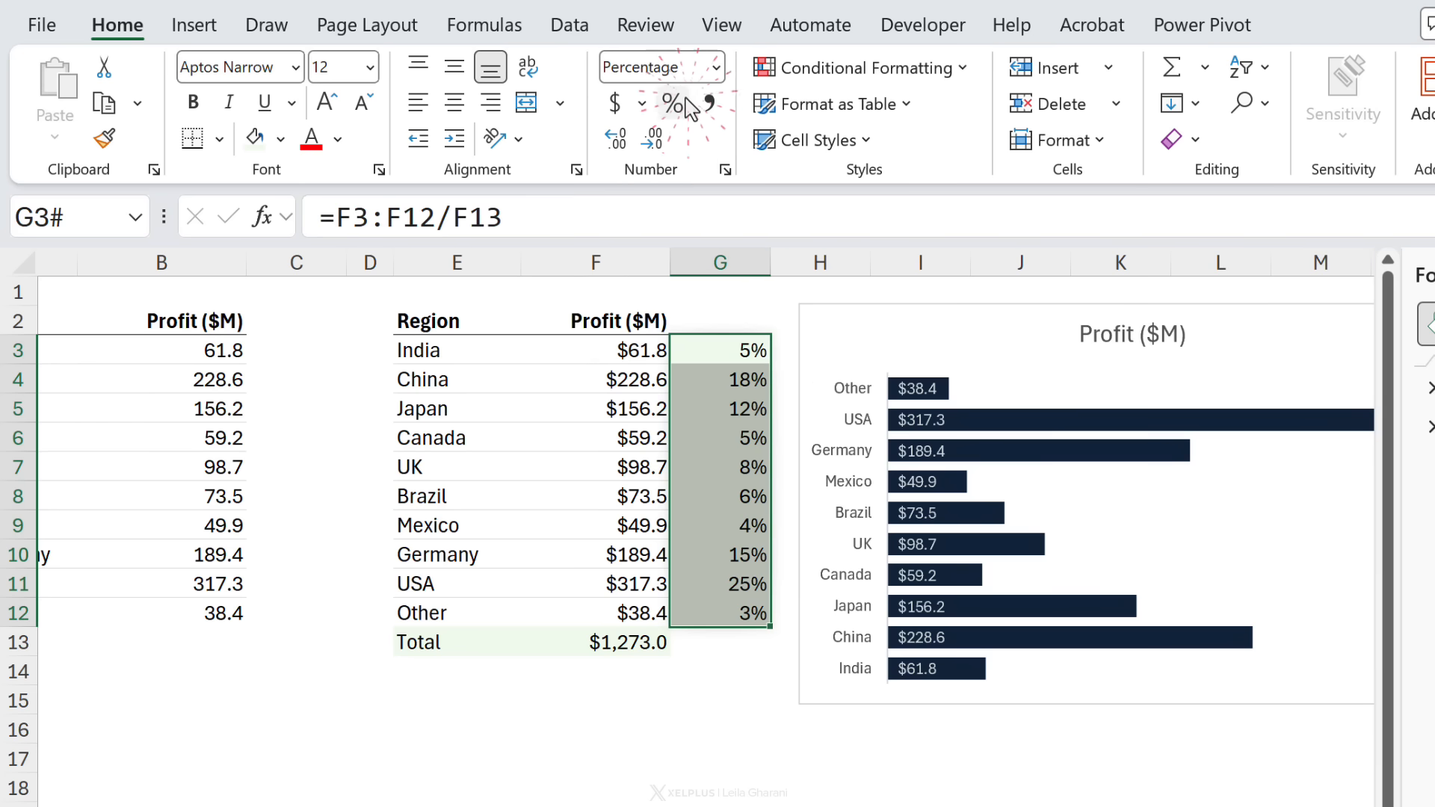
click(716, 370)
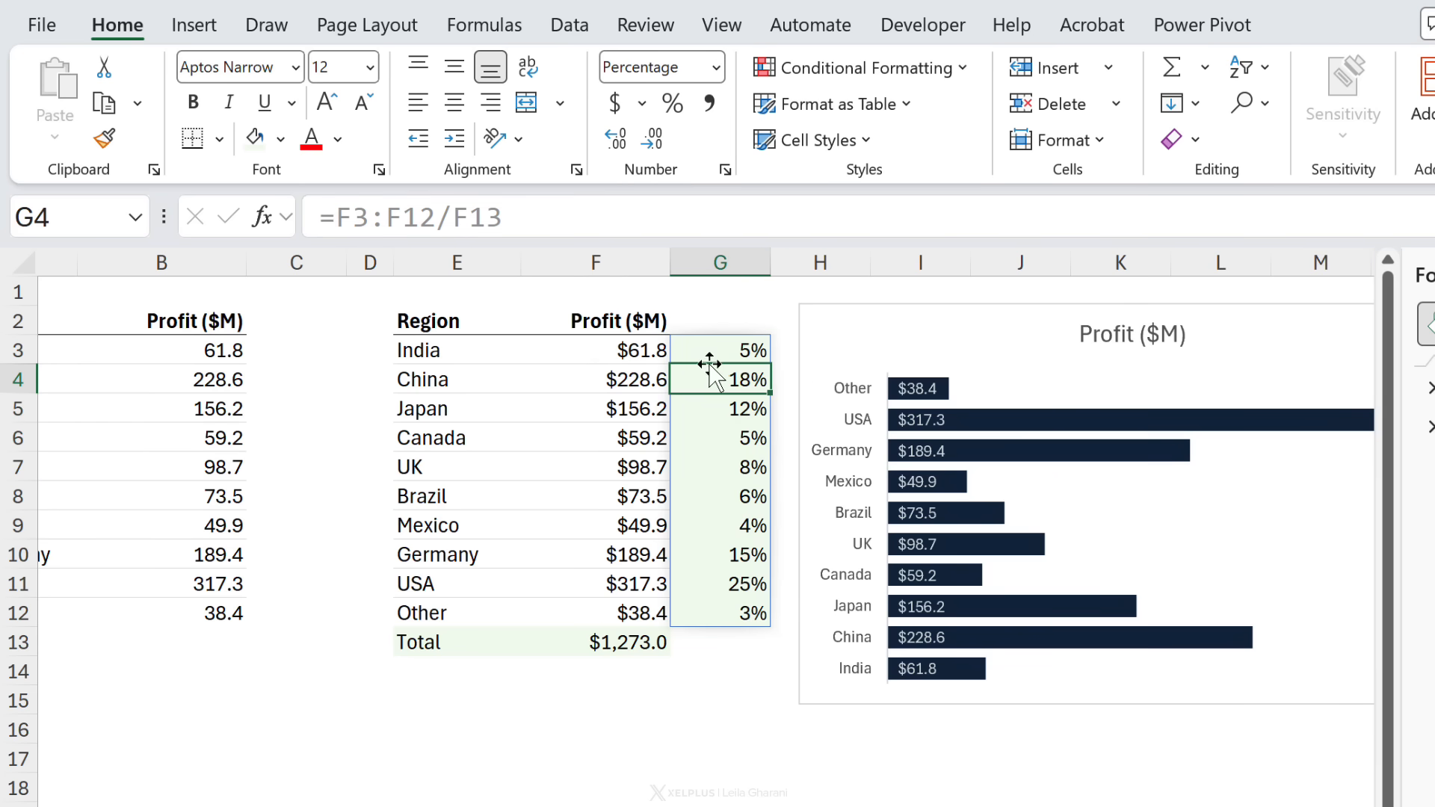
Step: Add a second chart series named Percentage with values from F3:F12
double_click(954, 344)
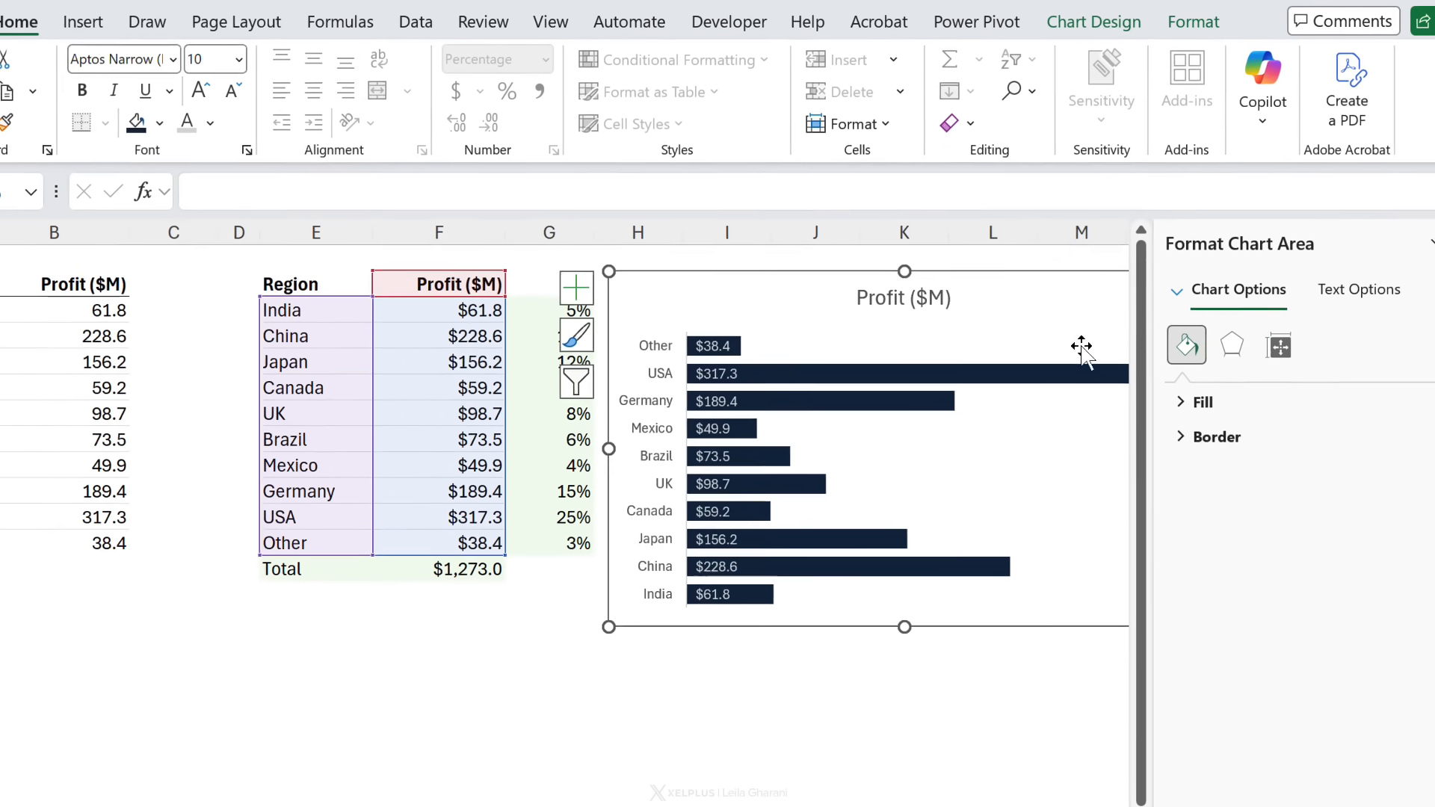
click(1409, 238)
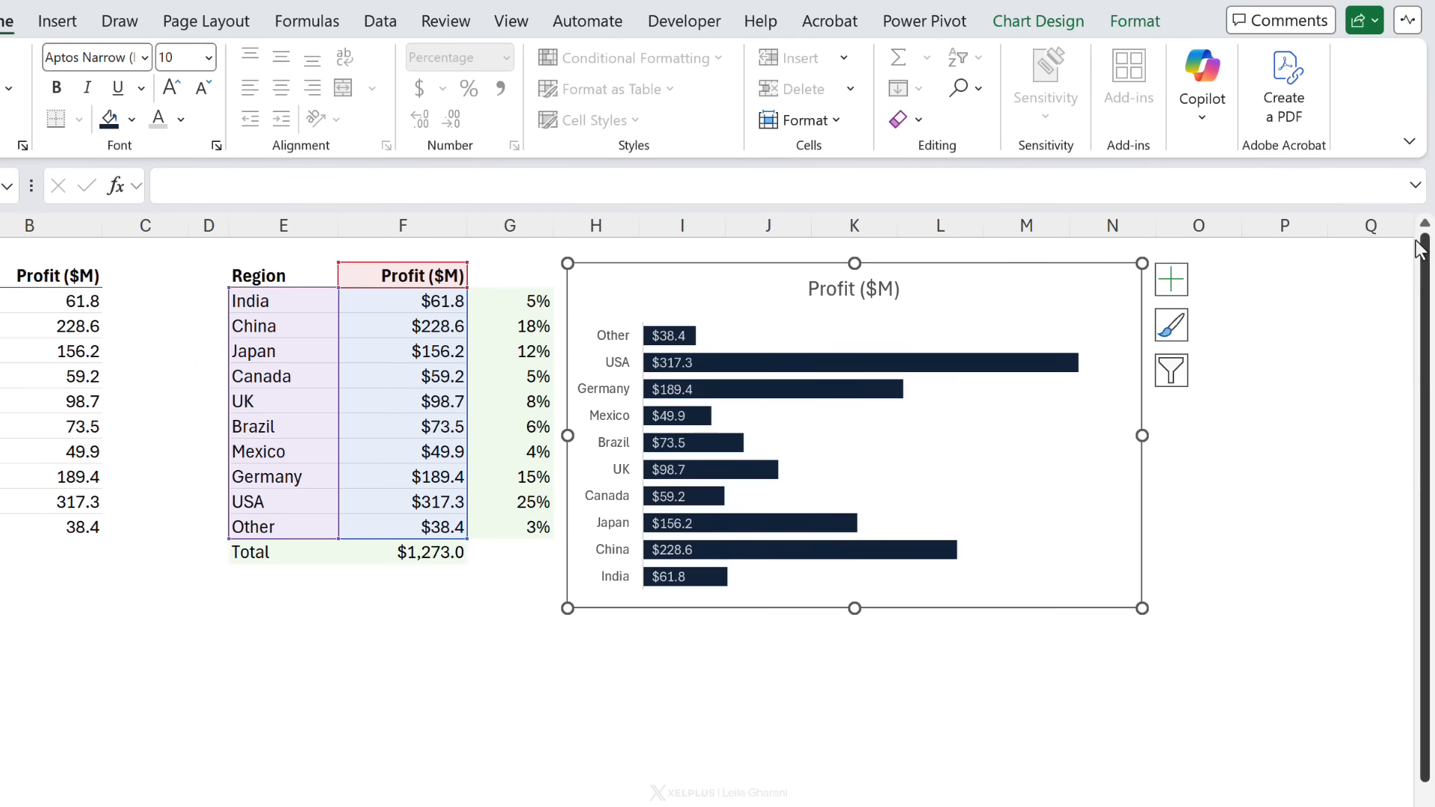
right_click(778, 320)
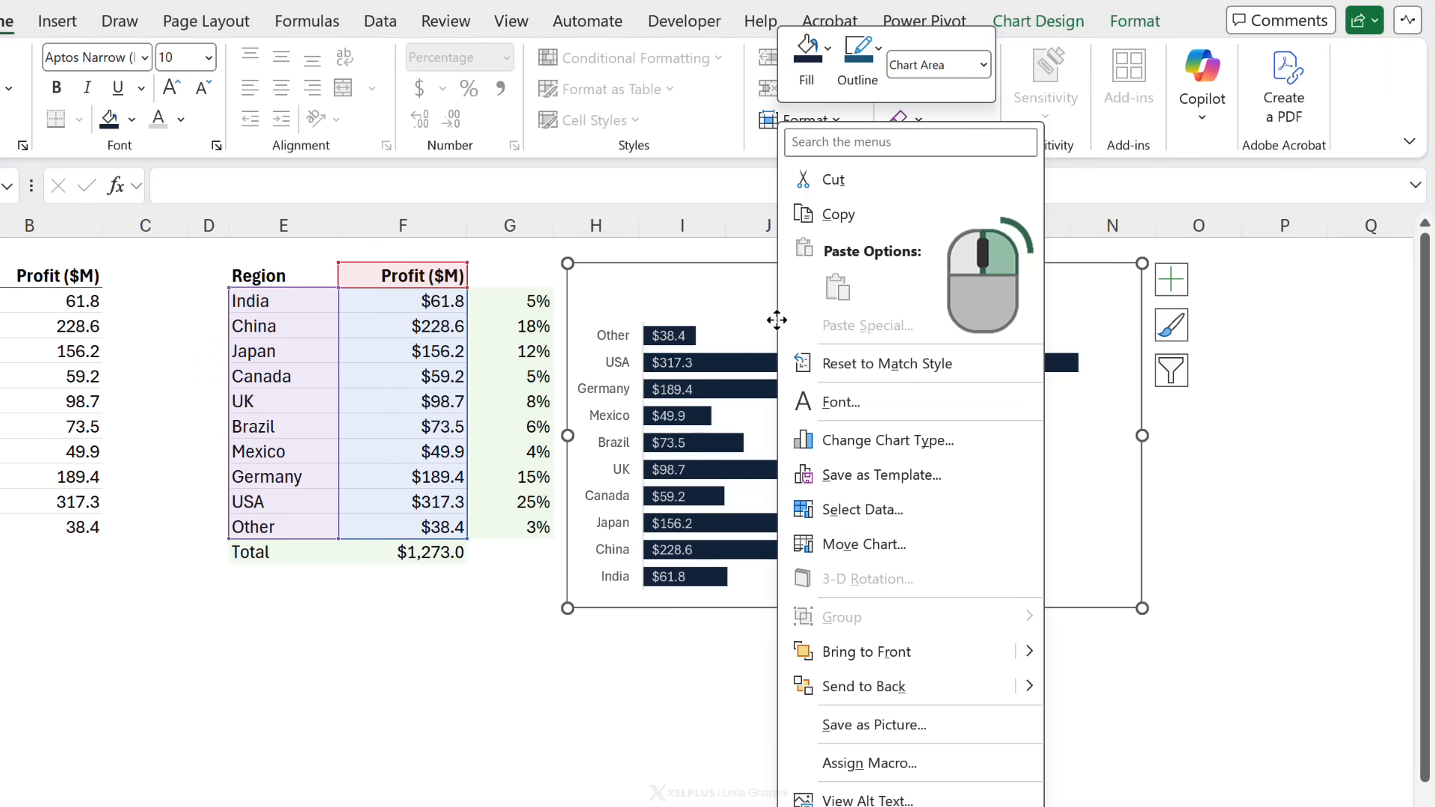
click(852, 509)
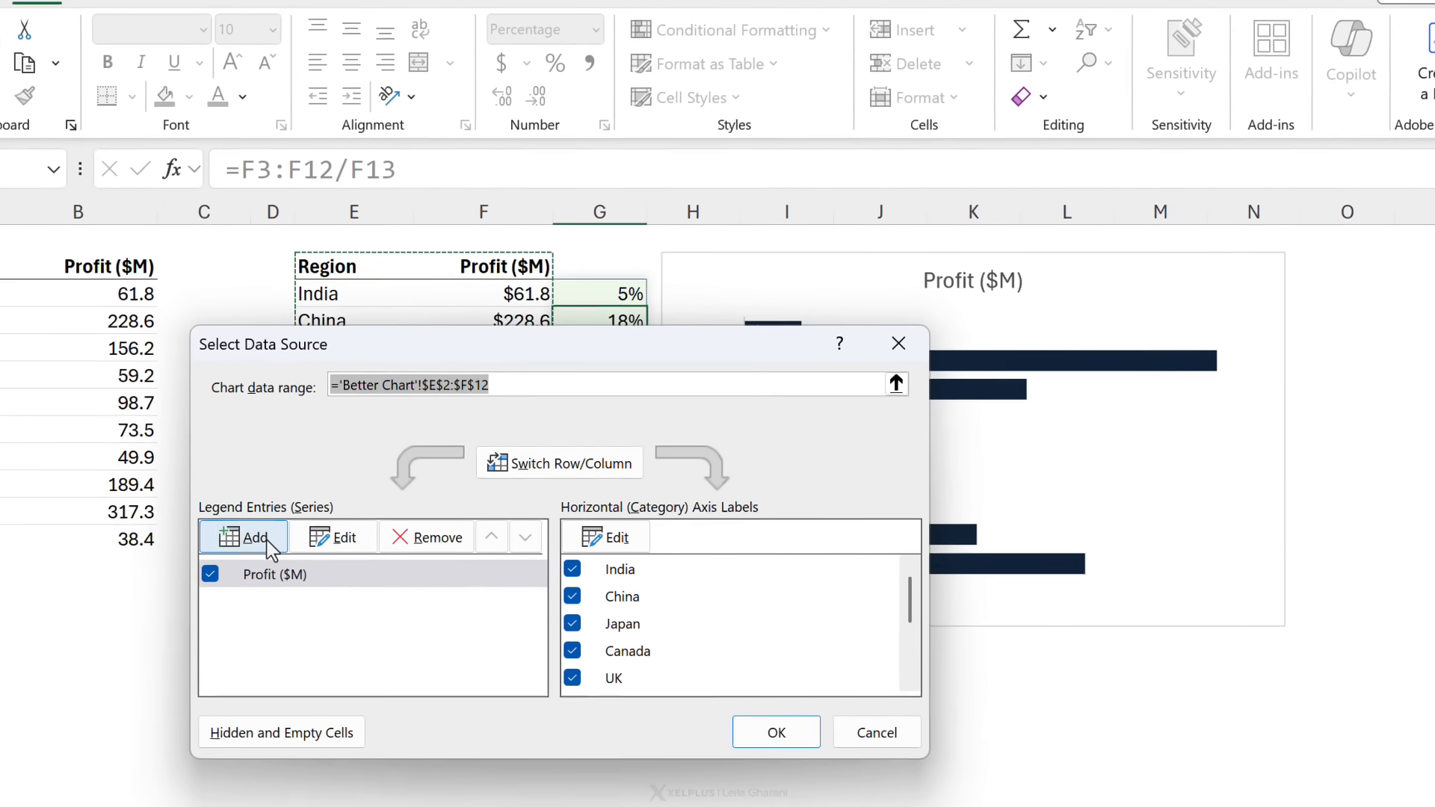
click(228, 532)
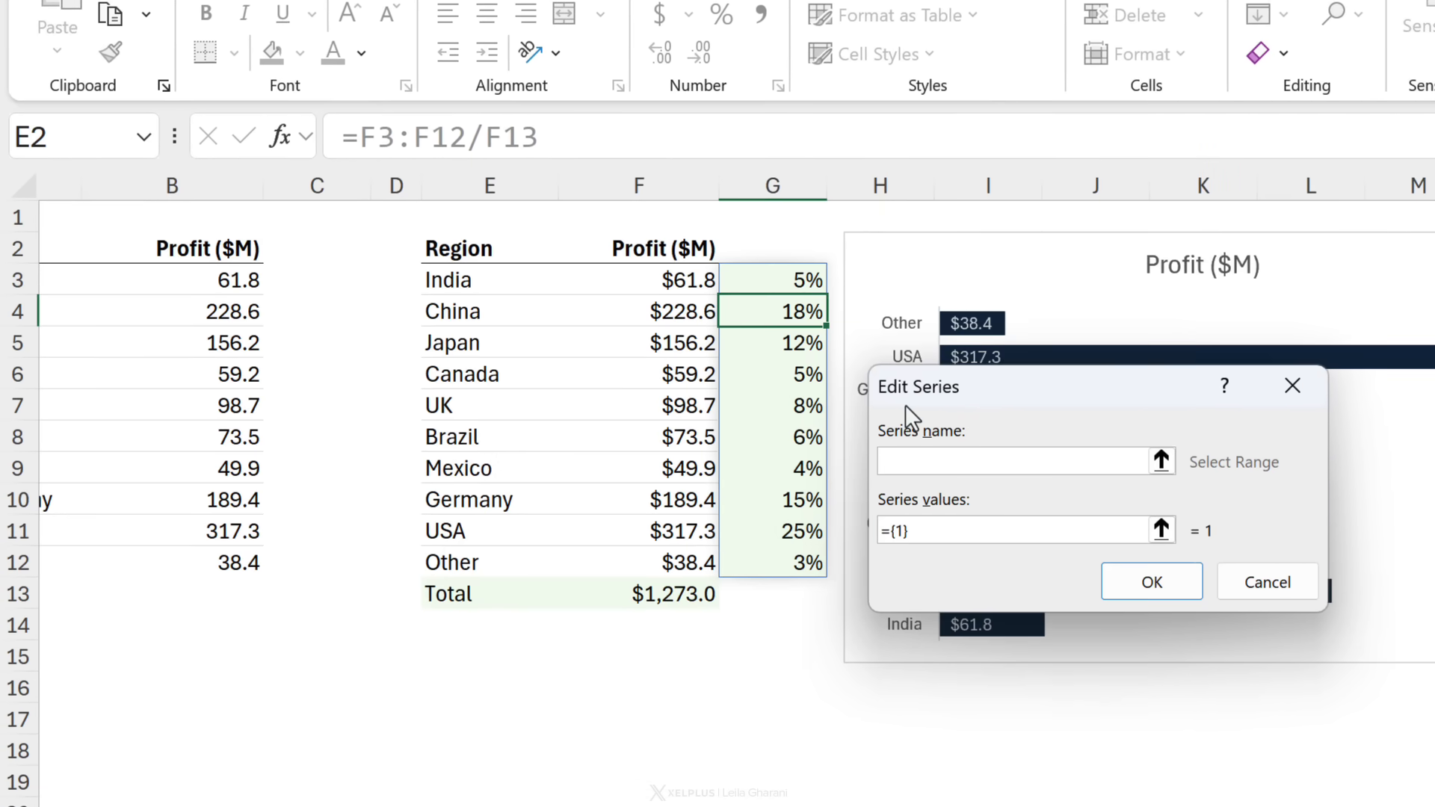
text(Percentage)
click(909, 533)
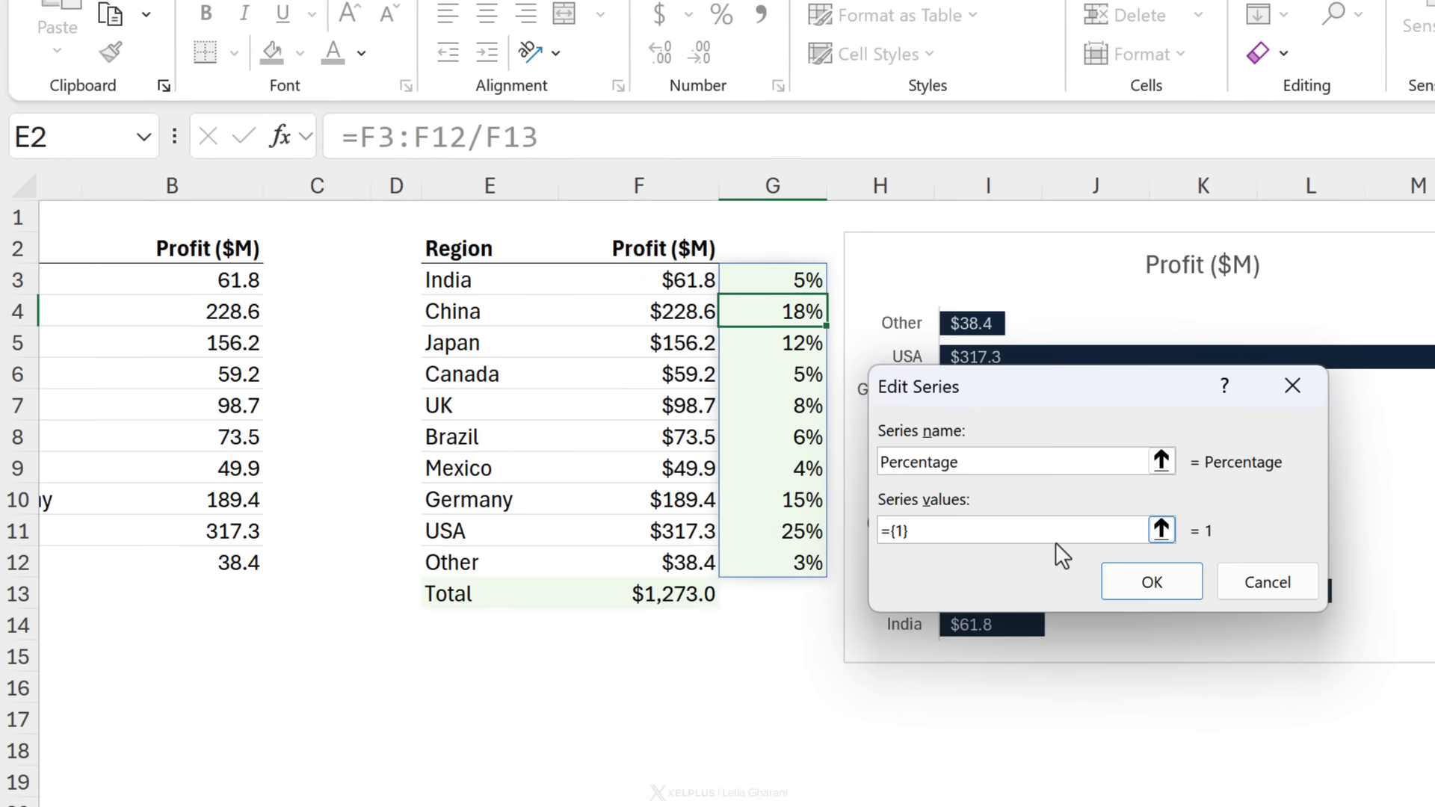
key(BackSpace)
key(BackSpace)
drag(620, 282, 629, 556)
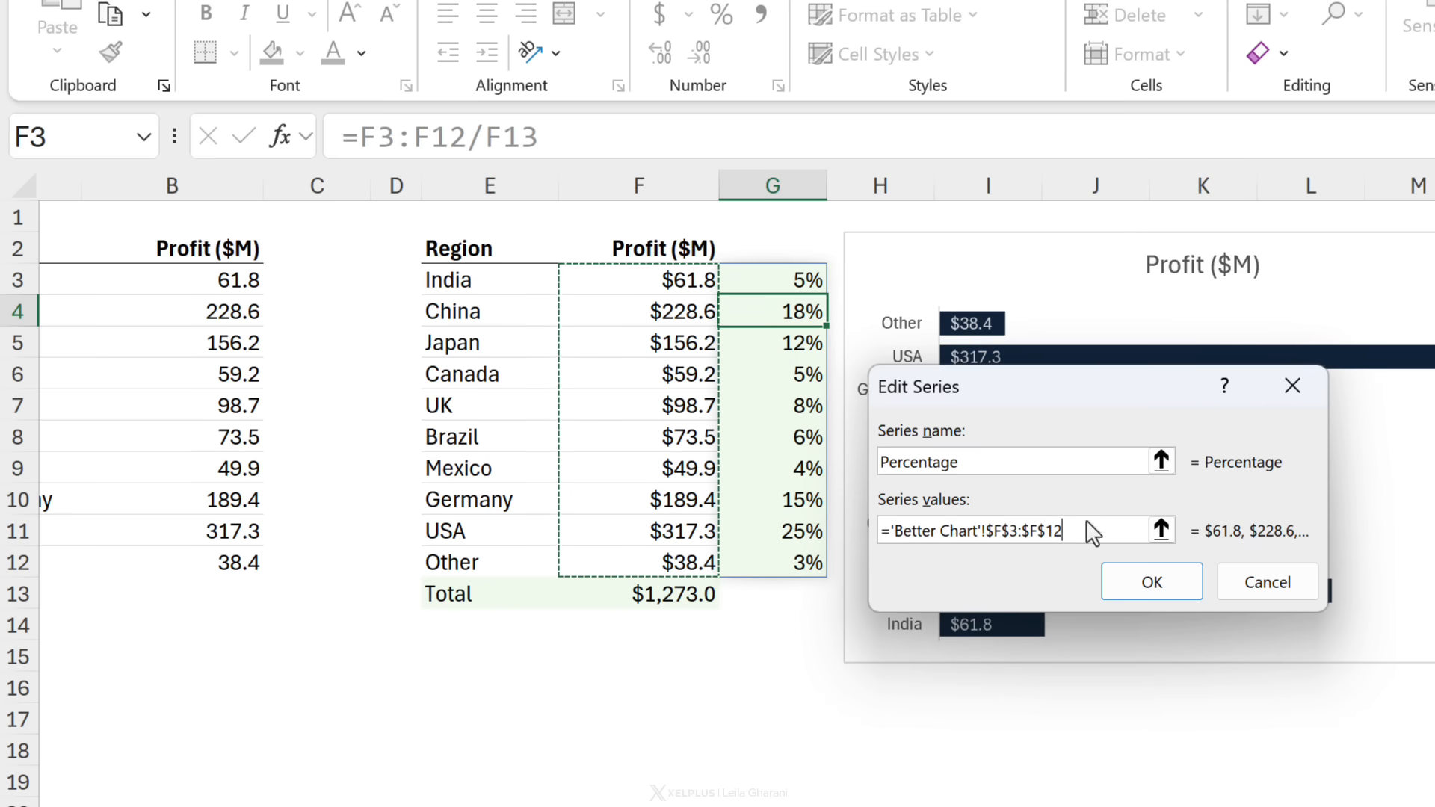
click(1157, 587)
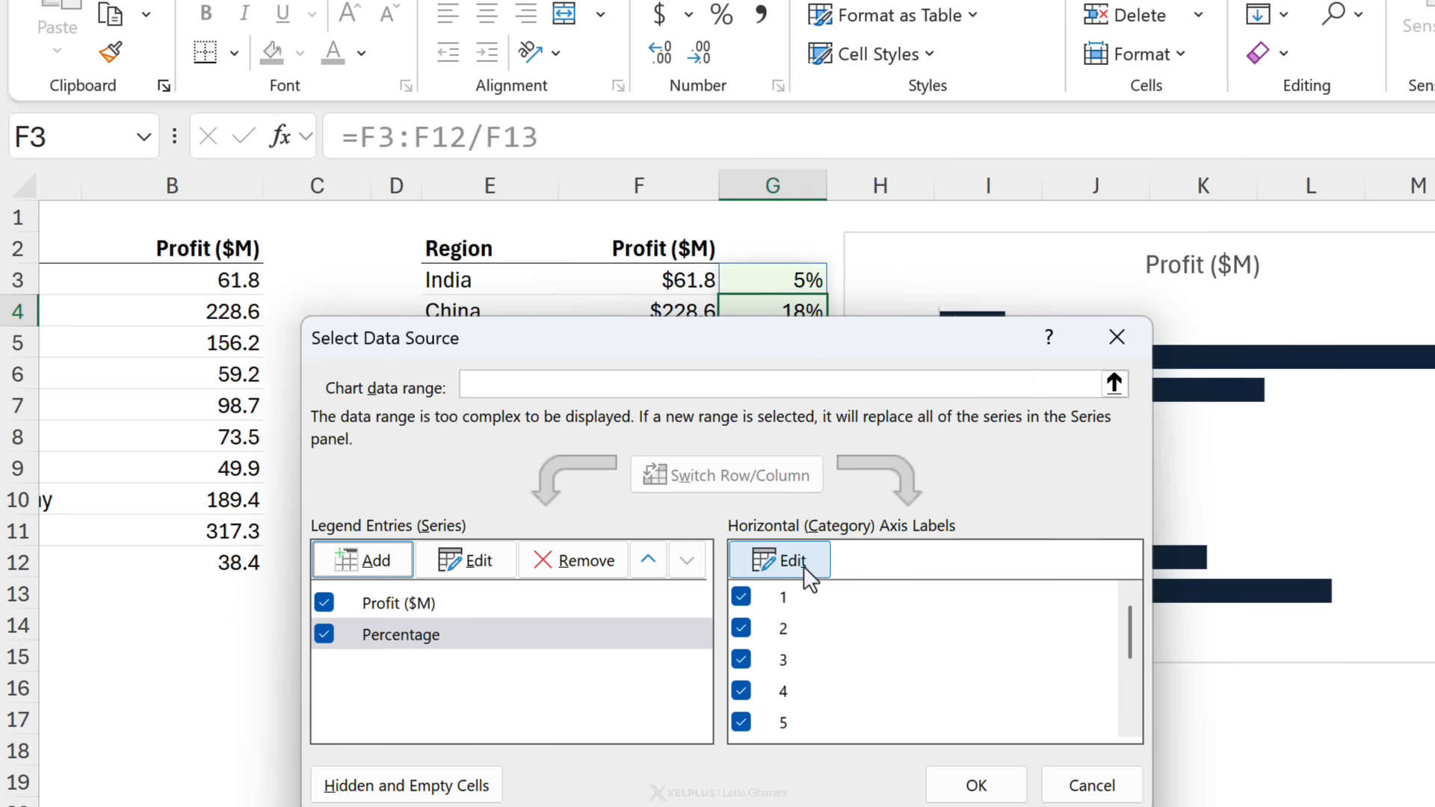
Step: Set the horizontal axis labels to the regions E3:E12 and confirm the data source
click(769, 559)
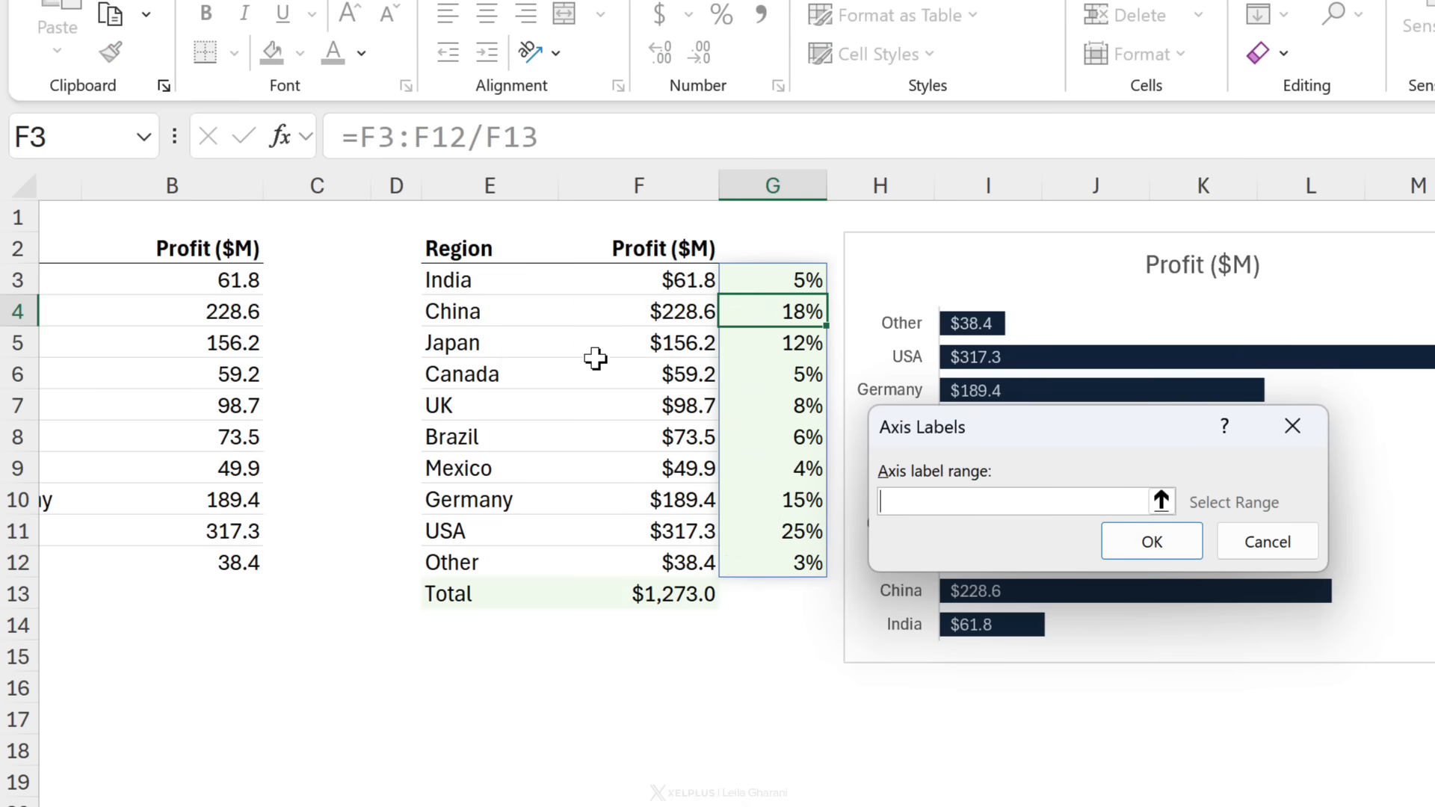
drag(502, 282, 481, 562)
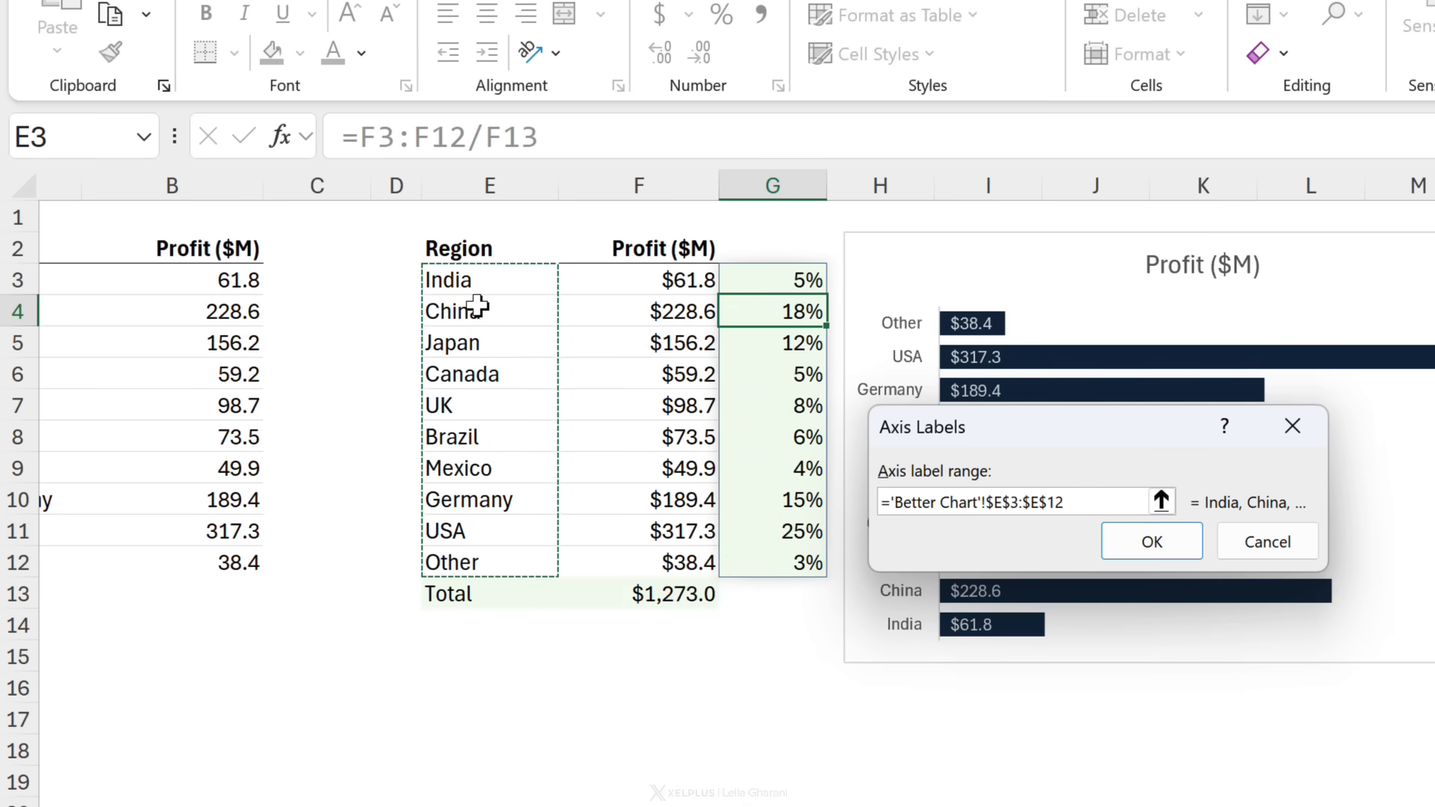
click(1136, 544)
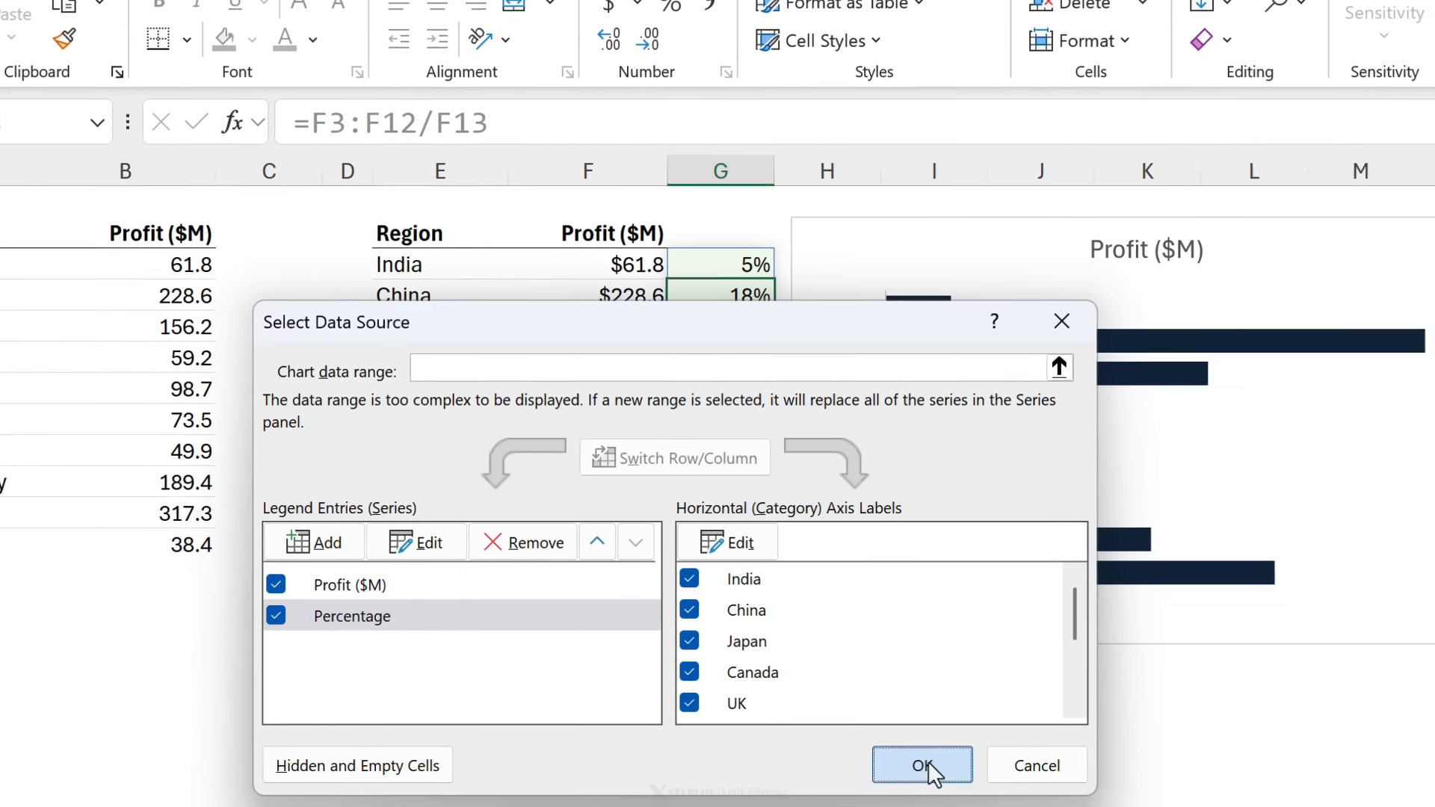
click(963, 777)
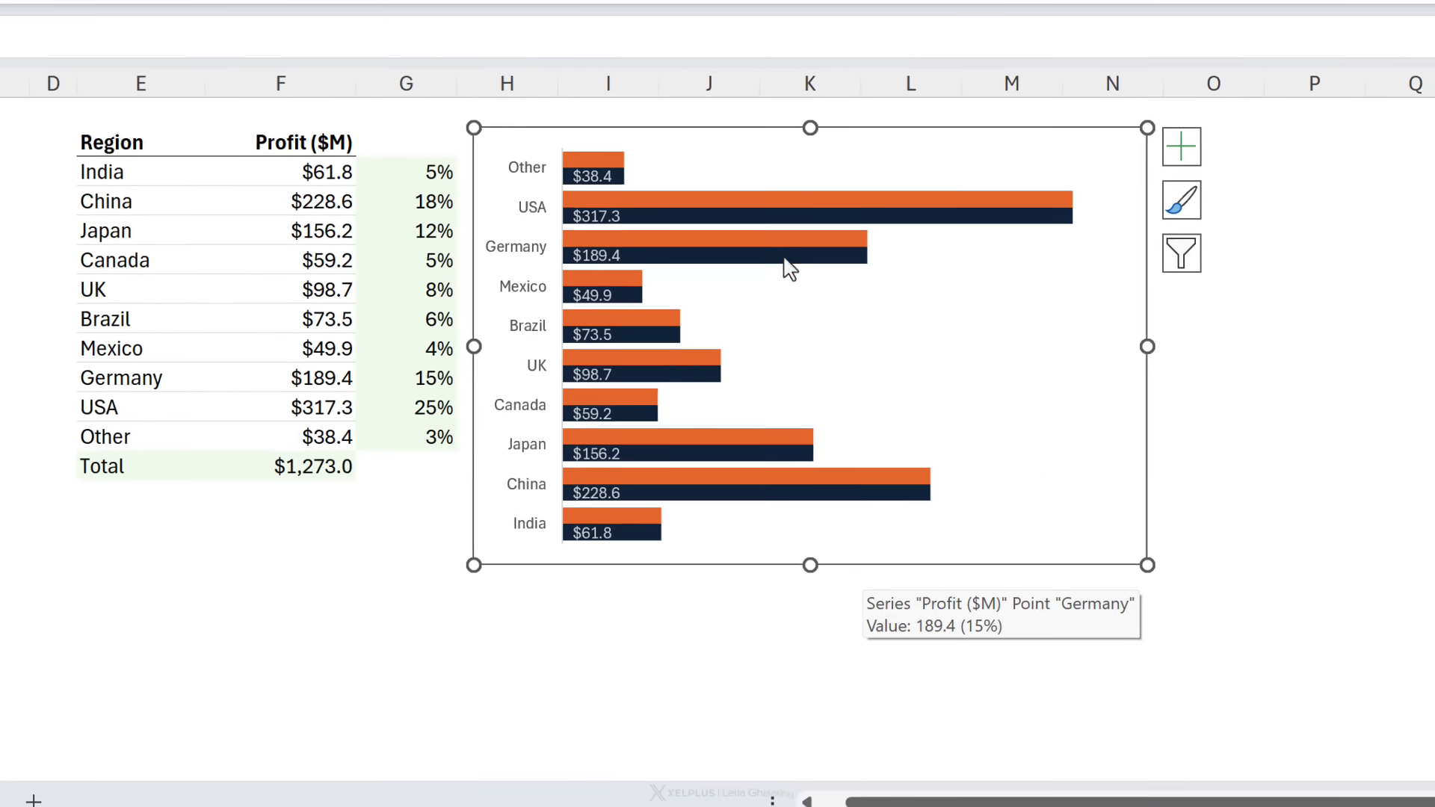
Step: Add data labels to the Percentage series
click(740, 193)
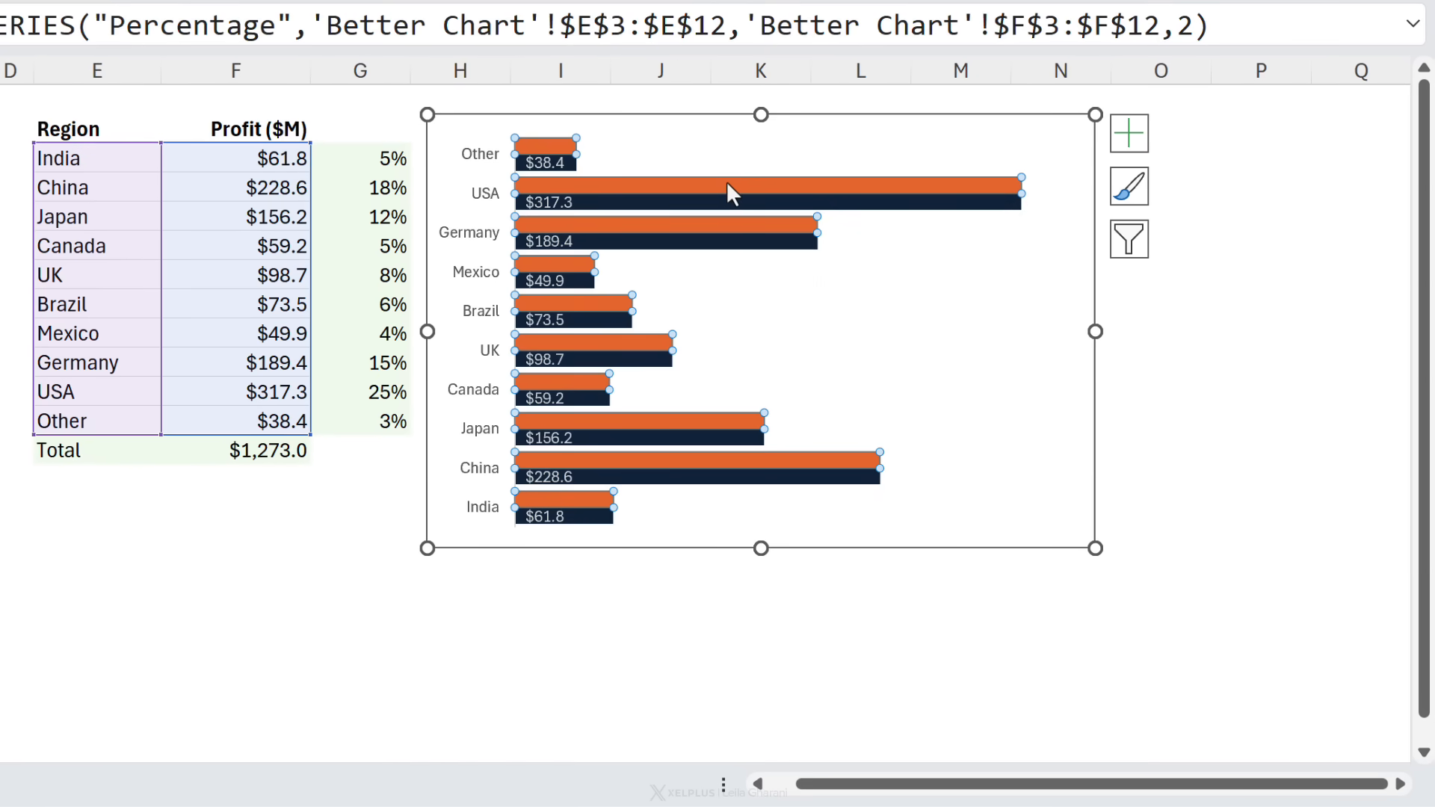
right_click(730, 193)
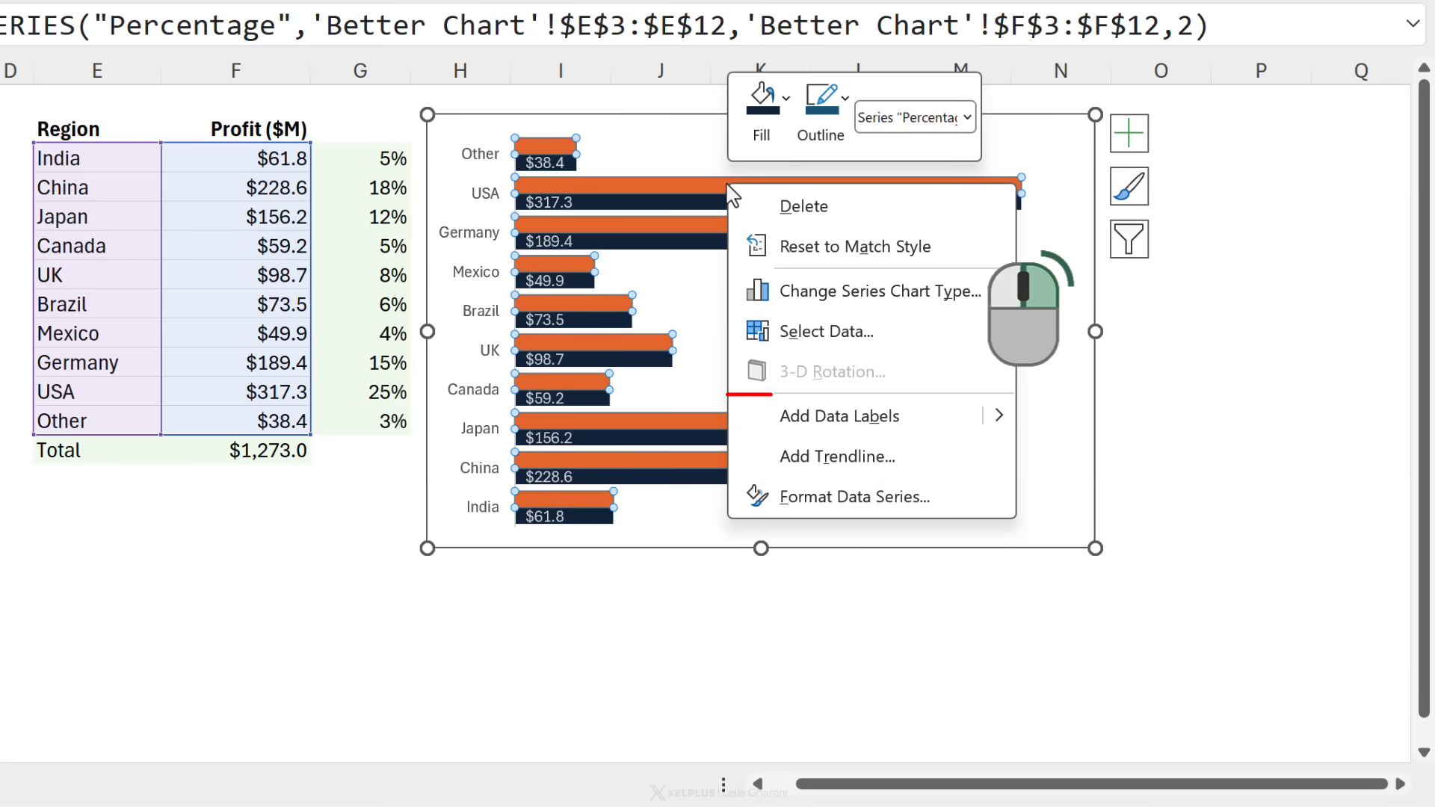
click(797, 416)
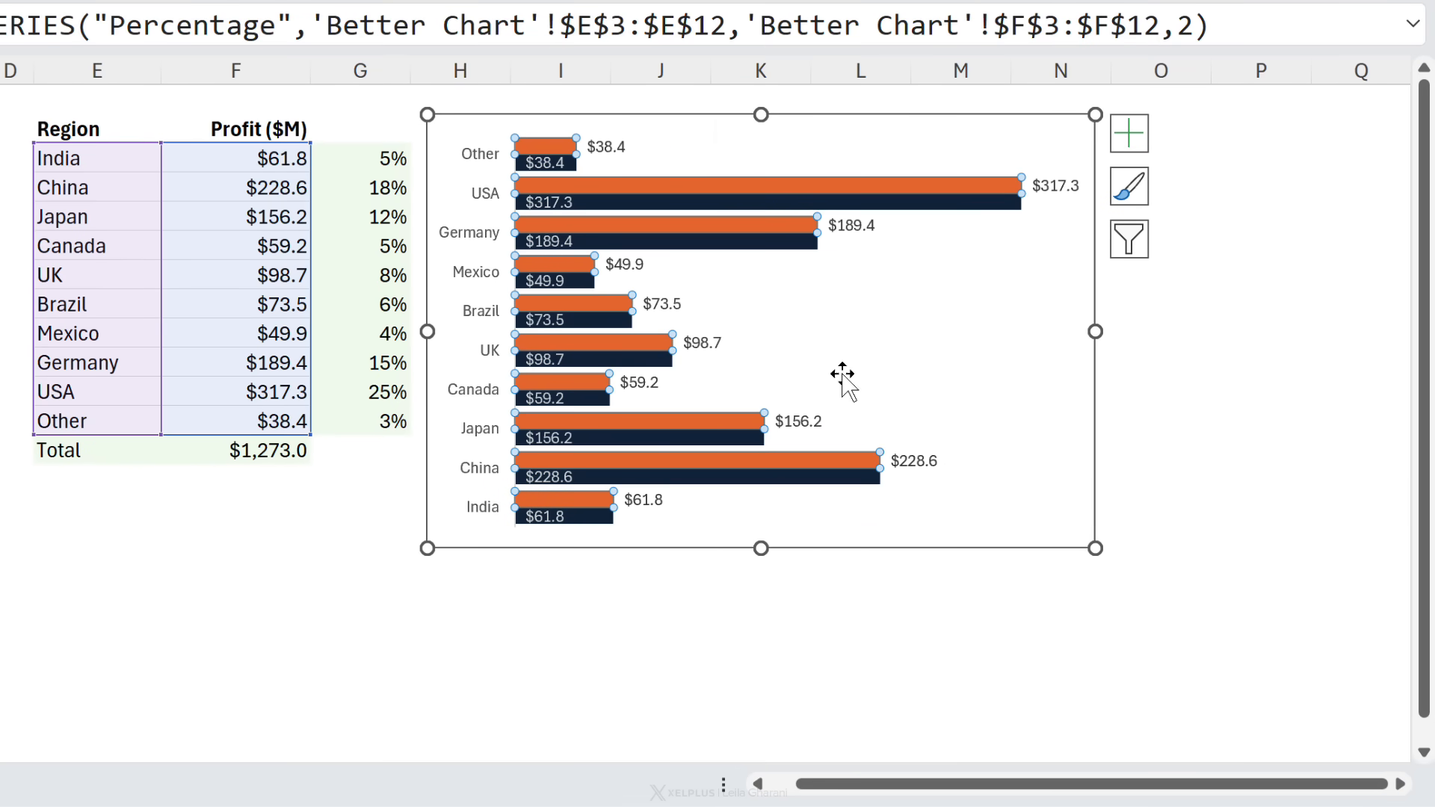
Step: Make the Percentage data labels show values from cells G3:G12 instead of the series value
click(1050, 186)
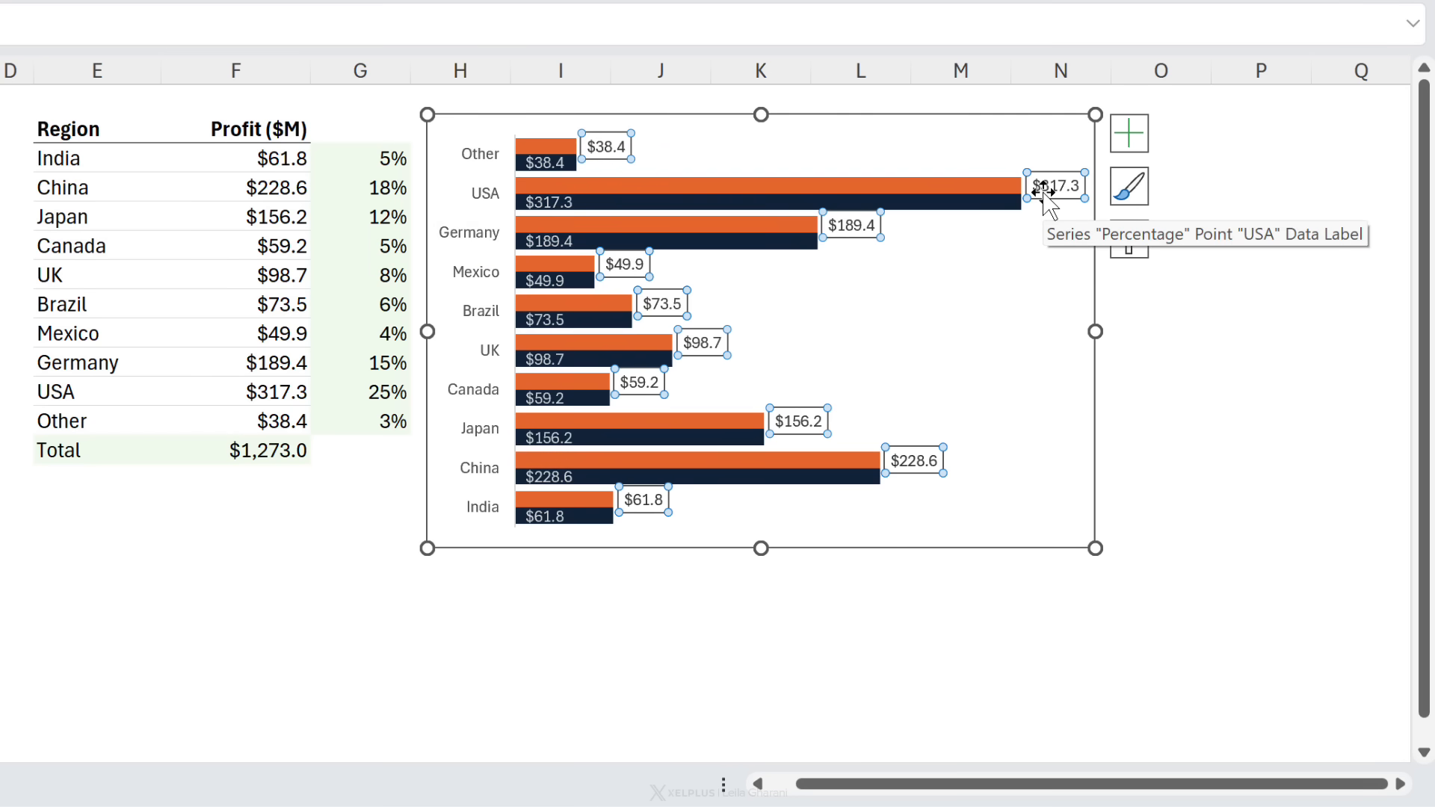
key(ctrl+1)
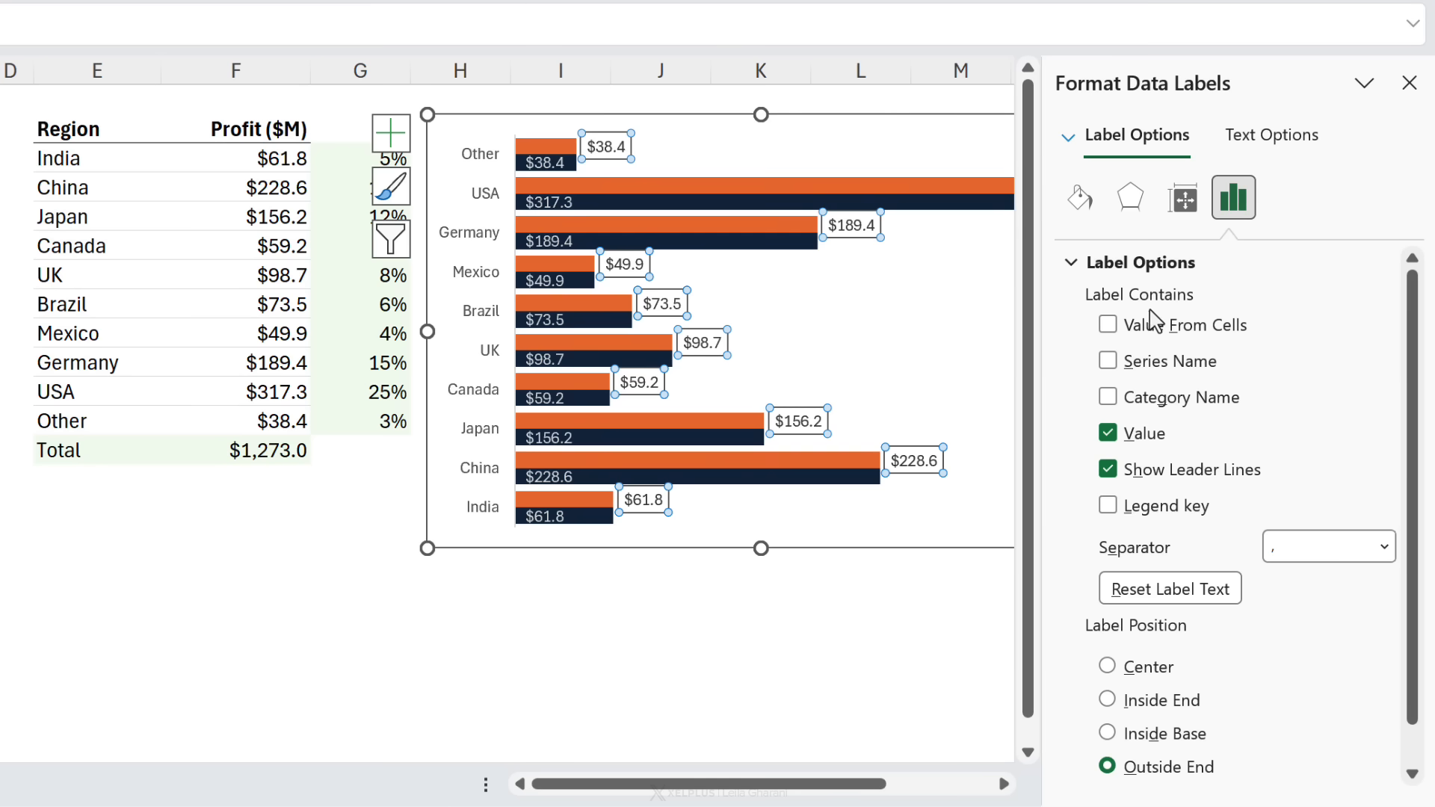
click(1108, 325)
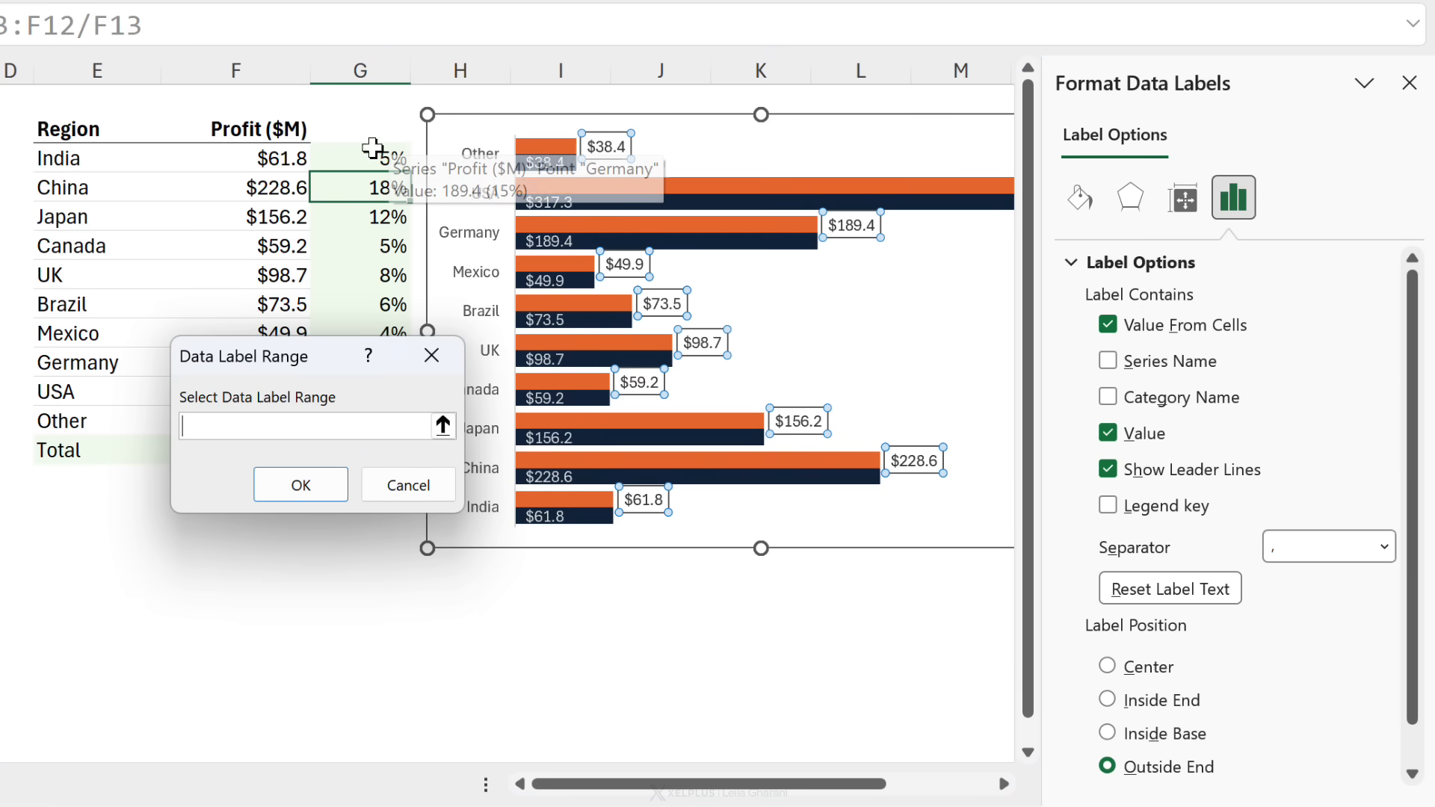
drag(314, 357, 621, 220)
drag(365, 152, 352, 416)
click(608, 348)
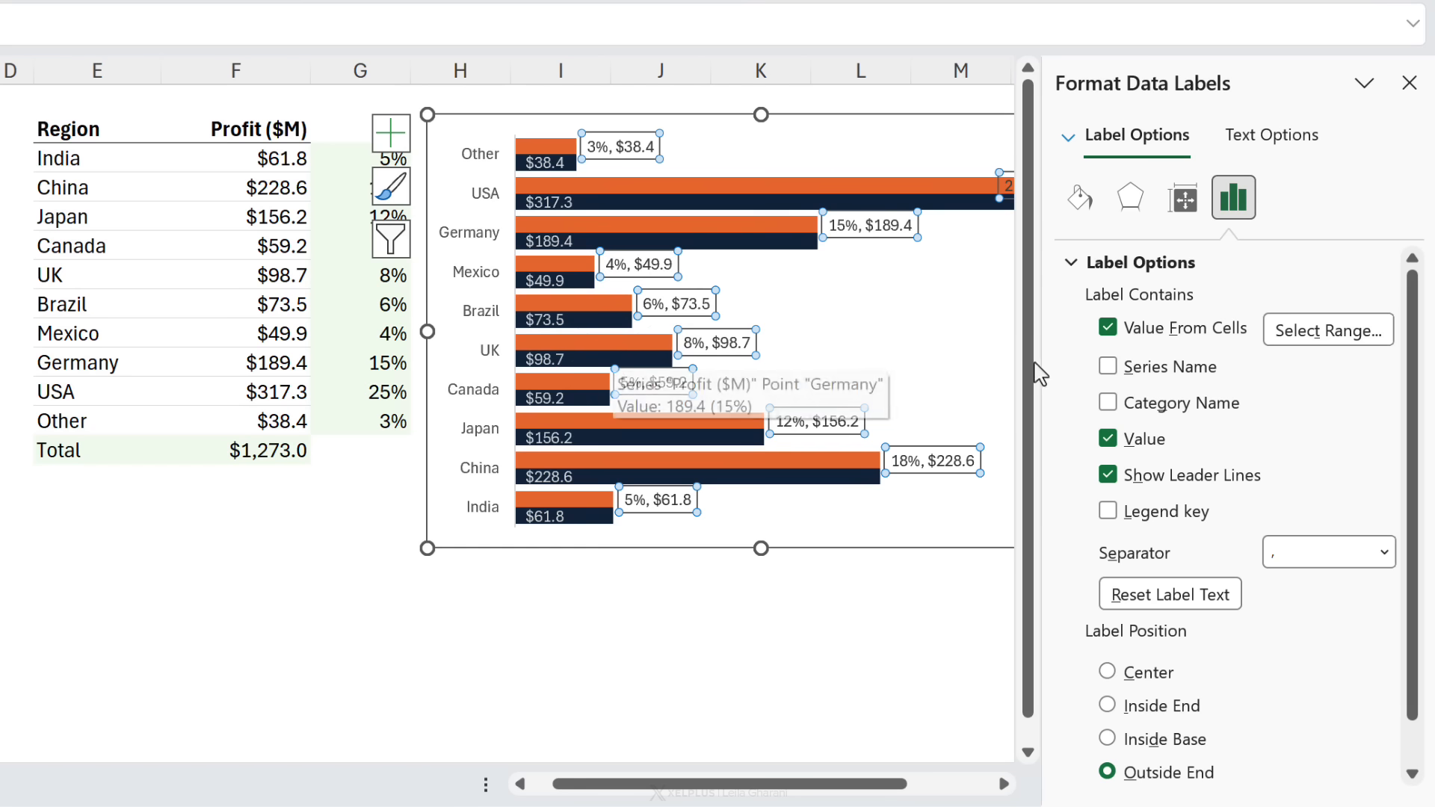
click(1109, 439)
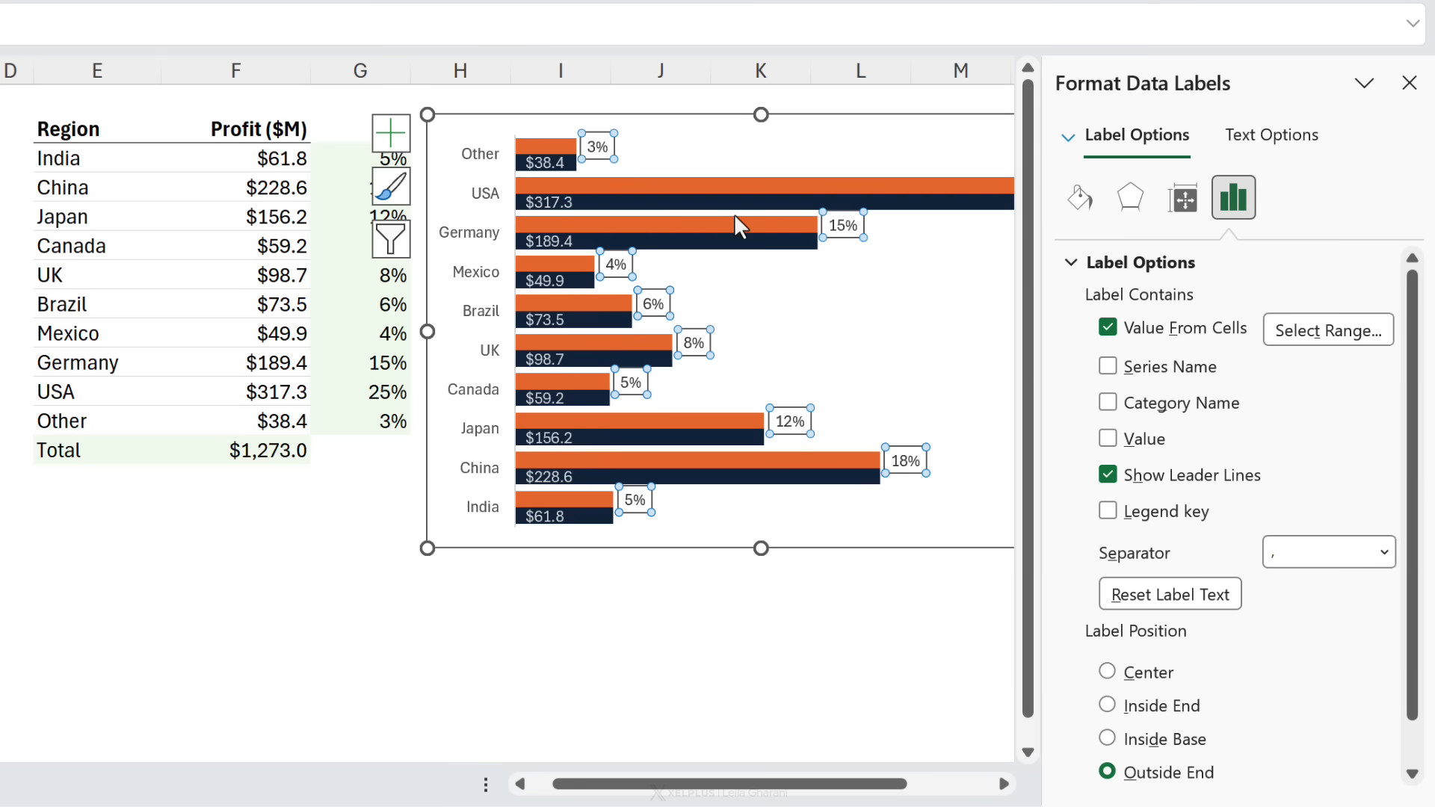
Step: Set the Percentage series overlap to 100%
click(732, 233)
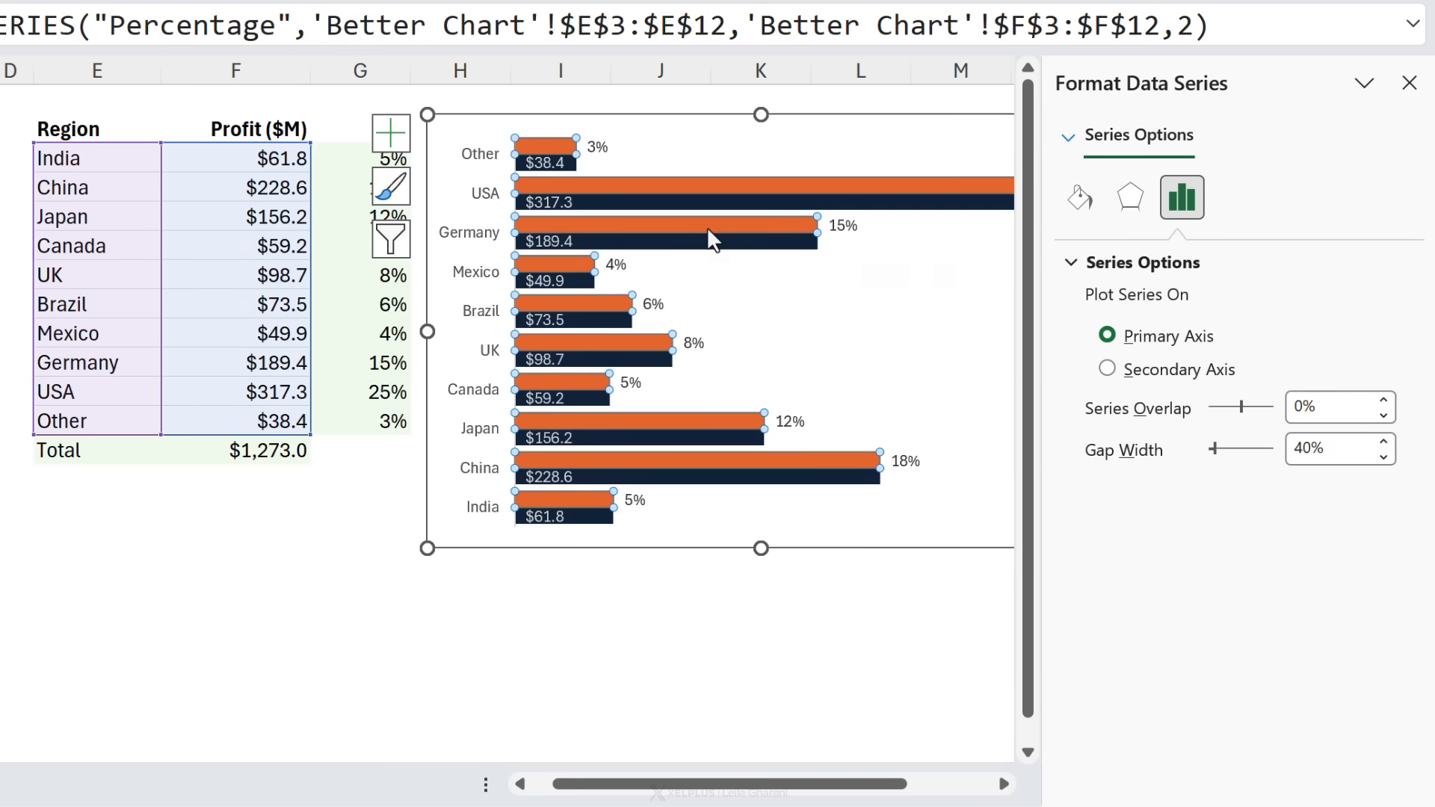
click(1320, 408)
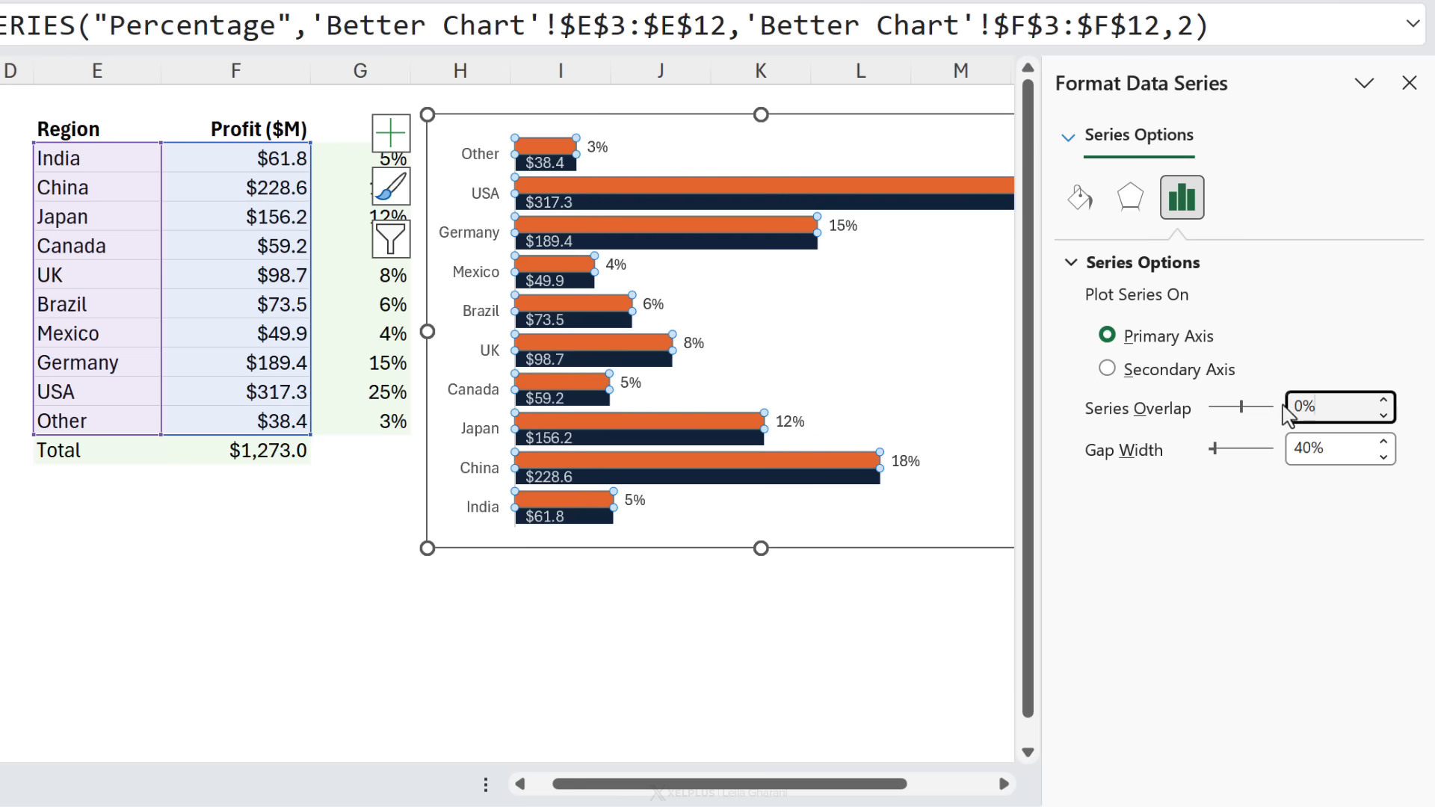
double_click(1289, 410)
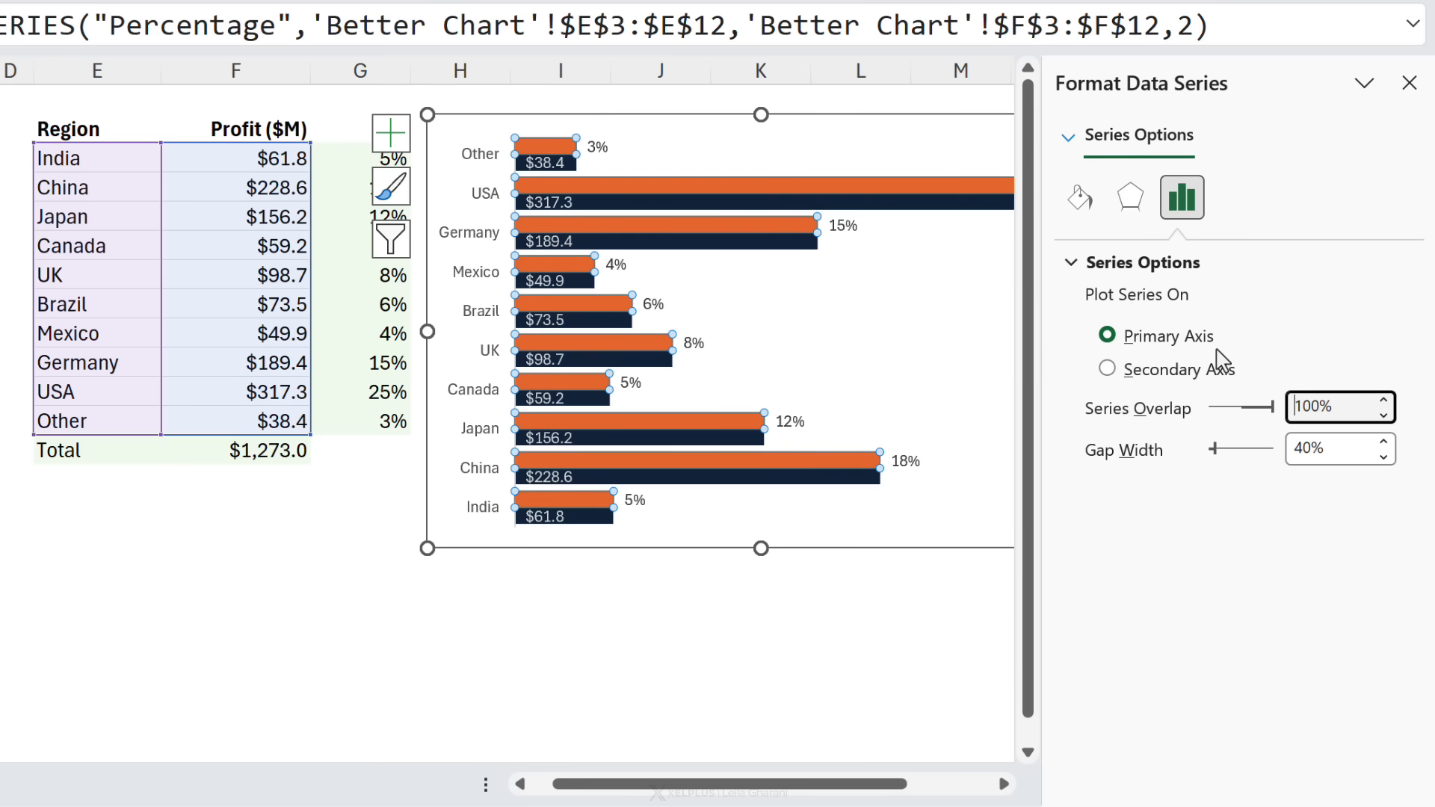
key(Return)
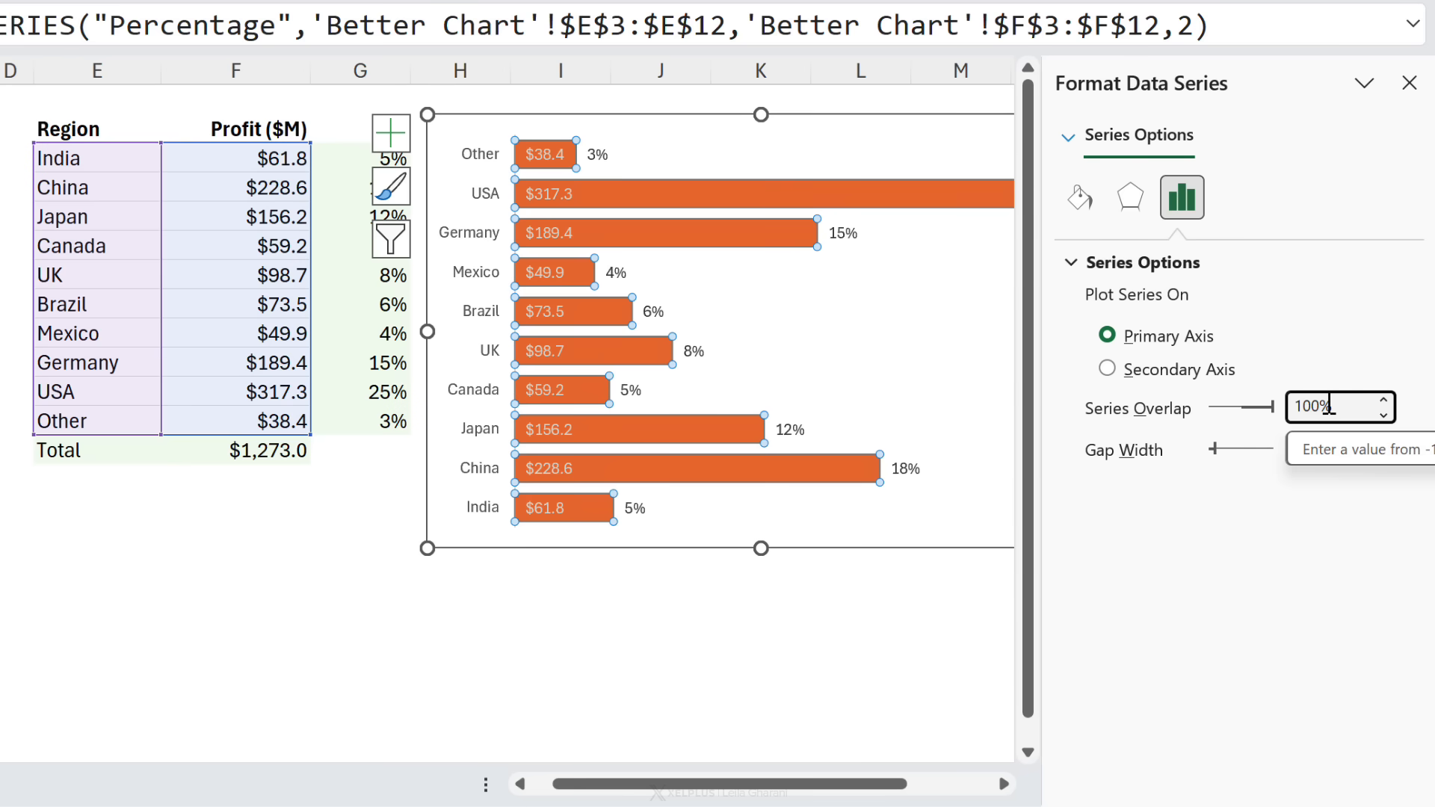
Step: Give the Percentage series no fill and no border line, then close the formatting pane
click(1086, 203)
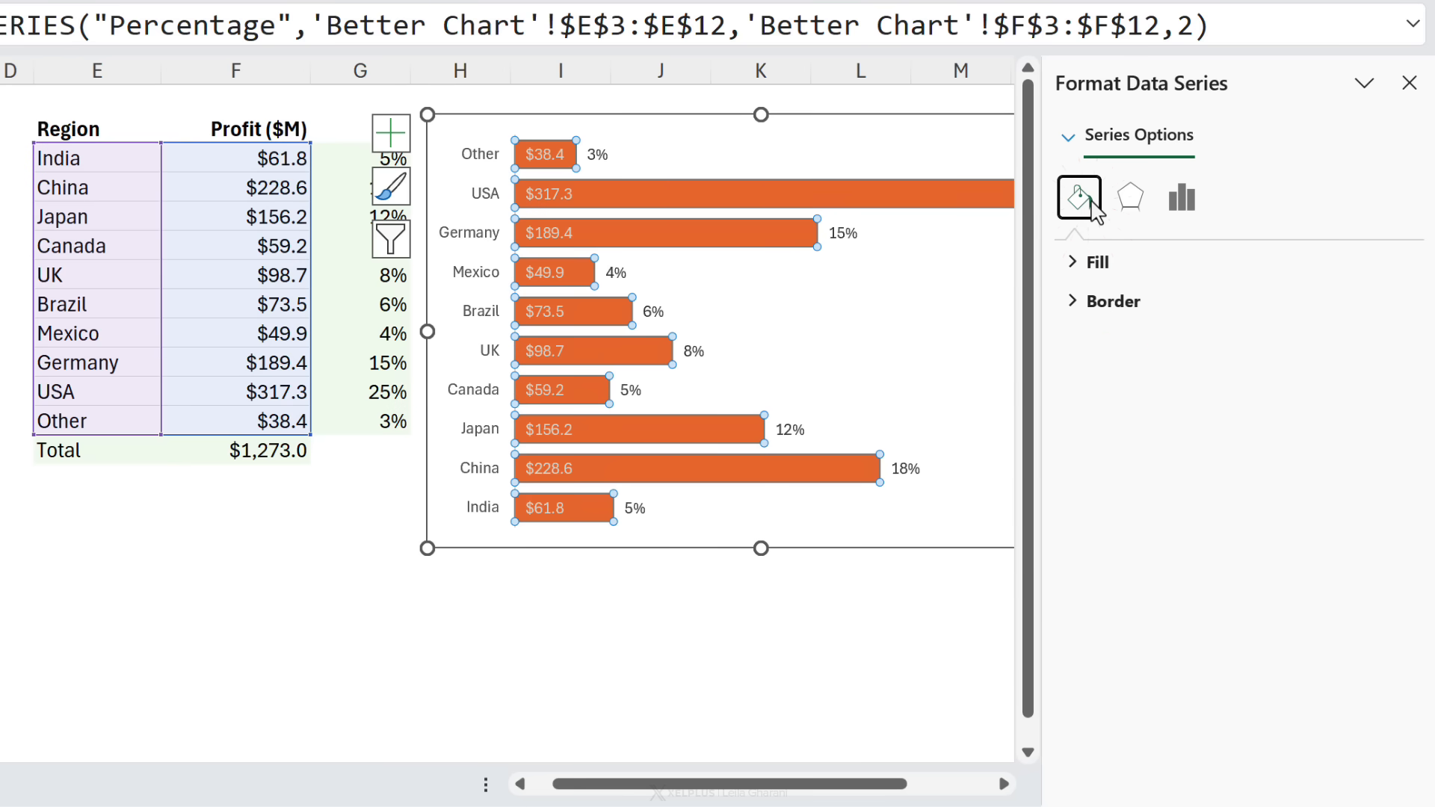
click(1076, 263)
click(1093, 305)
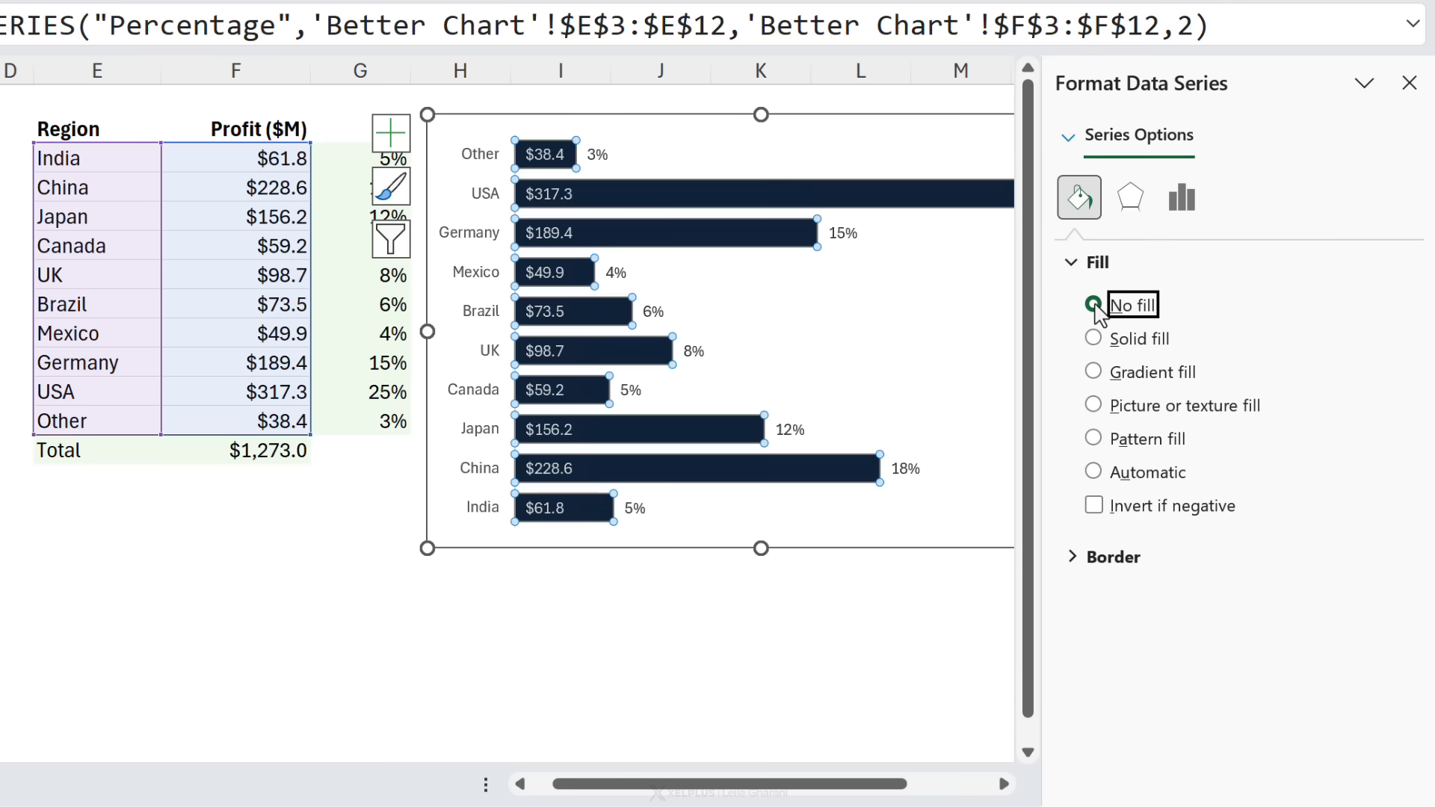
click(1077, 557)
click(1093, 599)
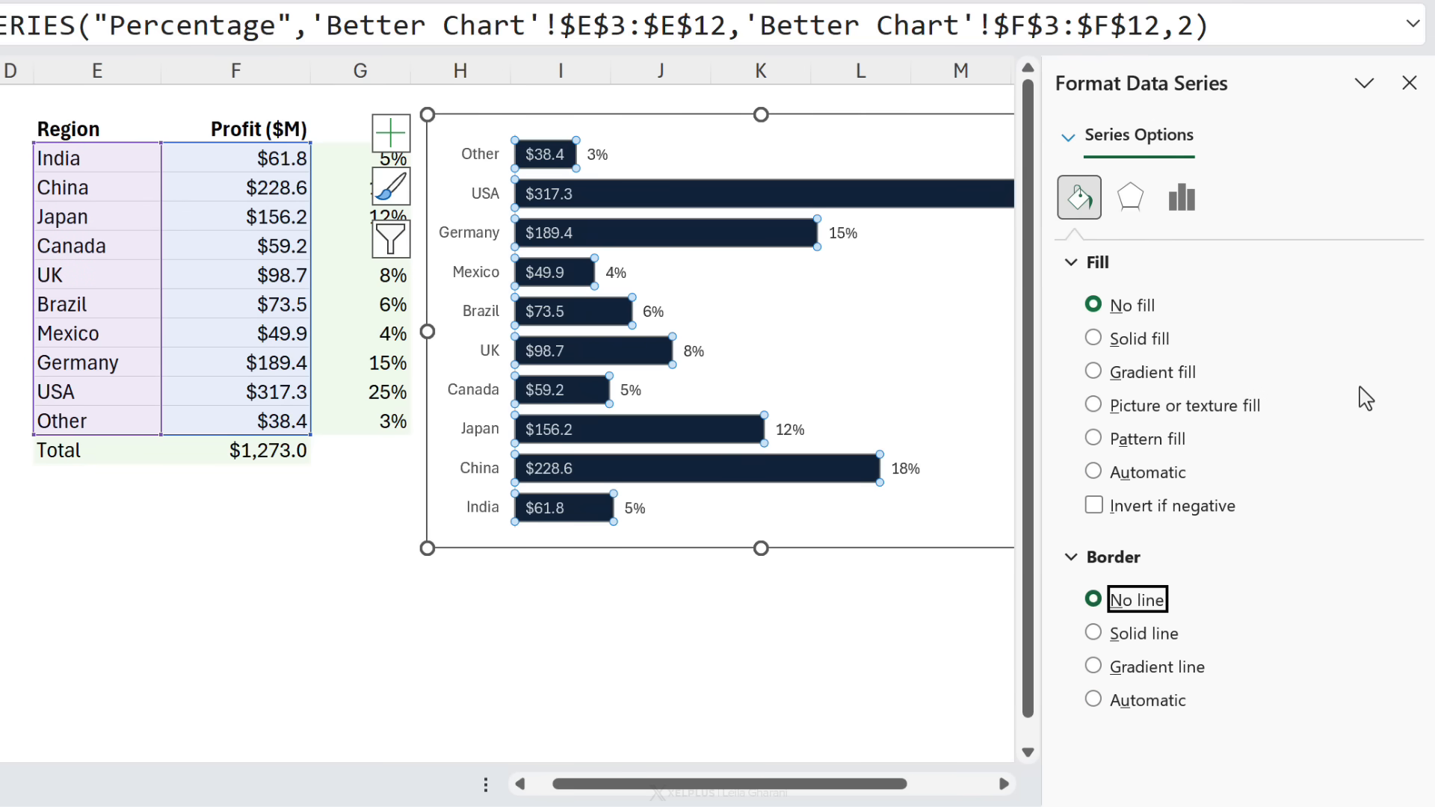
click(1409, 82)
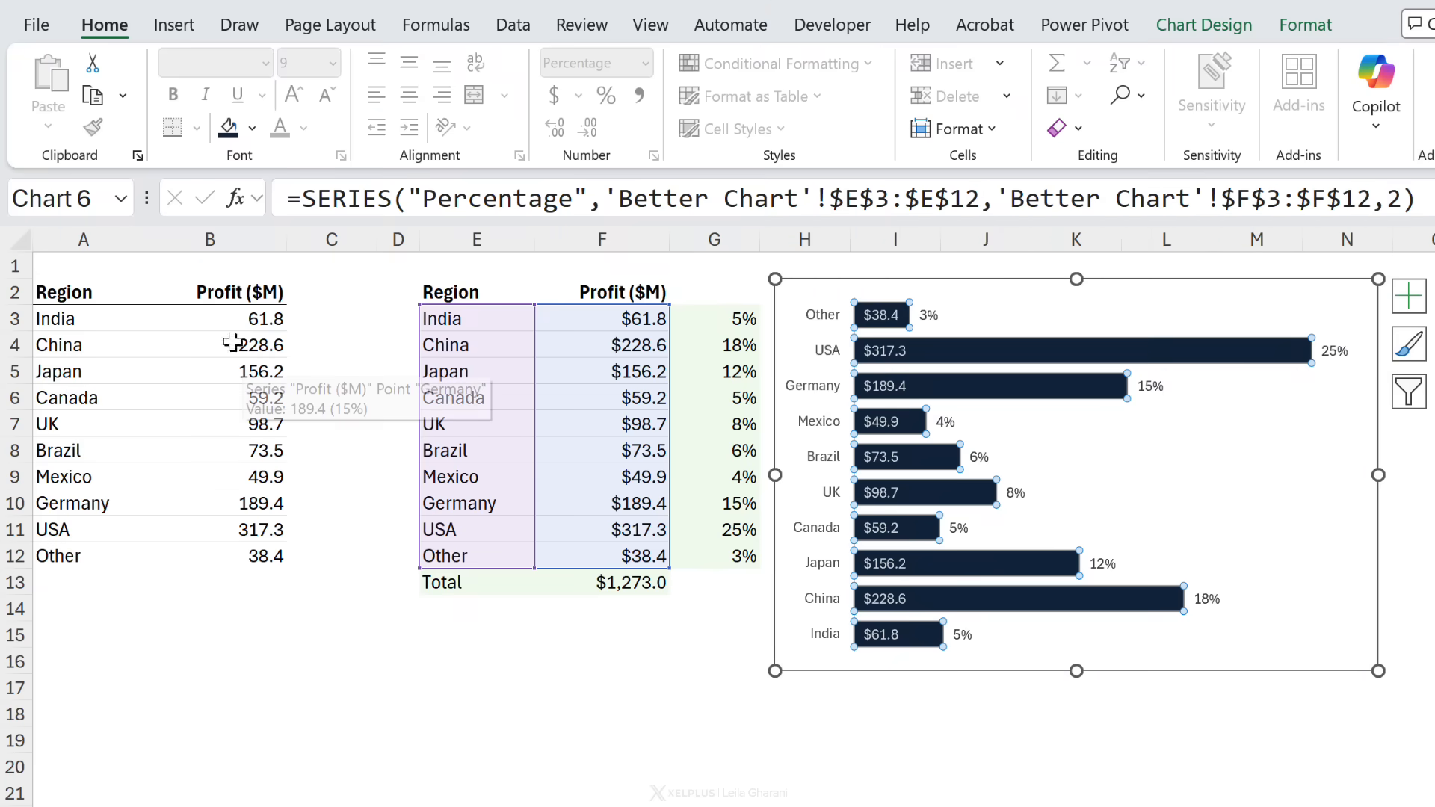
Step: Sort the source region data by profit from smallest to largest
click(258, 345)
click(225, 329)
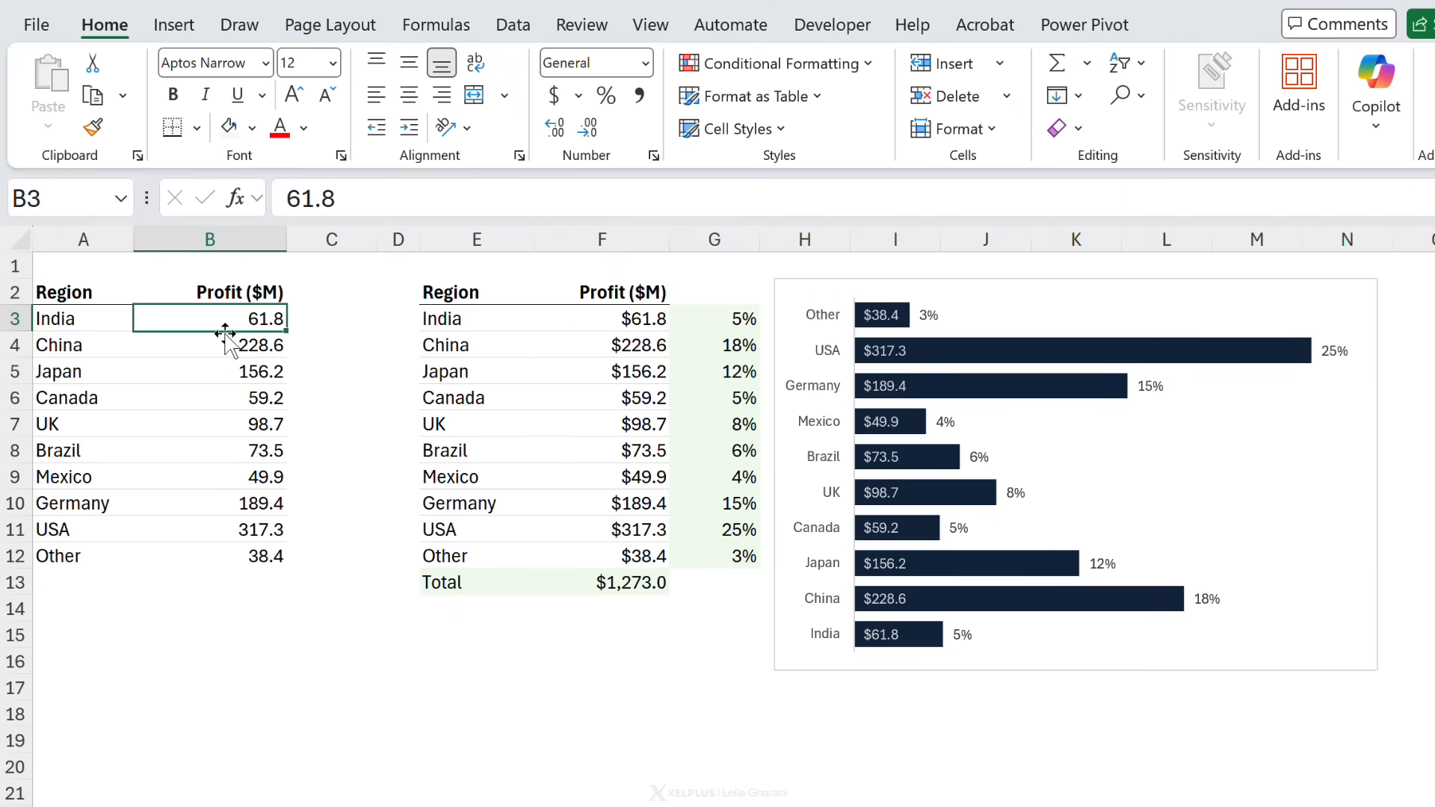
right_click(212, 320)
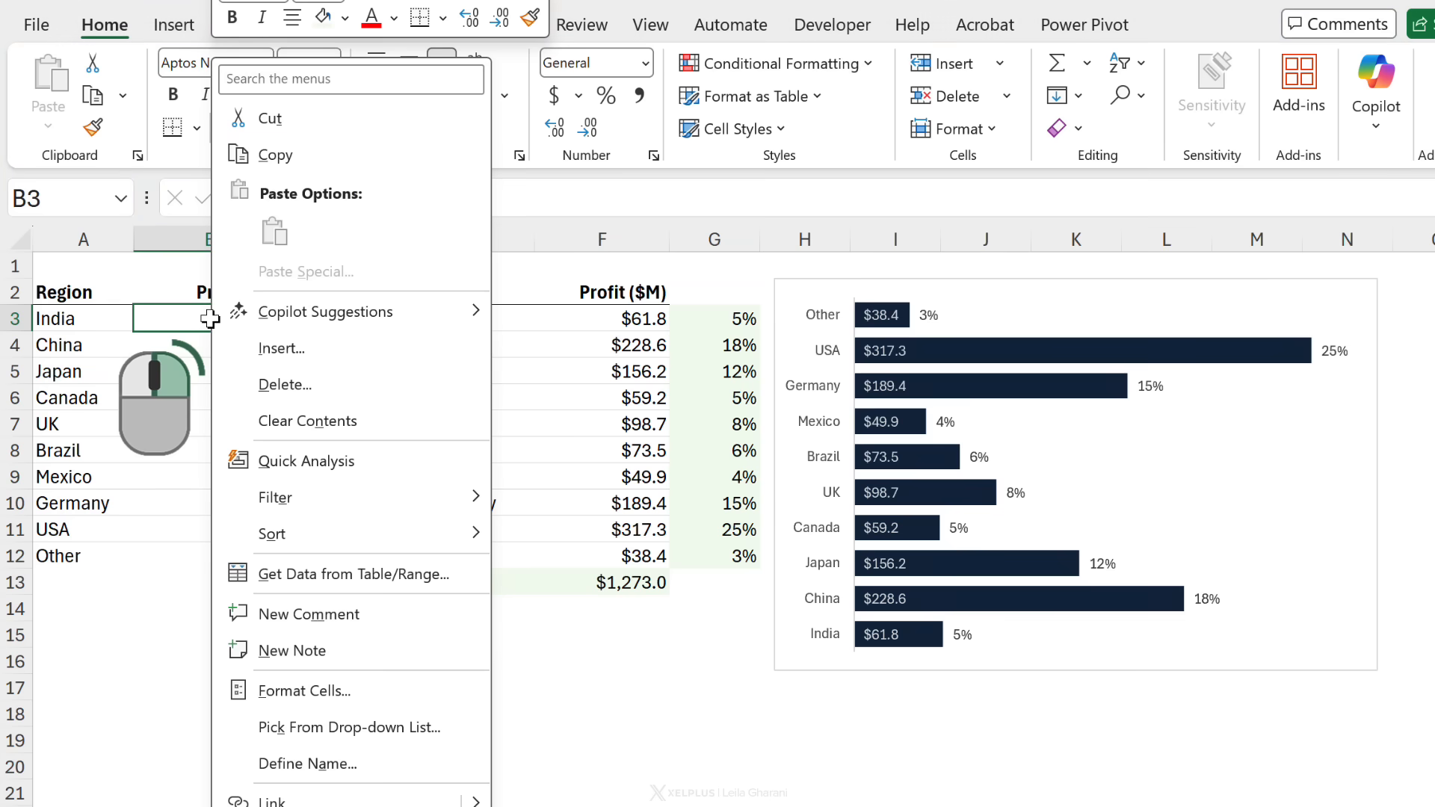
mouse_move(332, 534)
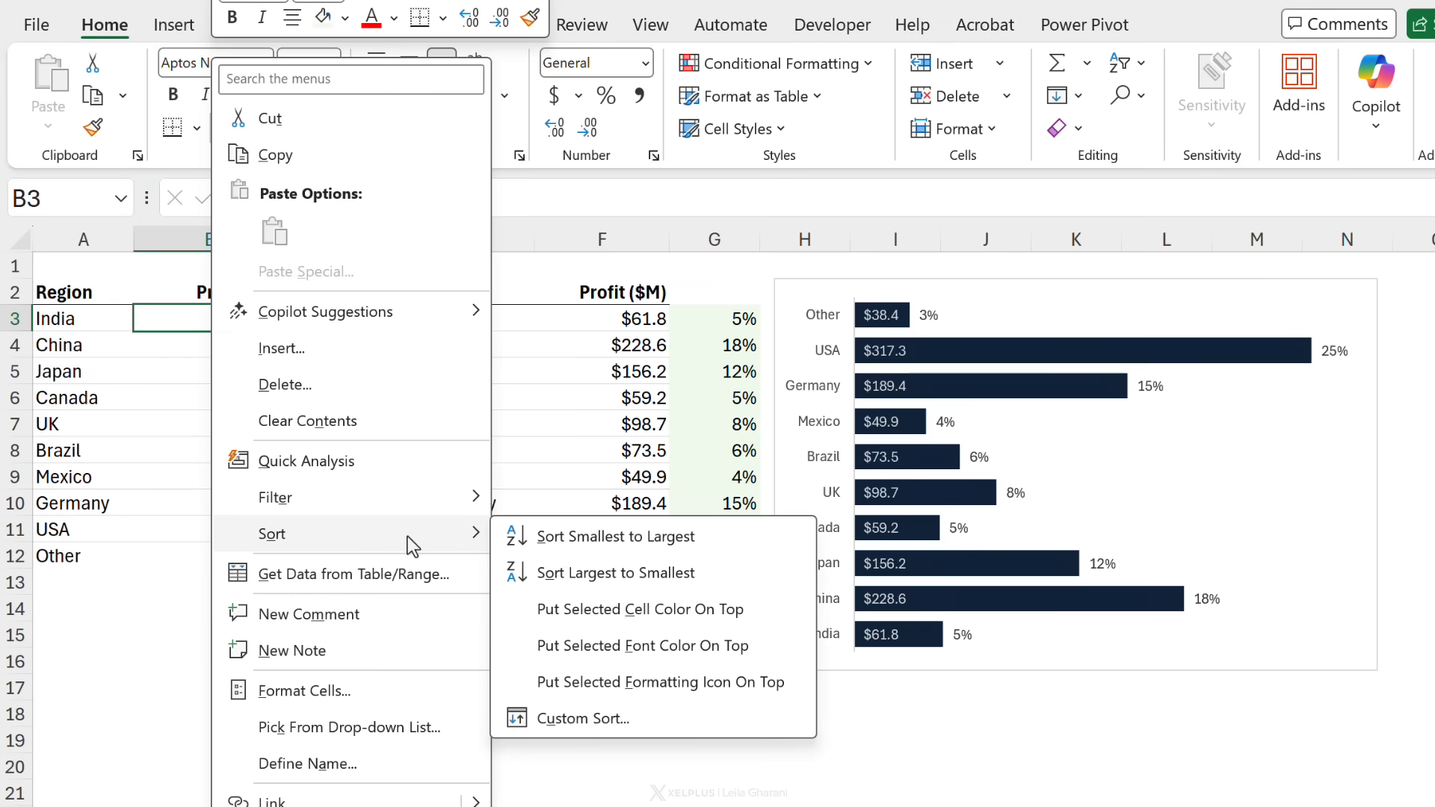
click(568, 445)
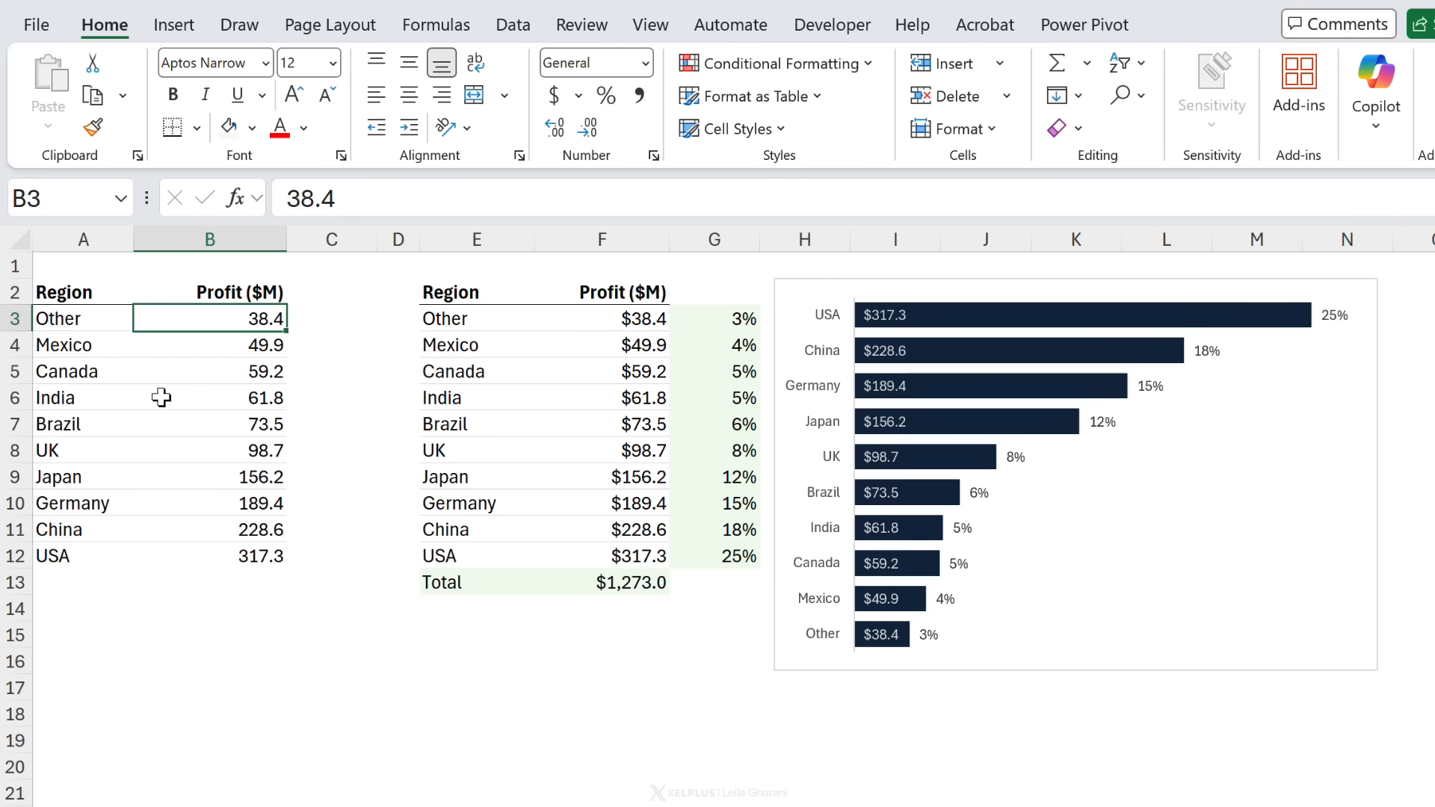
Step: Check the linked region formula in E3 and undo the source data sort
right_click(211, 320)
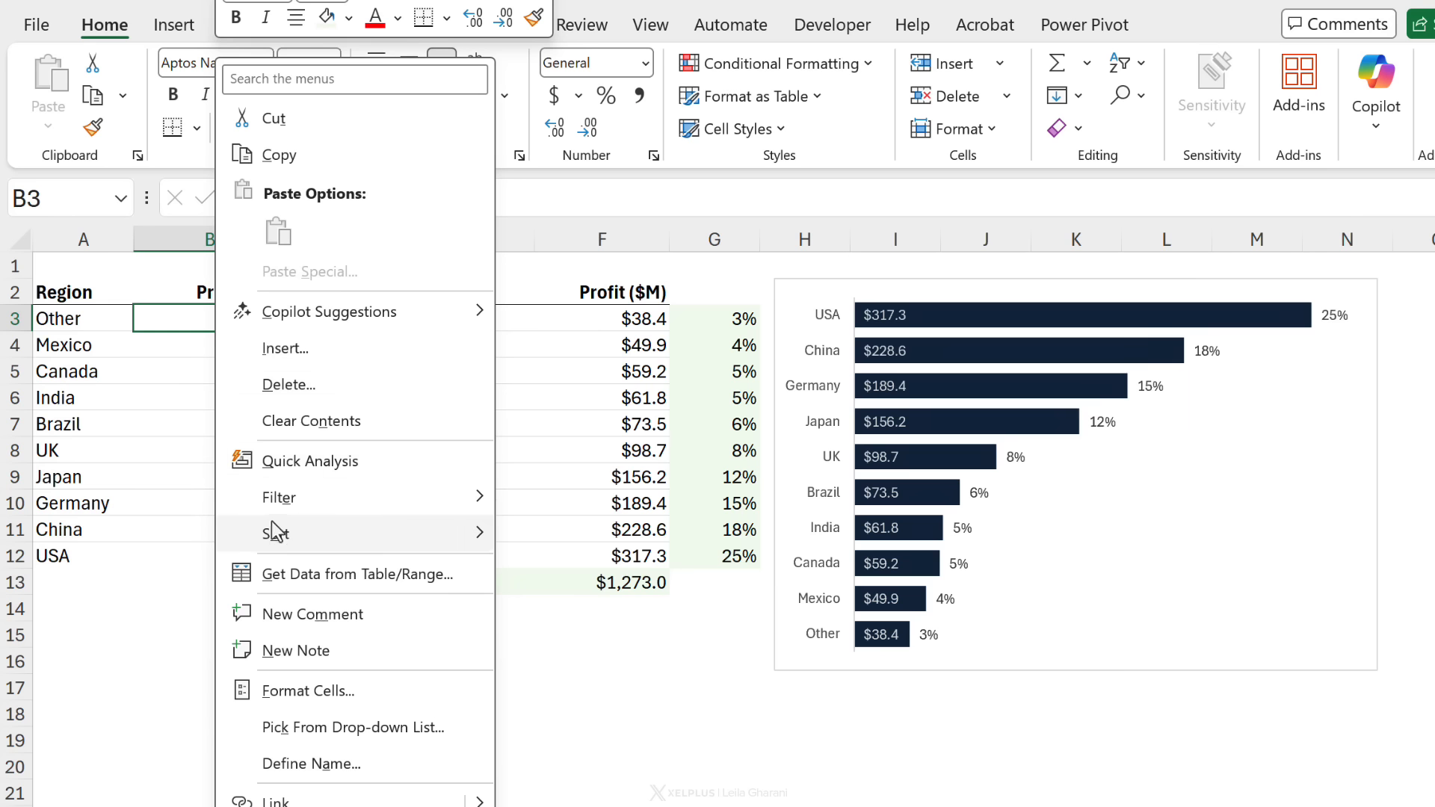
click(163, 323)
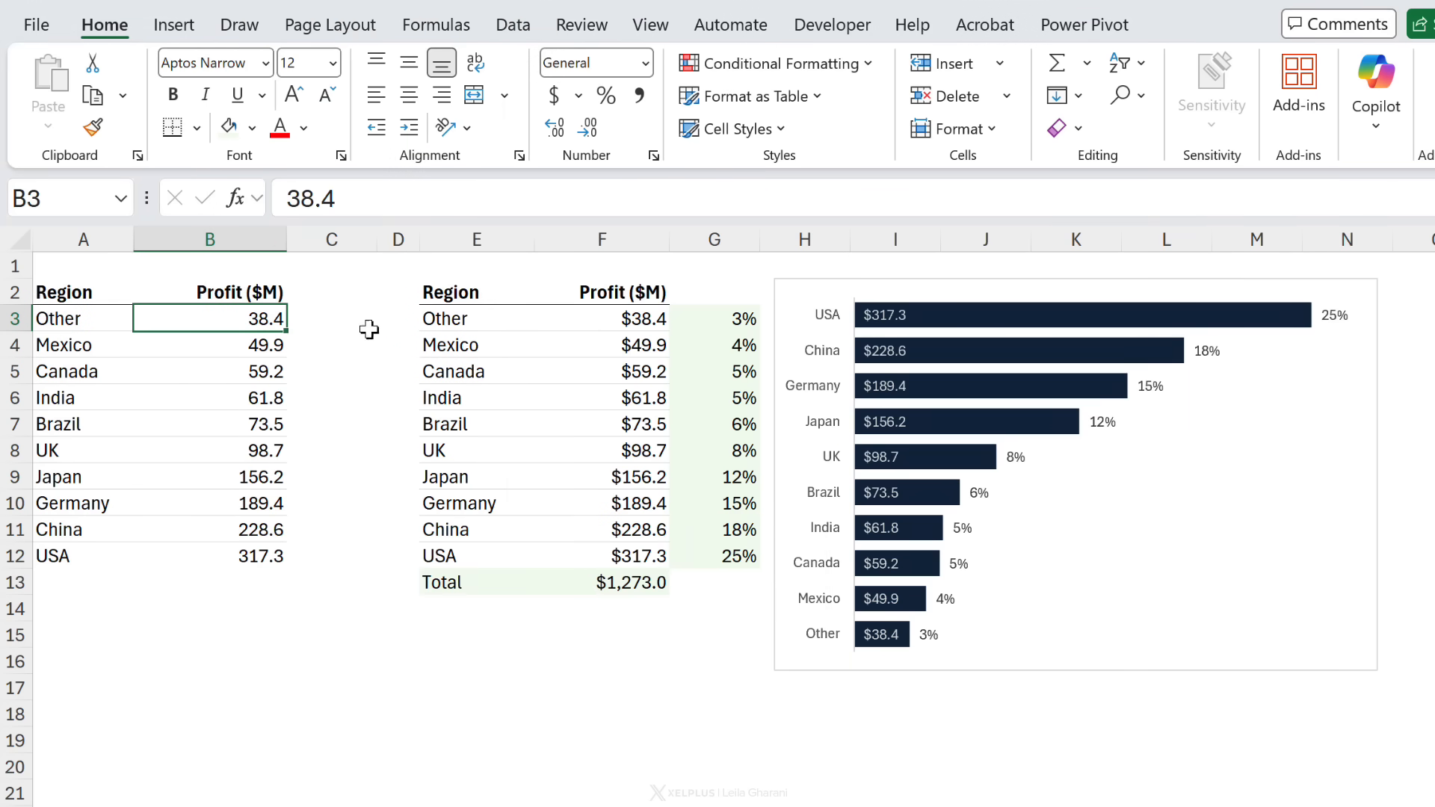
click(458, 318)
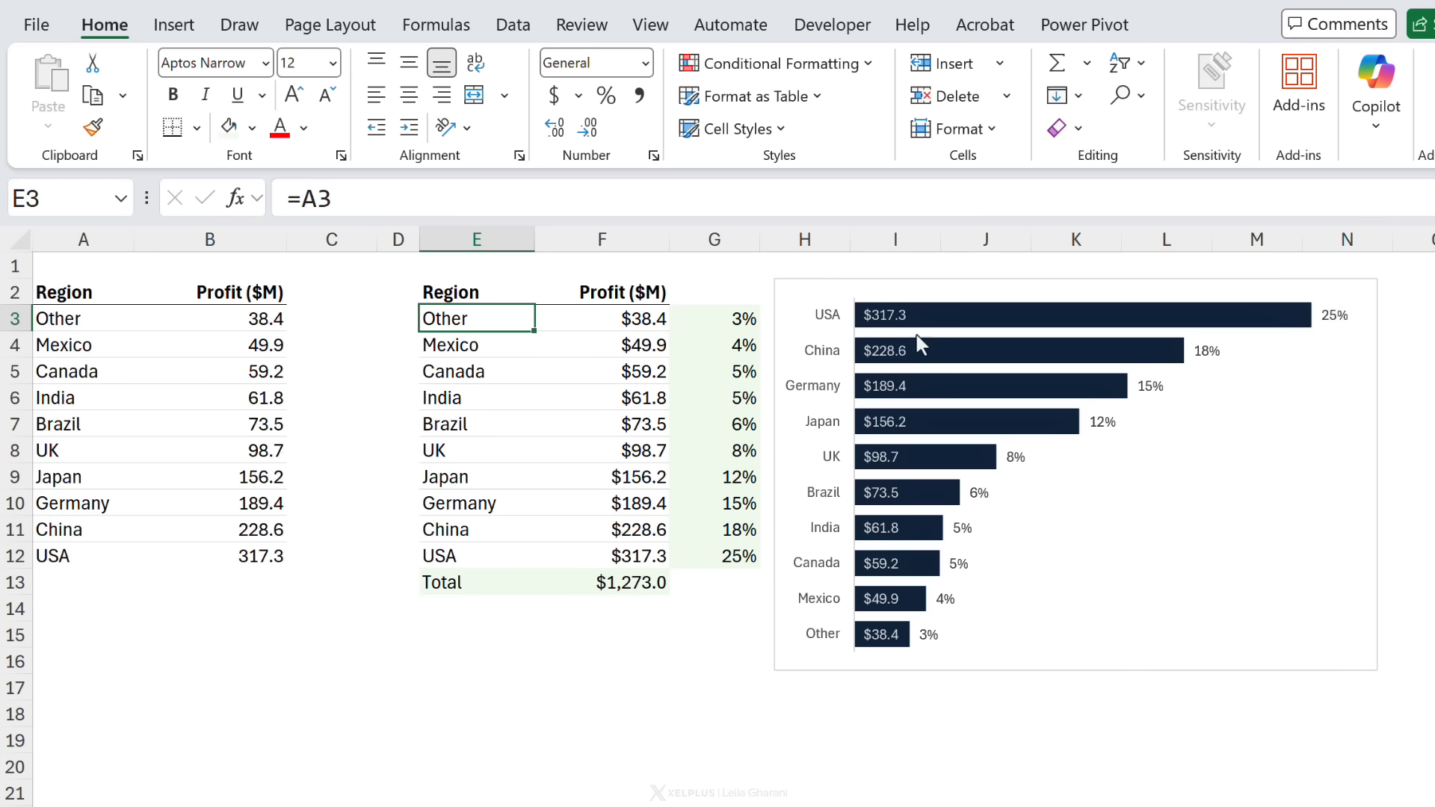
click(186, 314)
key(ctrl+z)
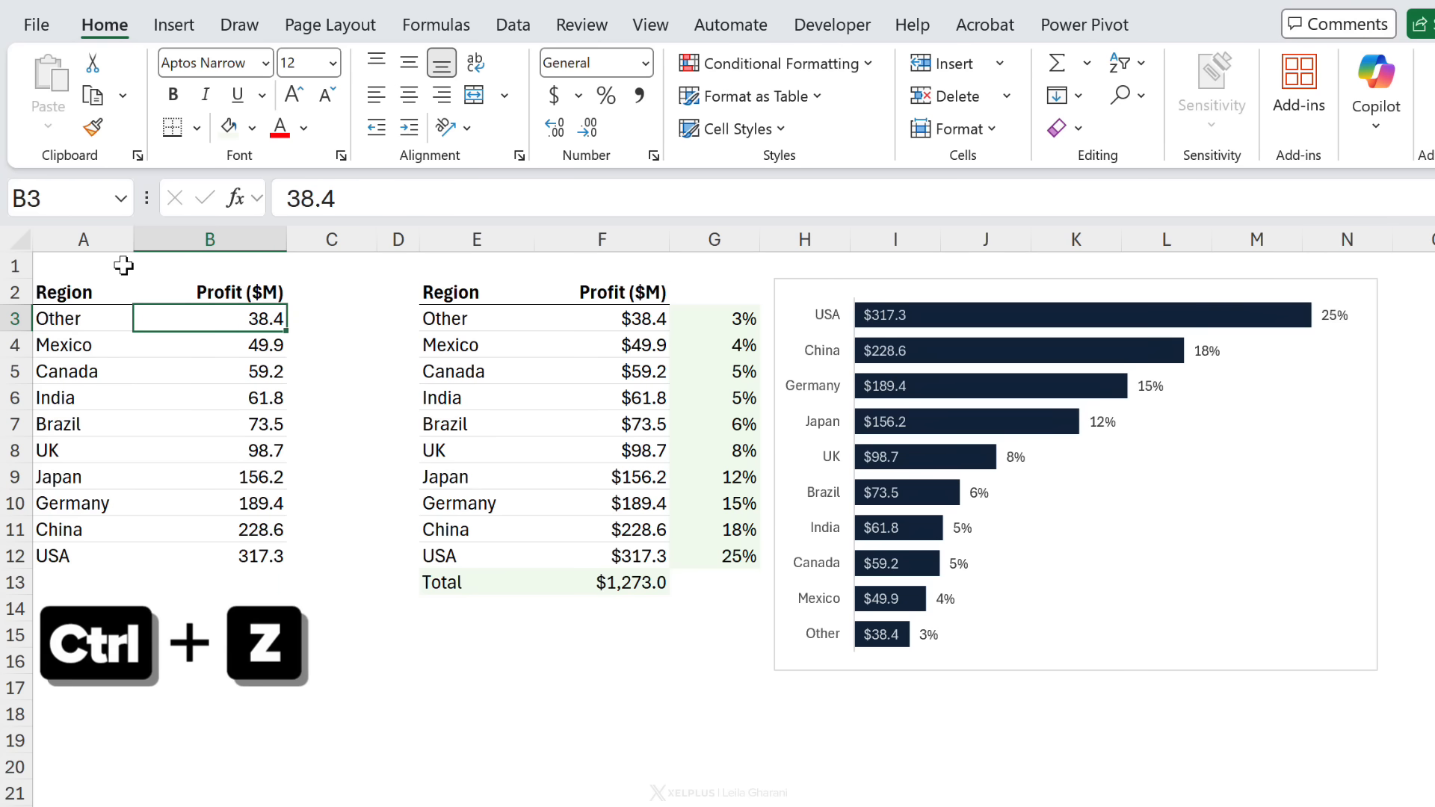
Step: Clear the linked region and profit values in E3:F12
click(234, 319)
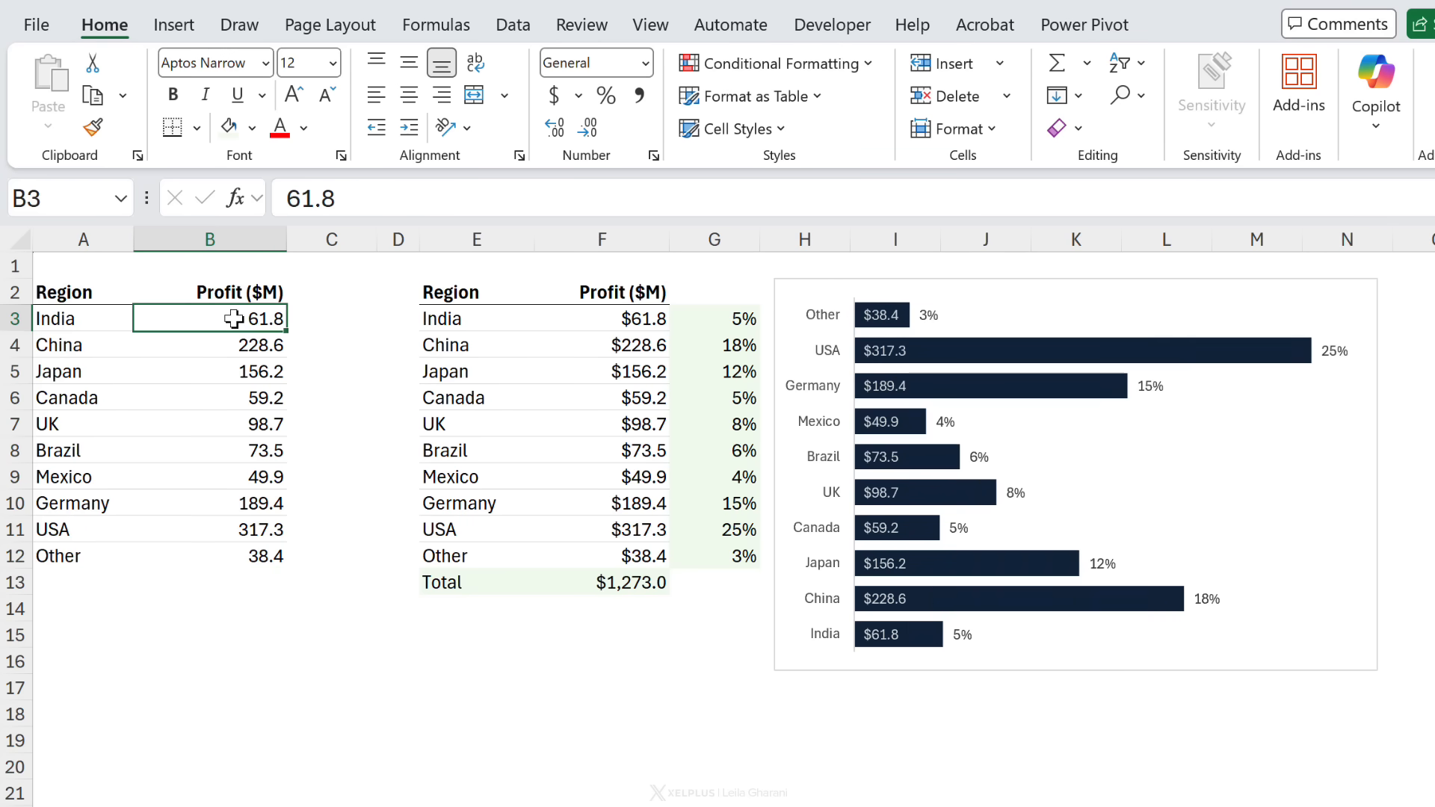
drag(464, 323, 616, 553)
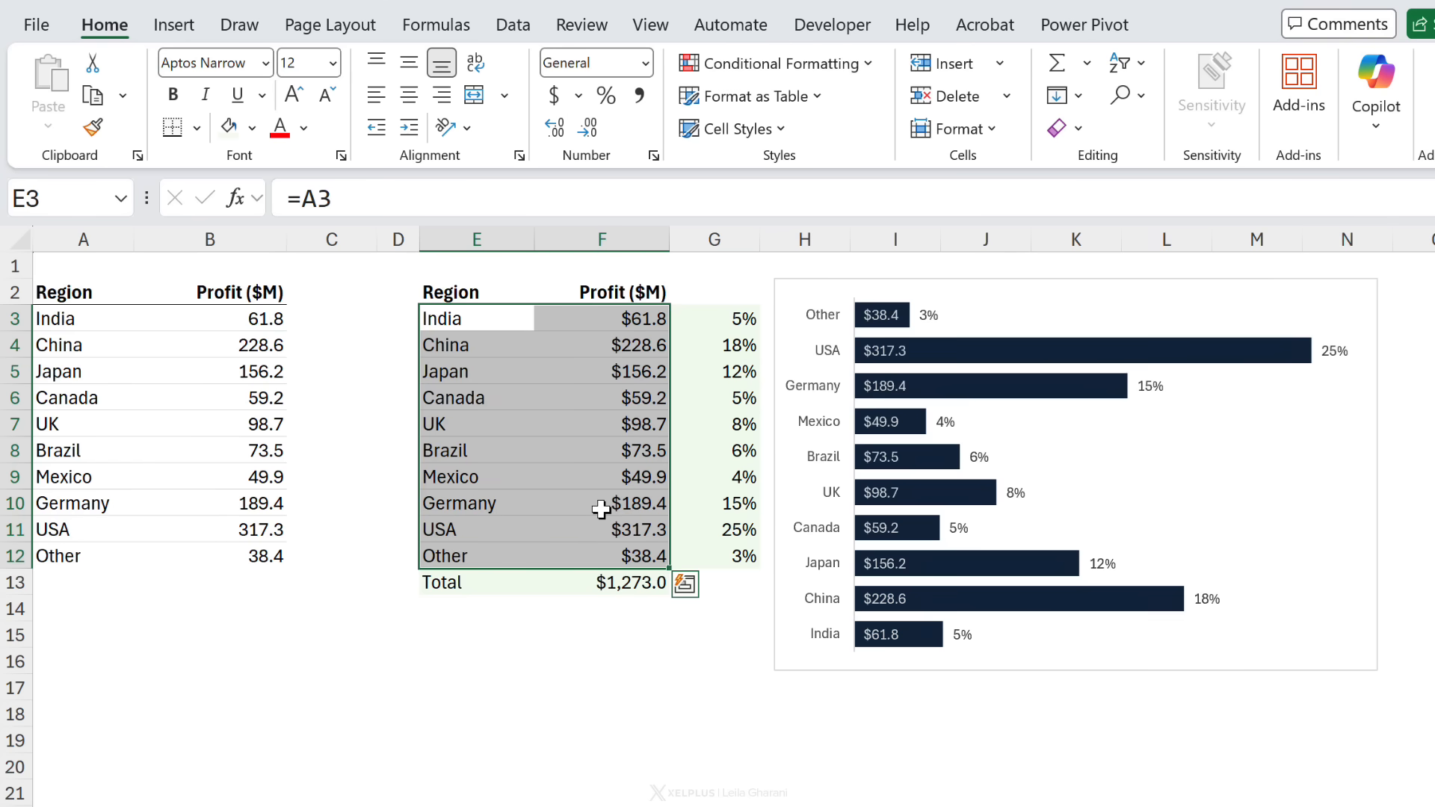
key(Delete)
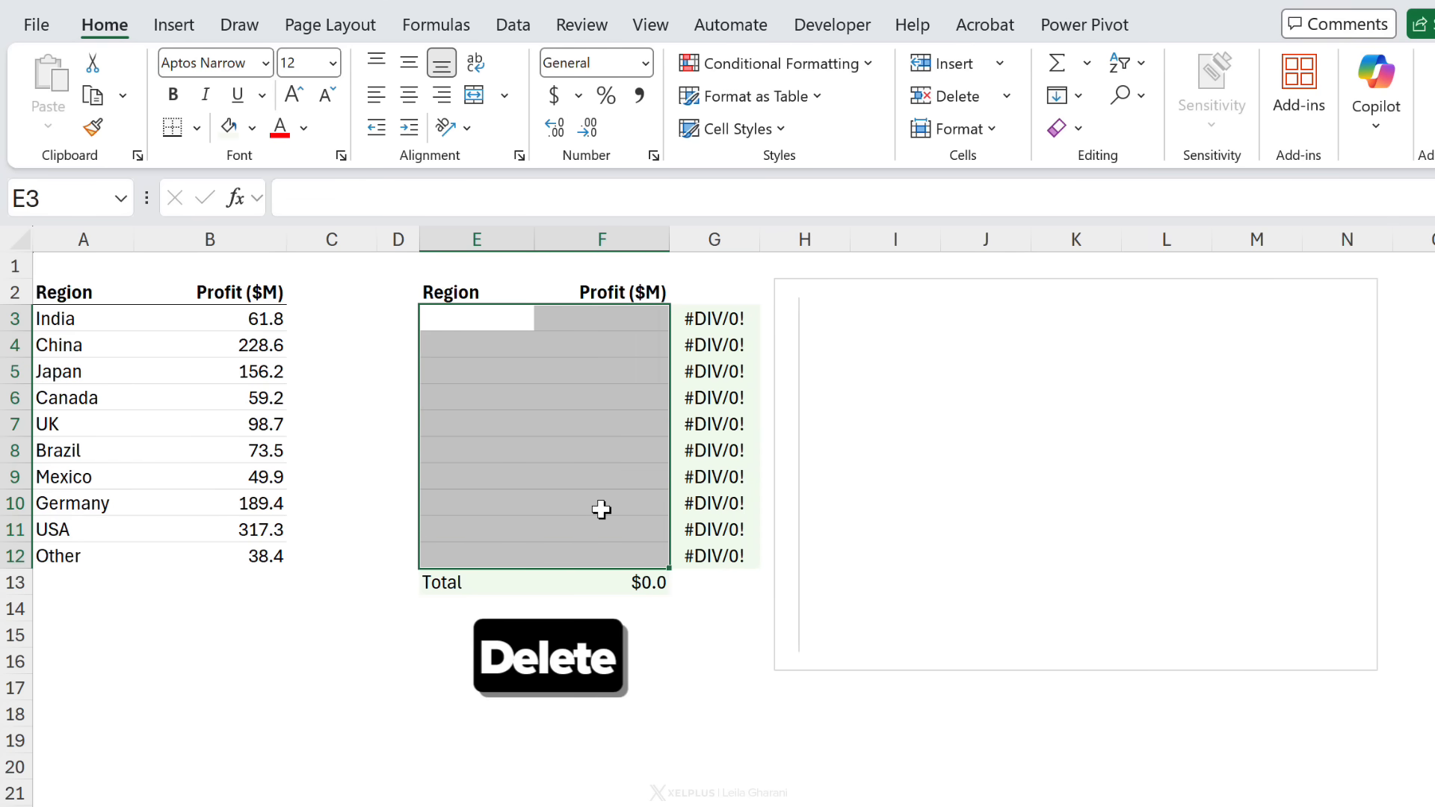
Step: Enter =SORT(A3:B12,2) in E3 to fill the chart data sorted by profit
click(481, 321)
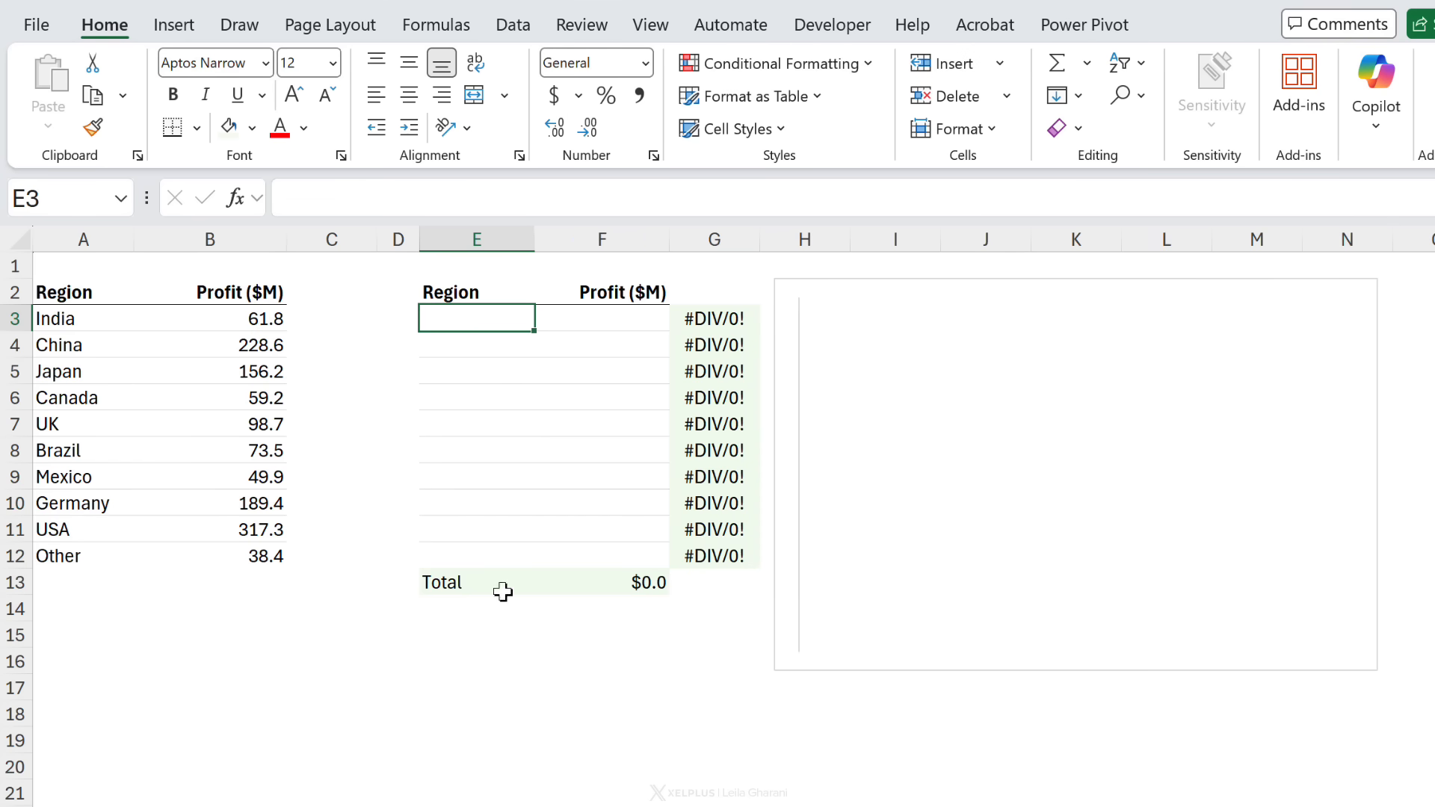
text(=)
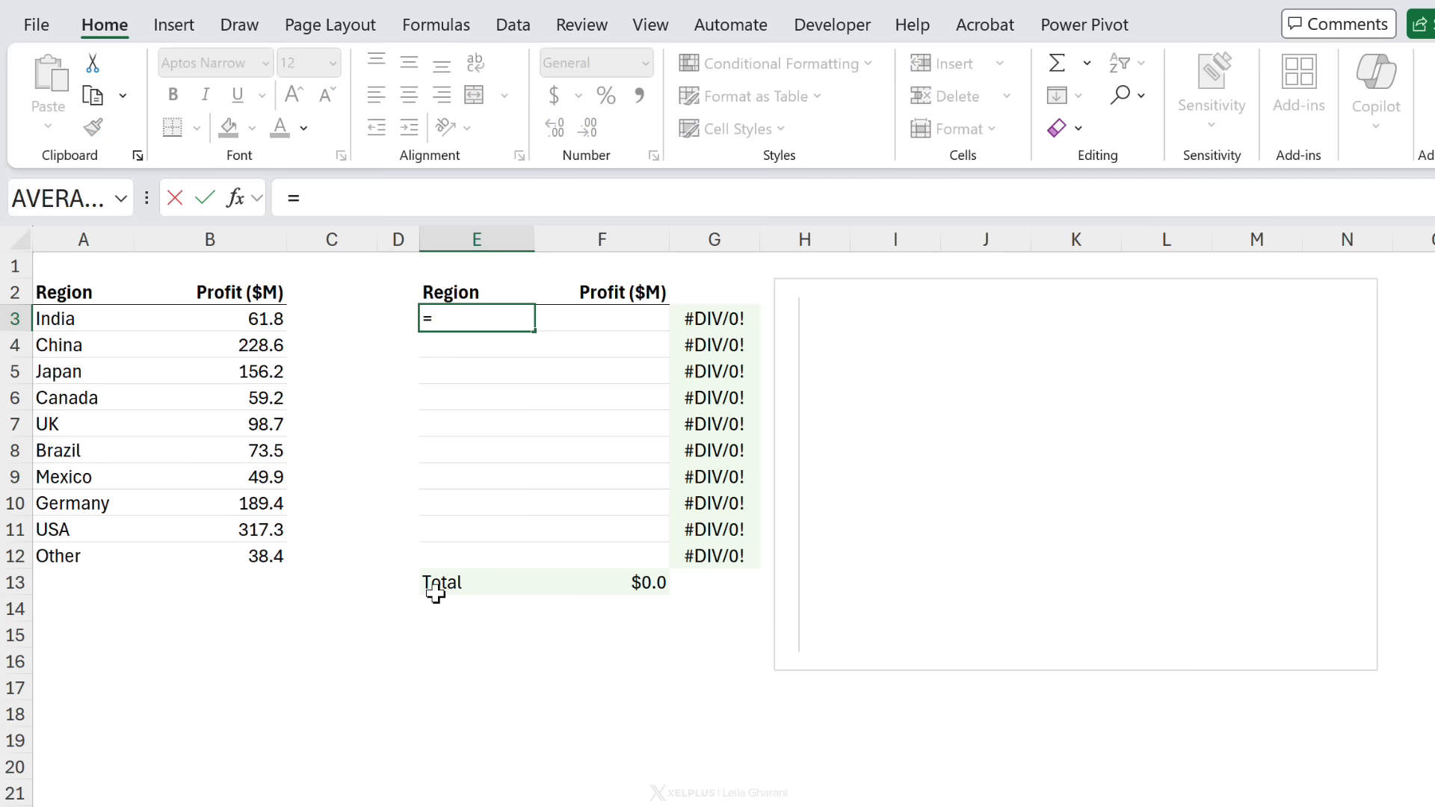
text(sort)
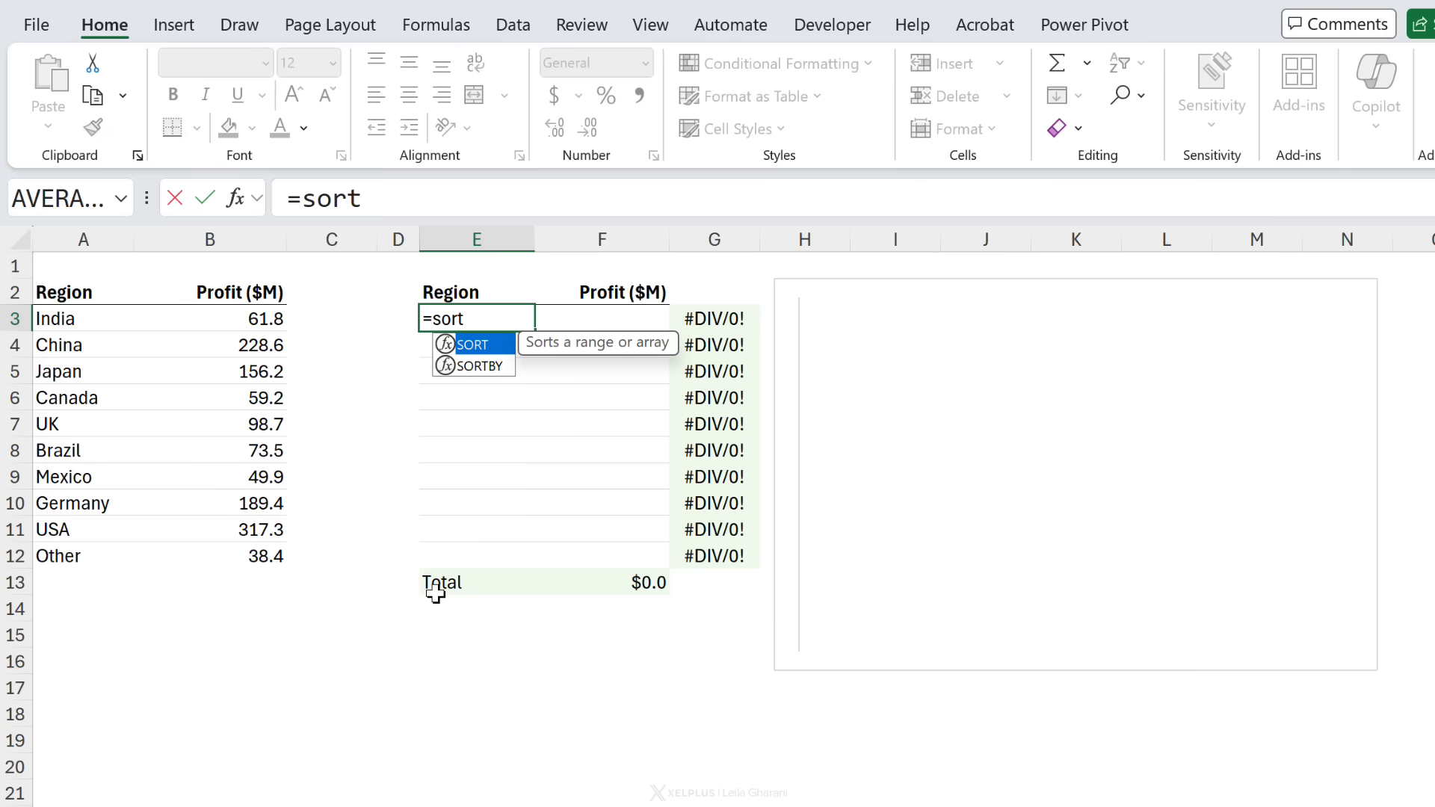
text(()
drag(82, 320, 222, 556)
text(,)
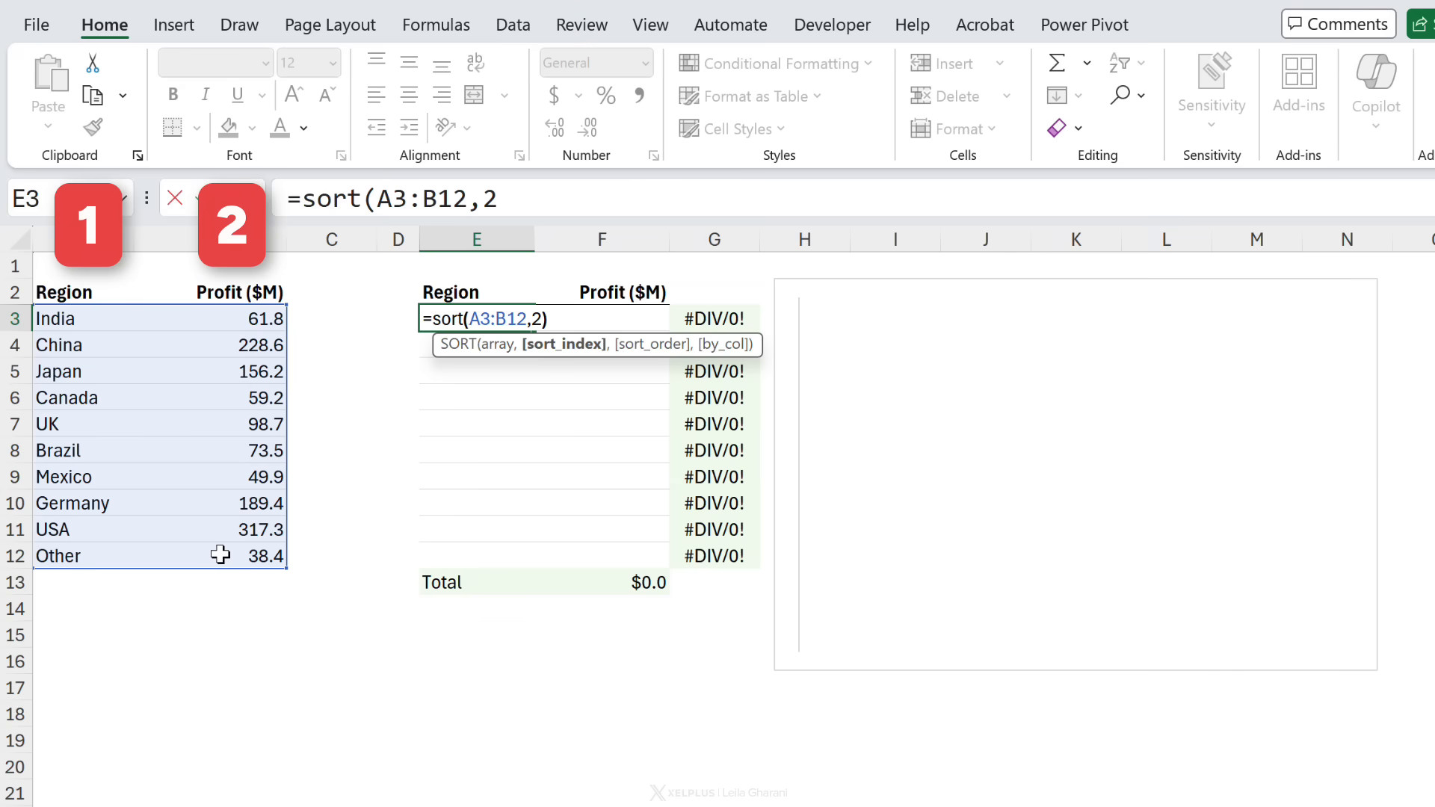
text(2))
key(Return)
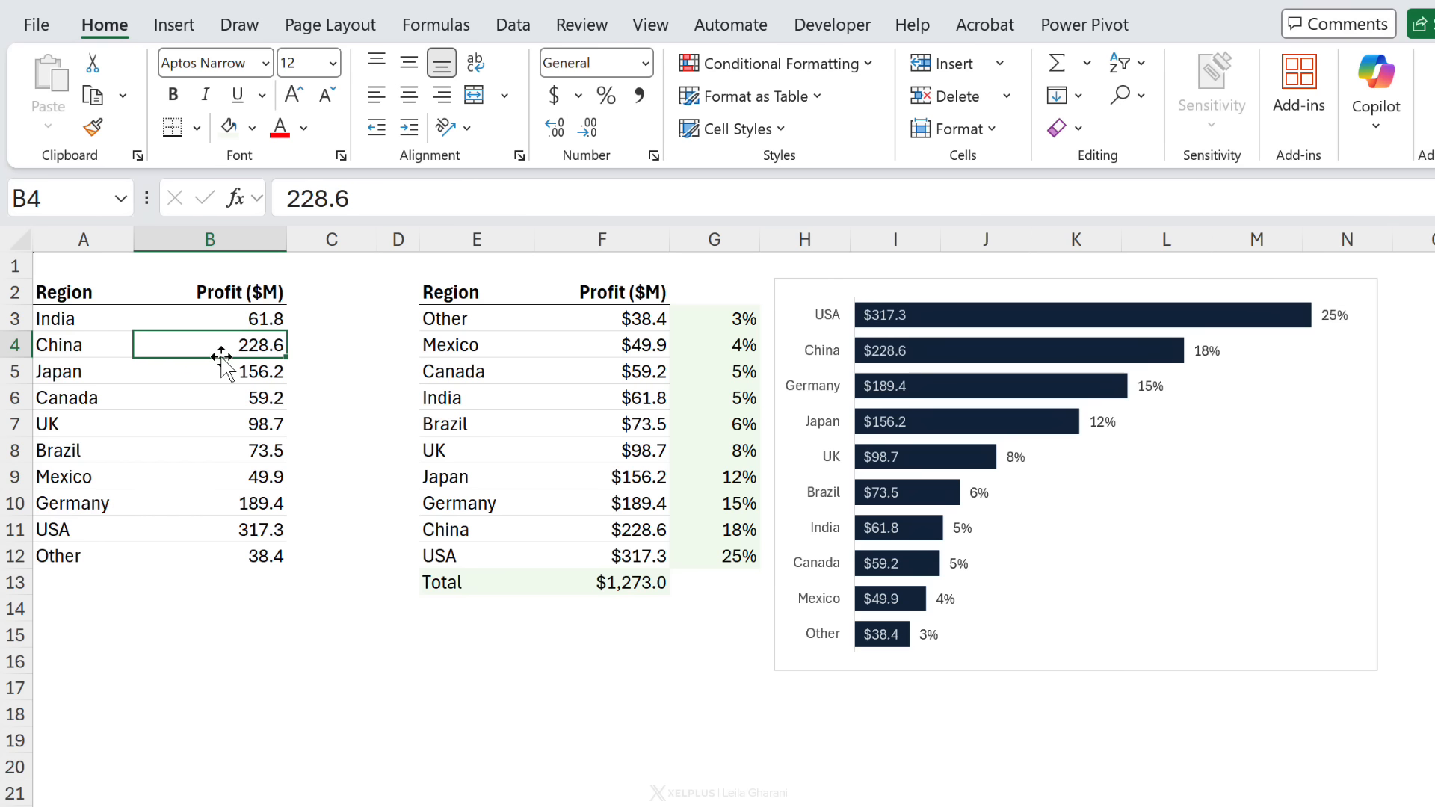
Step: Change China's profit in B4 to 128.6 to test the sorted chart
drag(299, 205, 286, 202)
text(1)
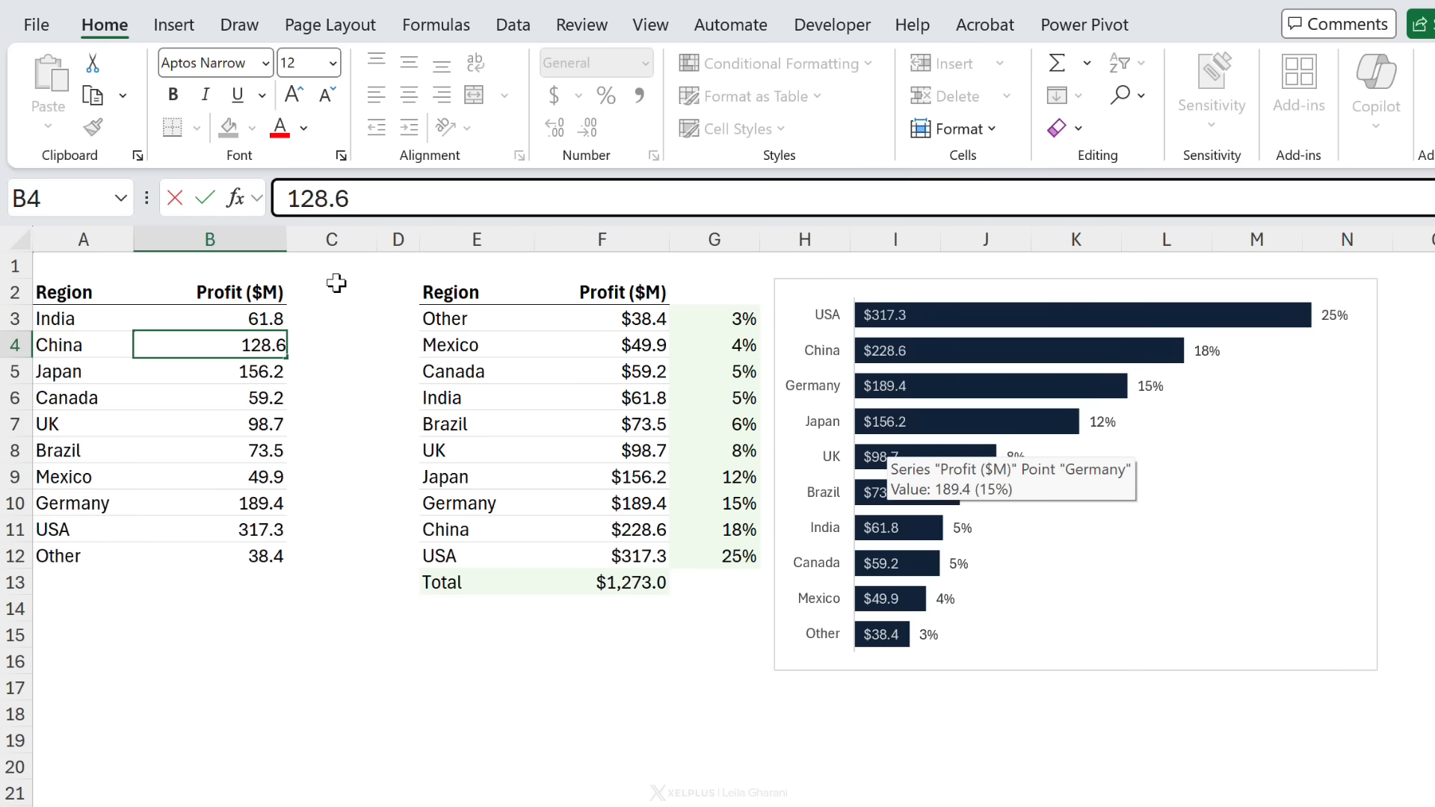
key(ctrl+Return)
key(Return)
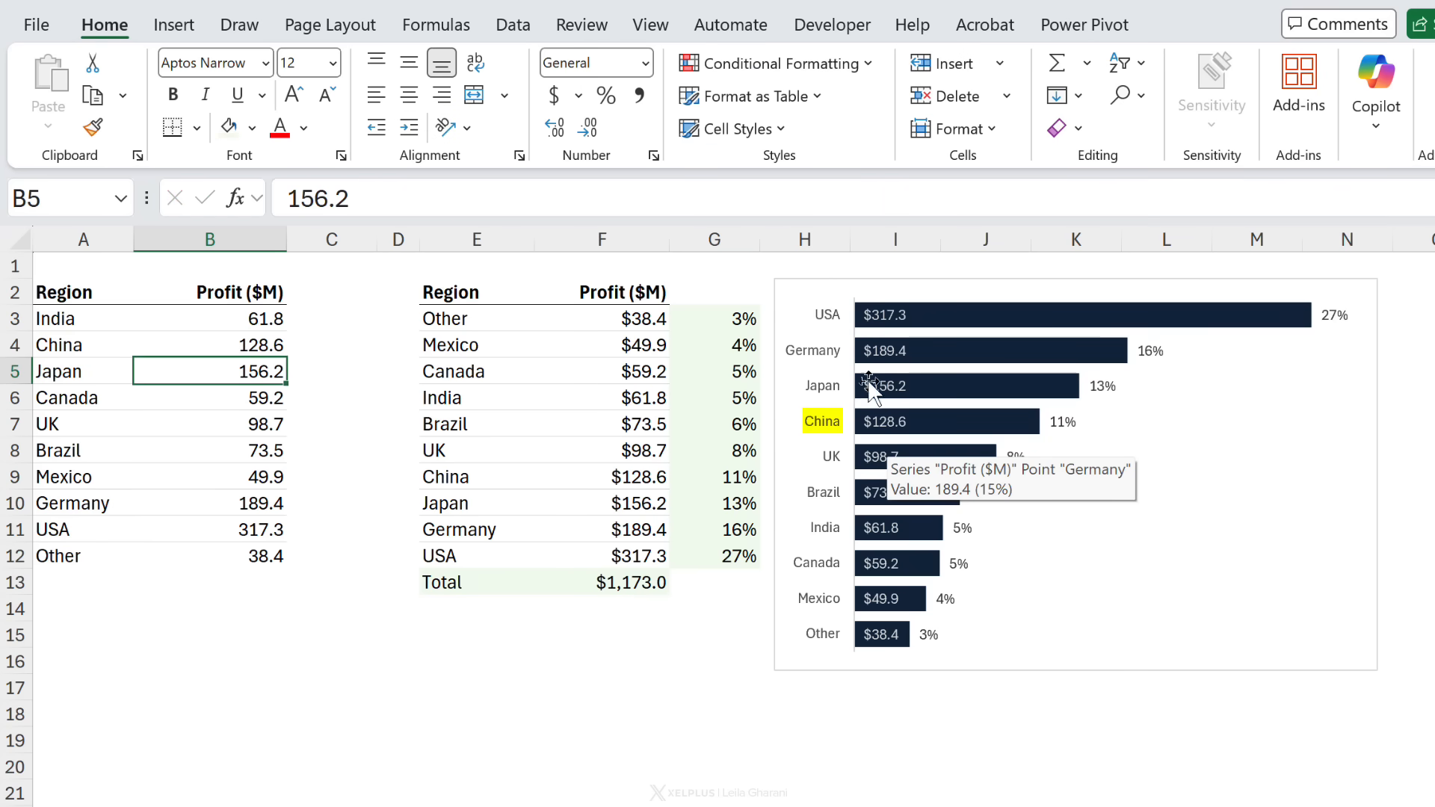
Step: Undo the change to China's profit
click(1190, 506)
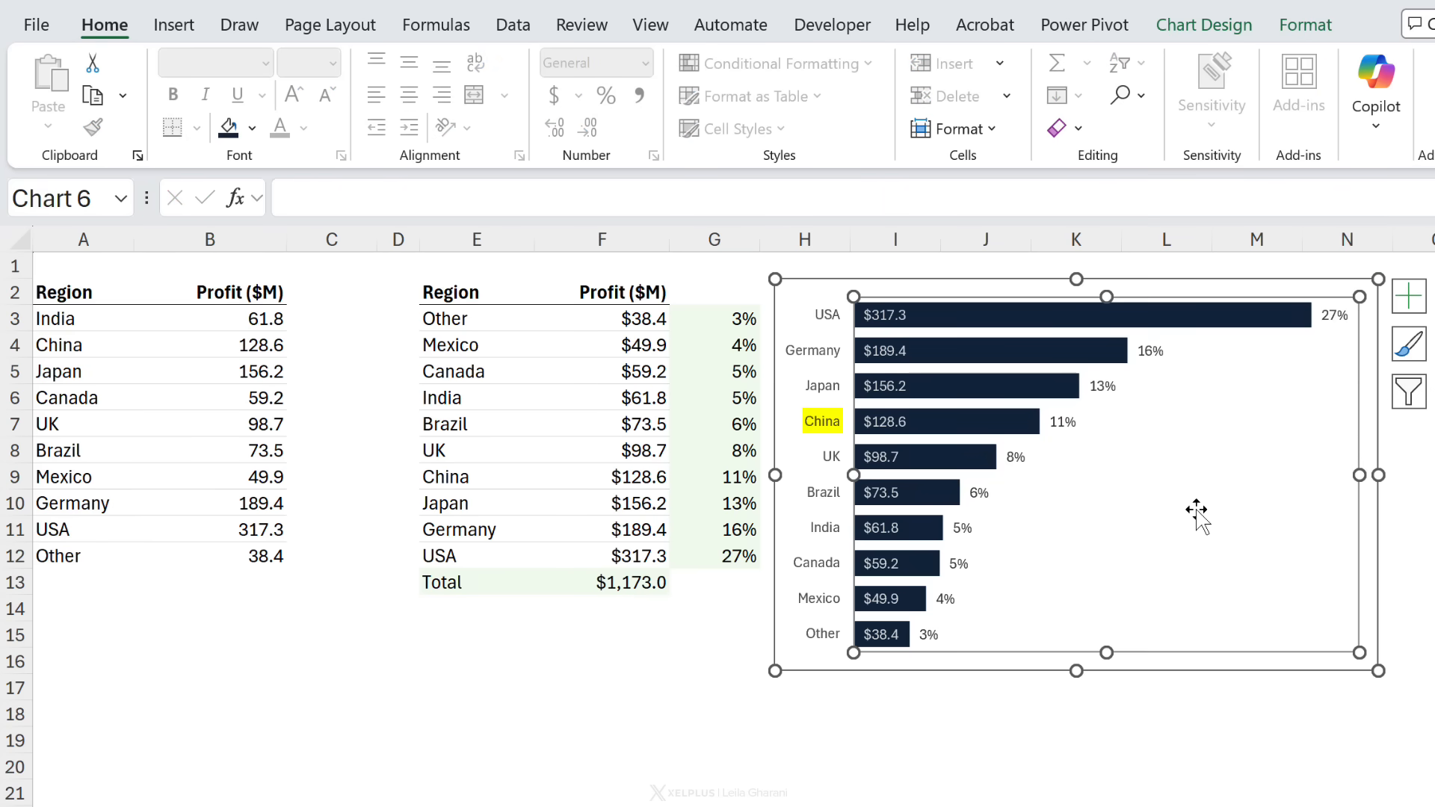
click(1137, 670)
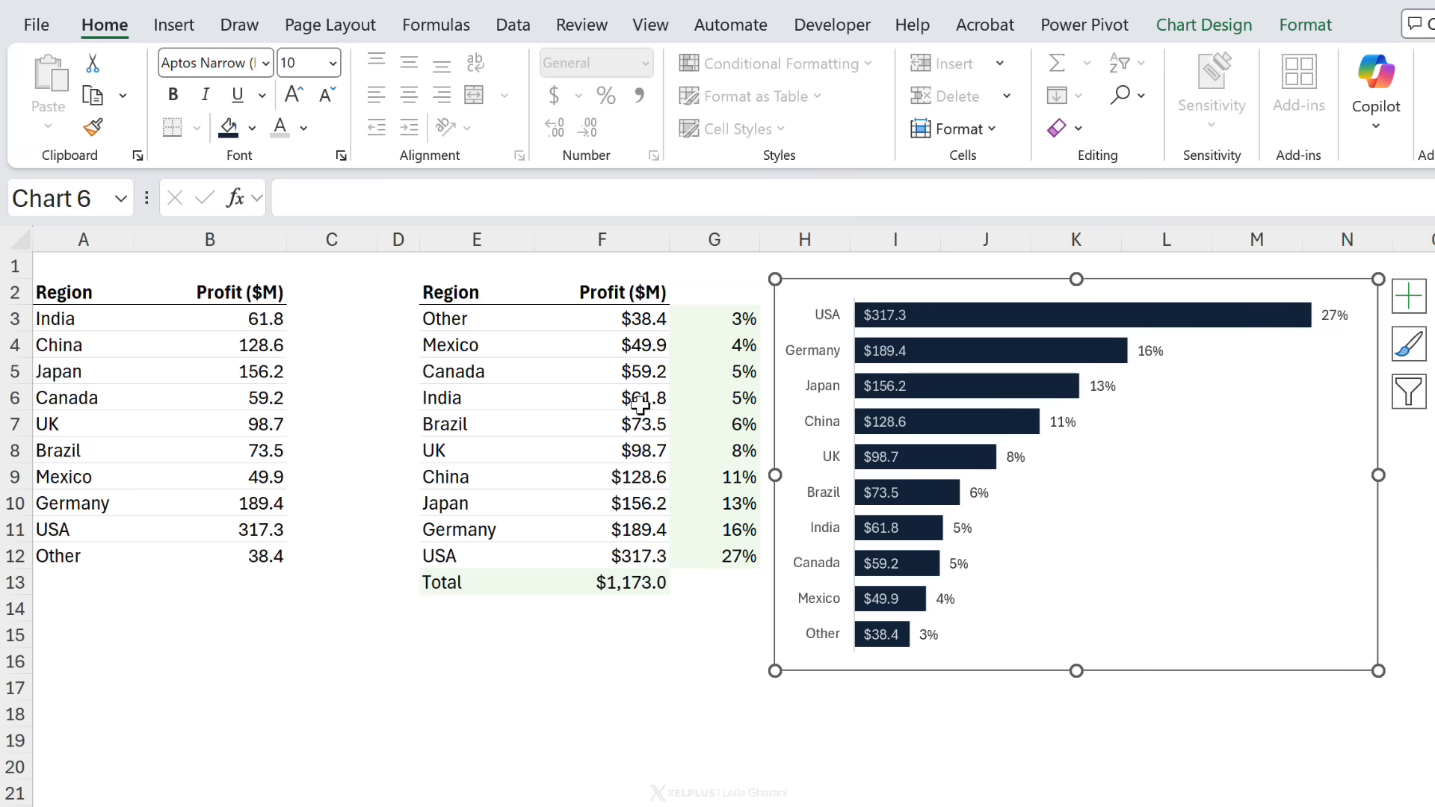
click(487, 320)
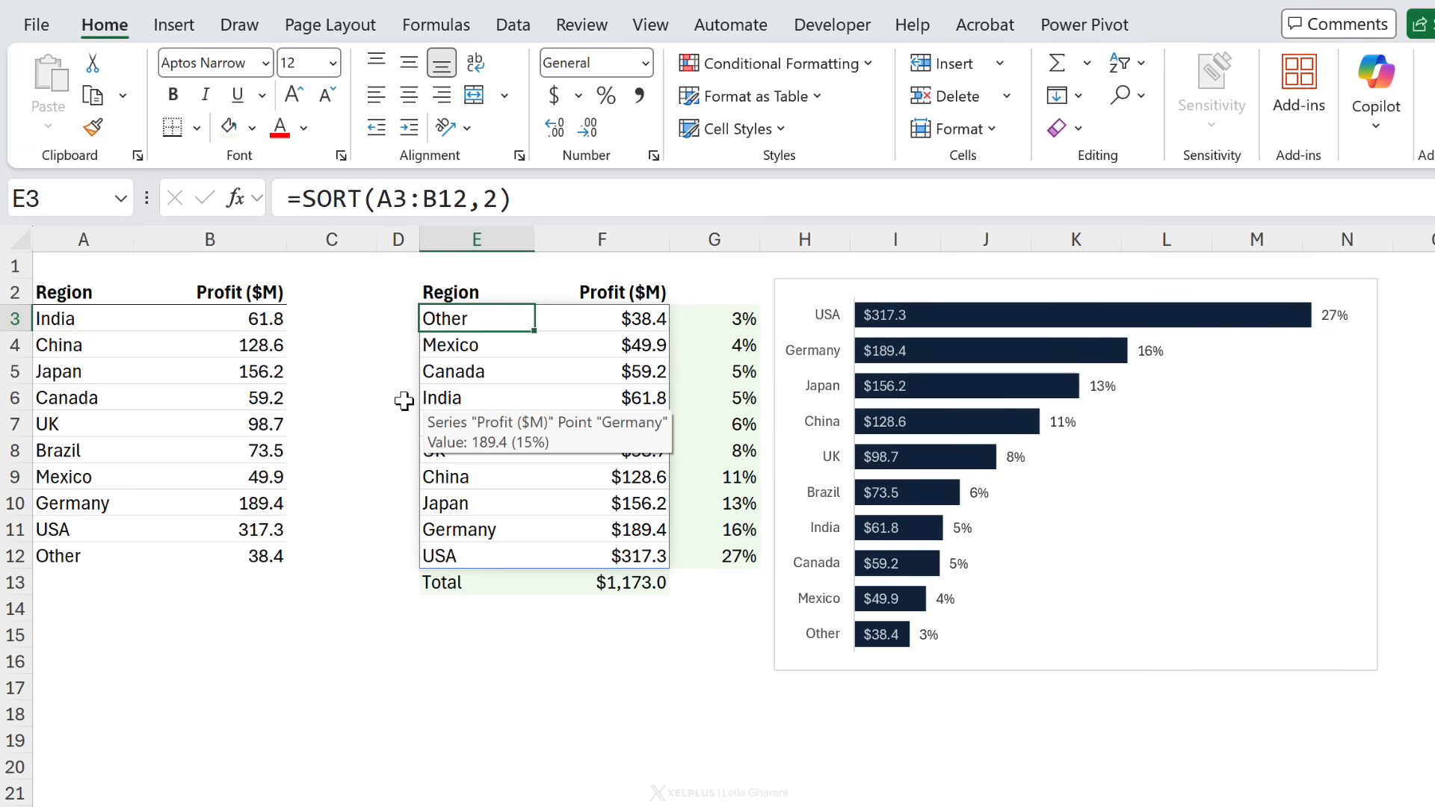
key(ctrl+z)
key(ctrl+z)
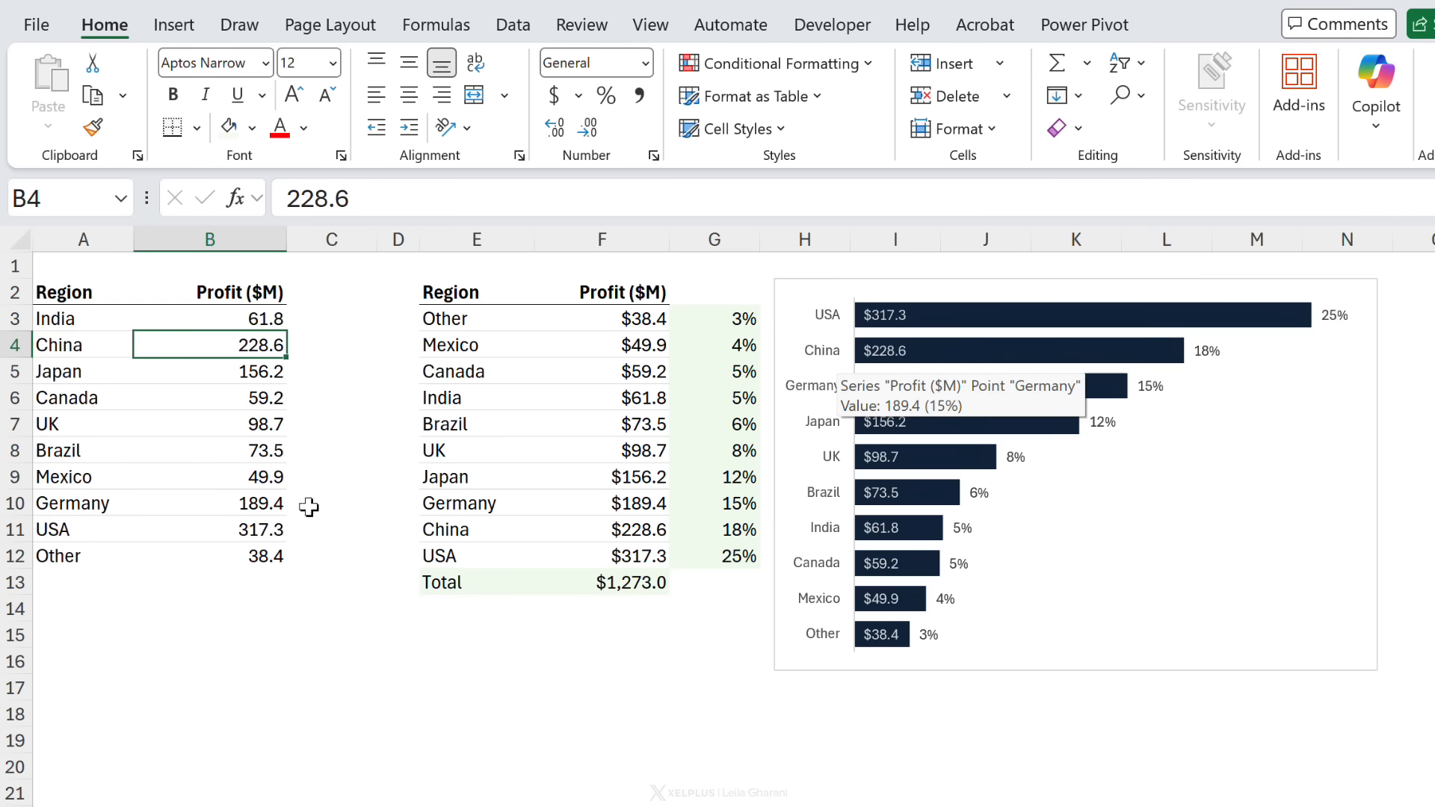
scroll(308, 507, down, 7)
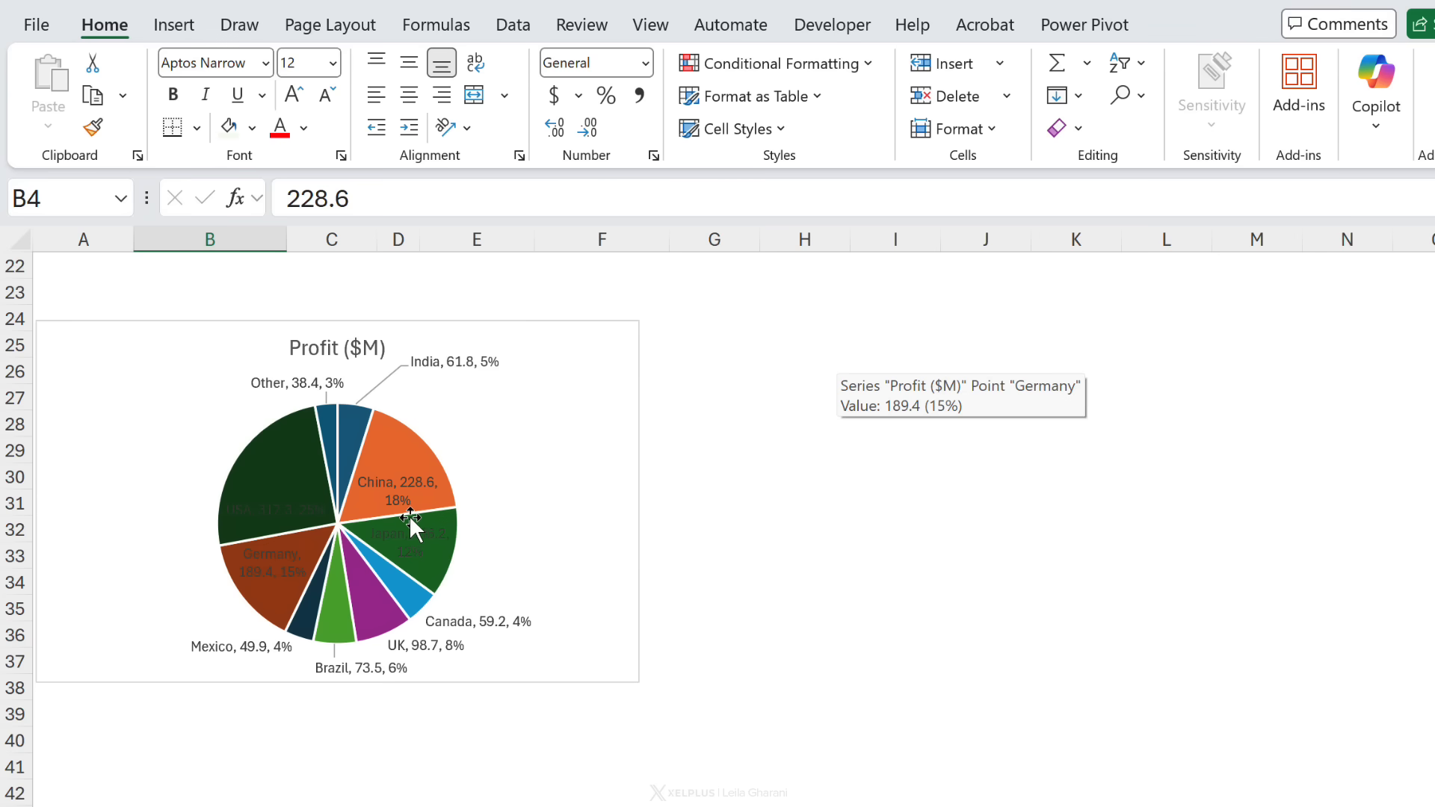
mouse_move(415, 517)
scroll(415, 516, up, 7)
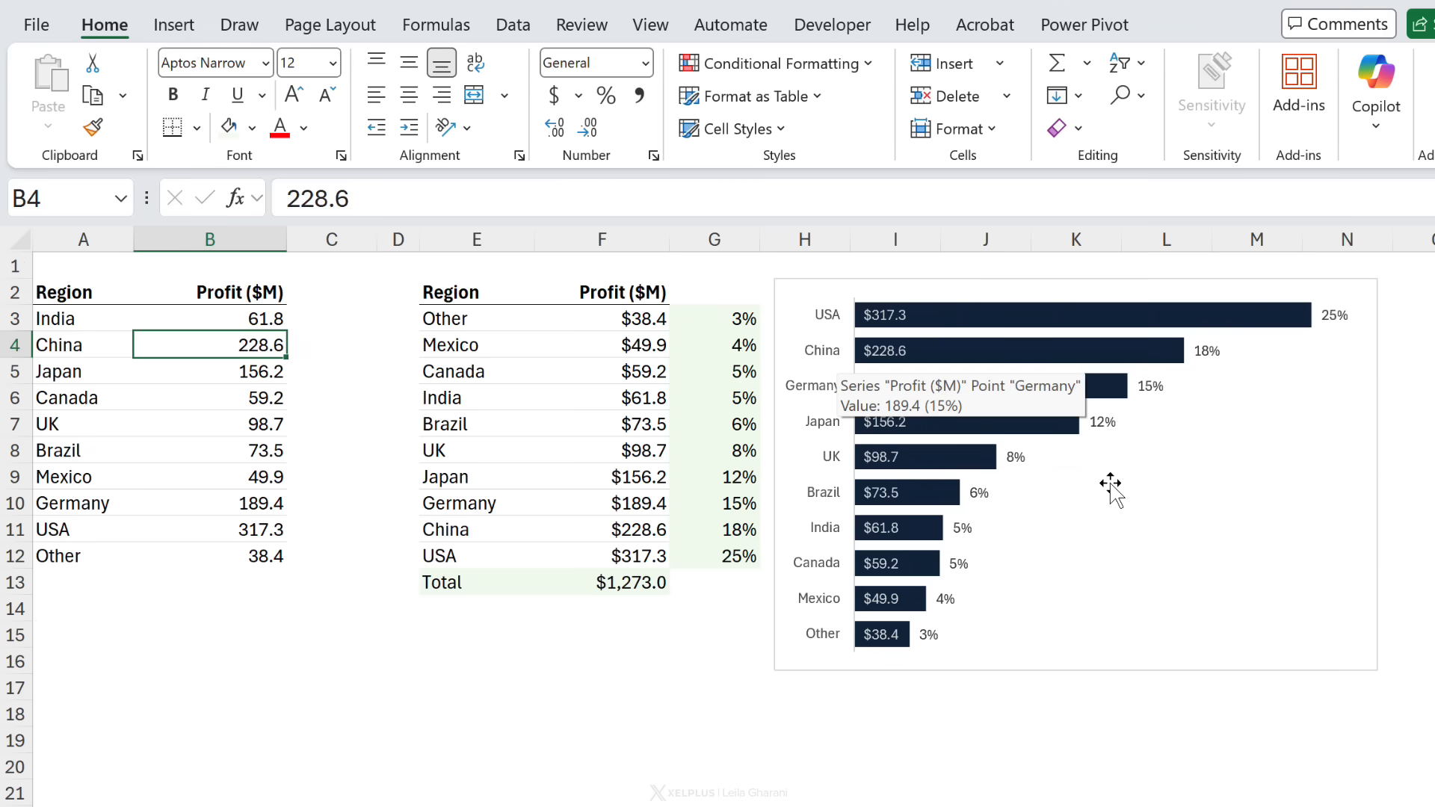
Step: Shrink the bar chart's plot area from the top and add a chart title
click(1155, 496)
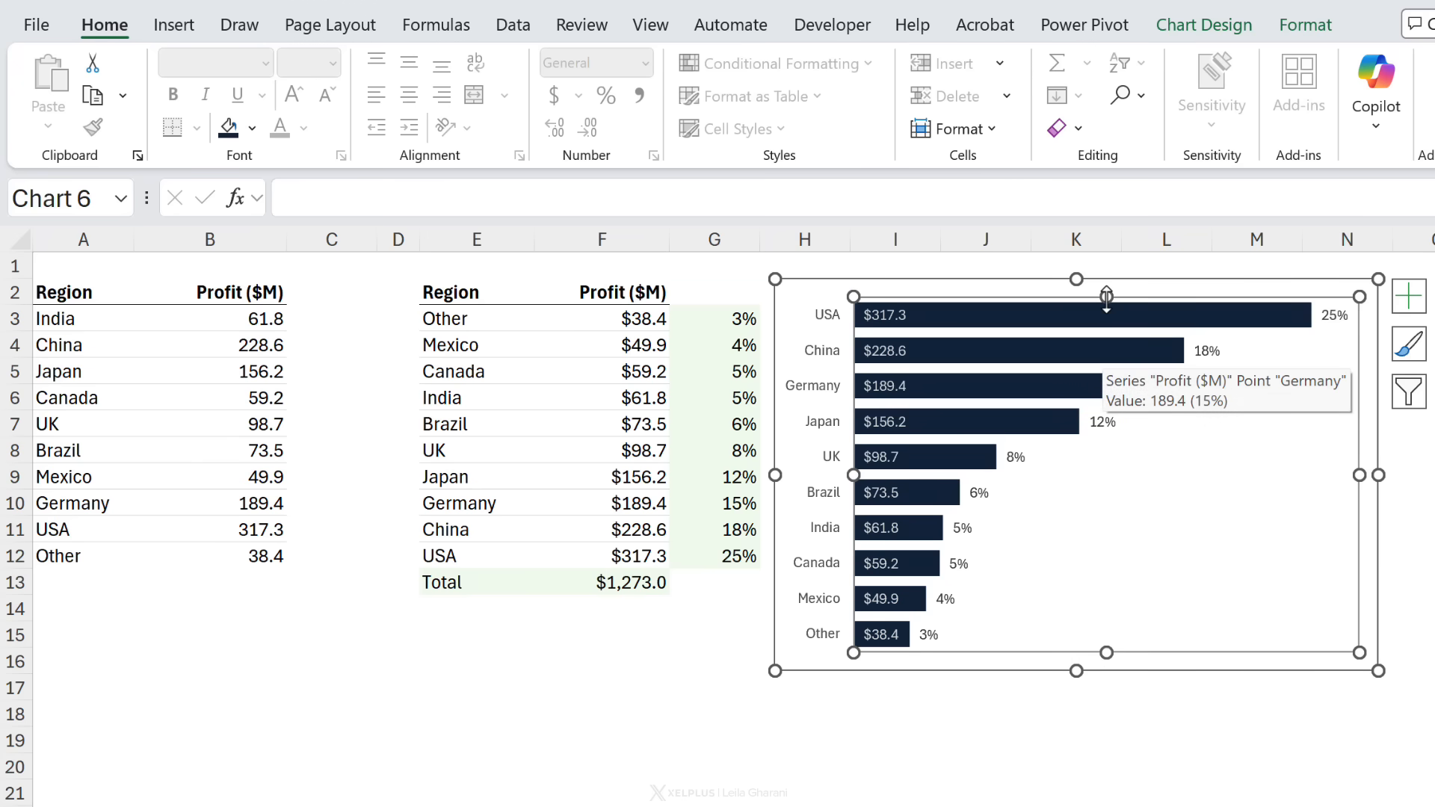
drag(1106, 299, 1104, 347)
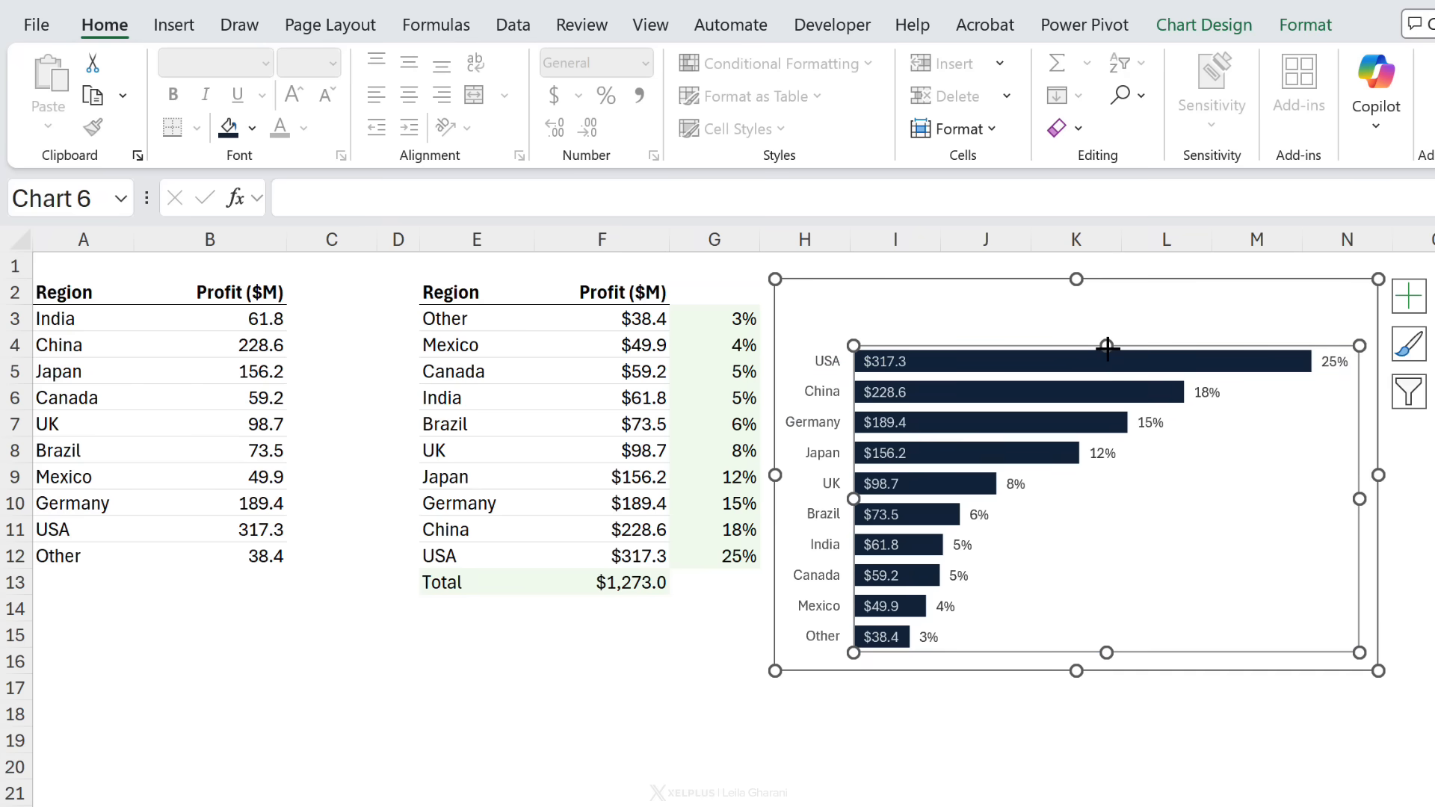
click(1409, 296)
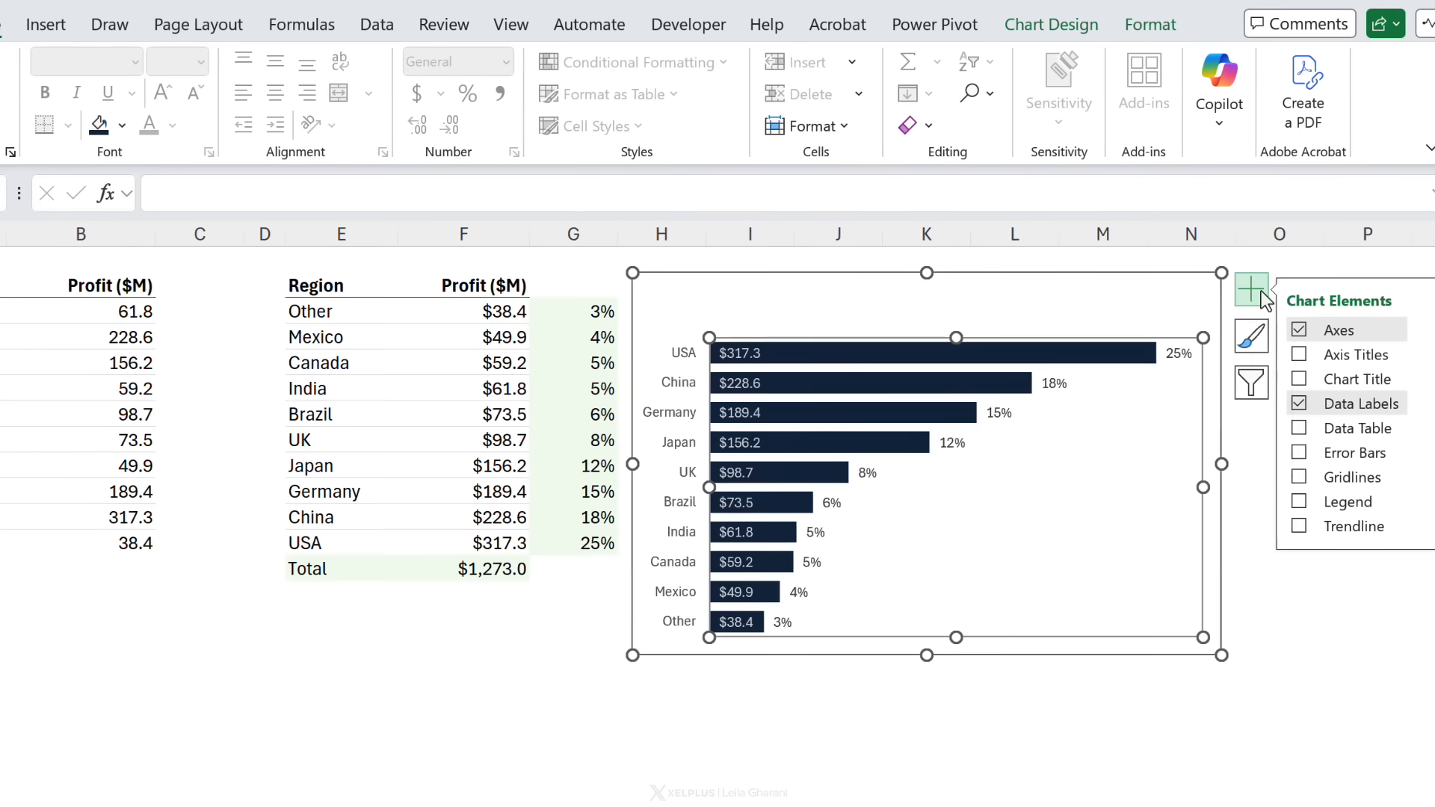
click(1298, 379)
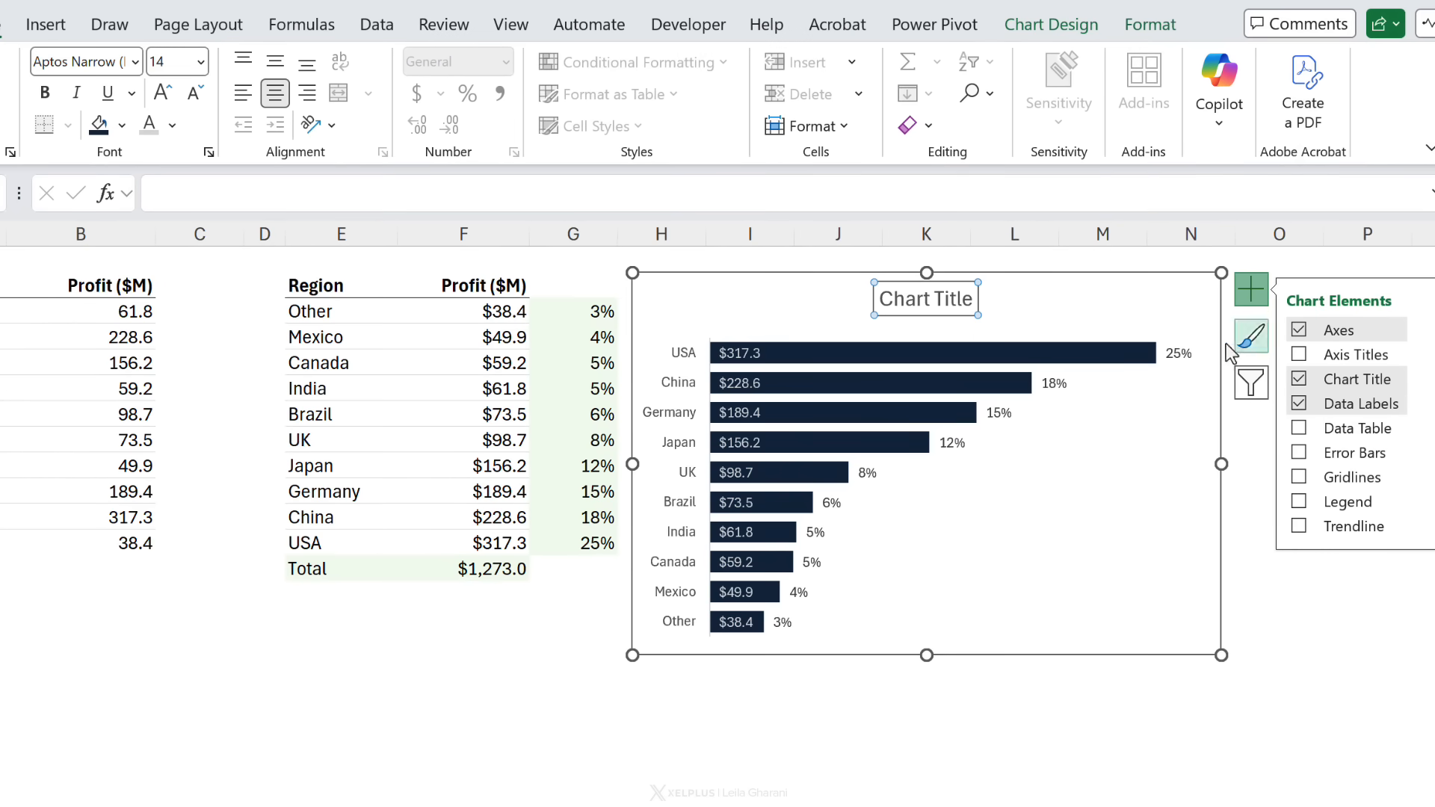
Step: Rename the chart title to Global Profit: and move it to the chart's upper-left corner
click(910, 298)
drag(881, 300, 970, 305)
text(Global Prof)
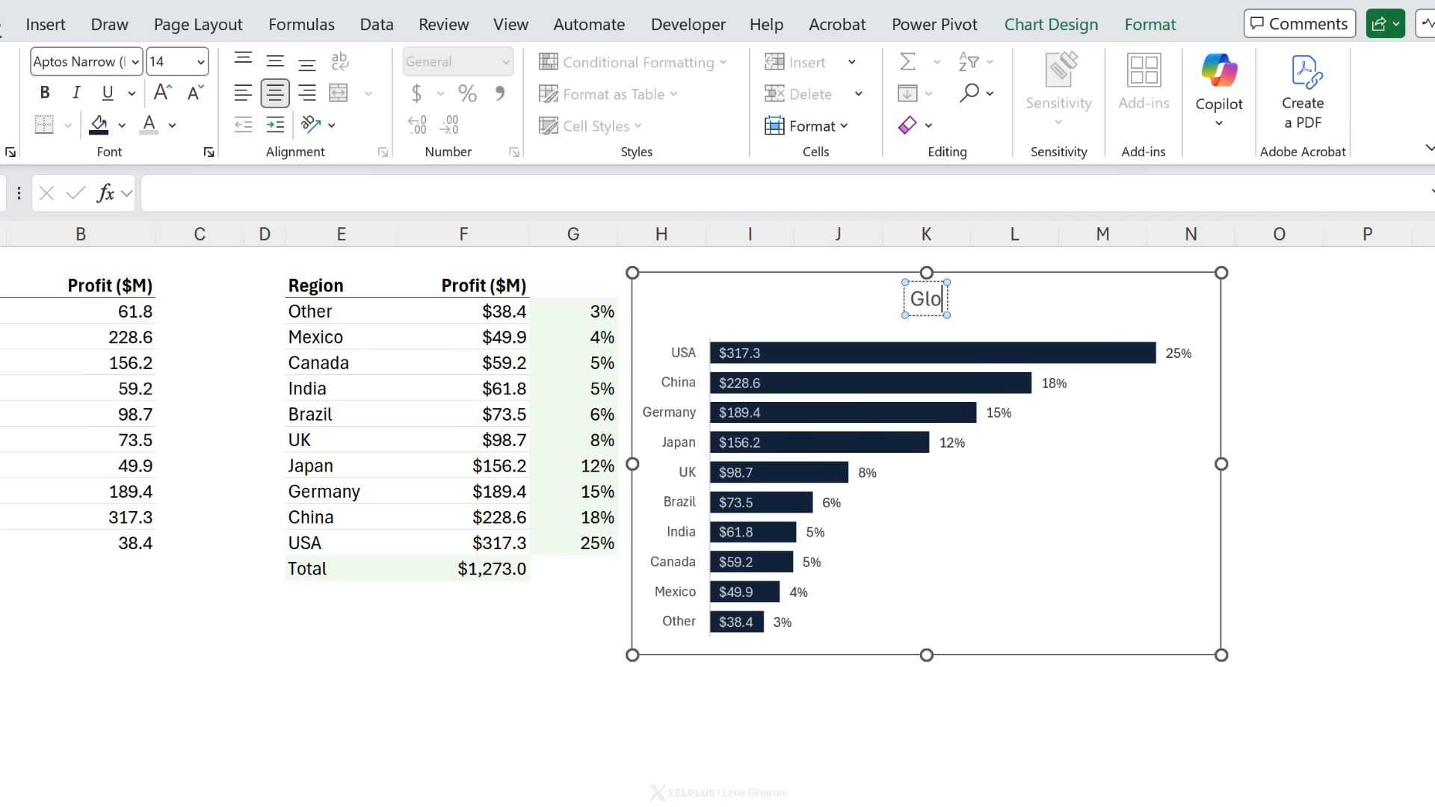
text(it:)
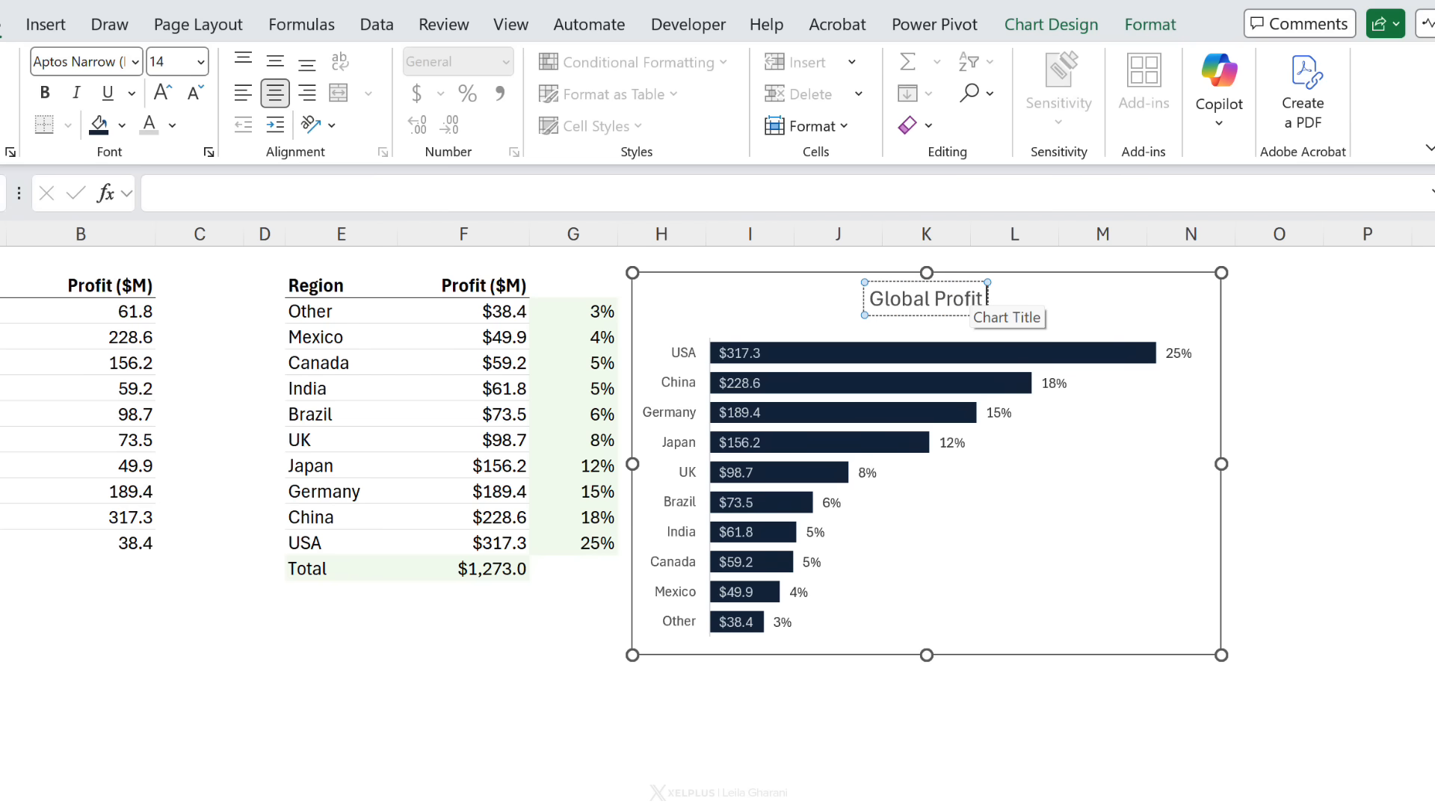
click(885, 321)
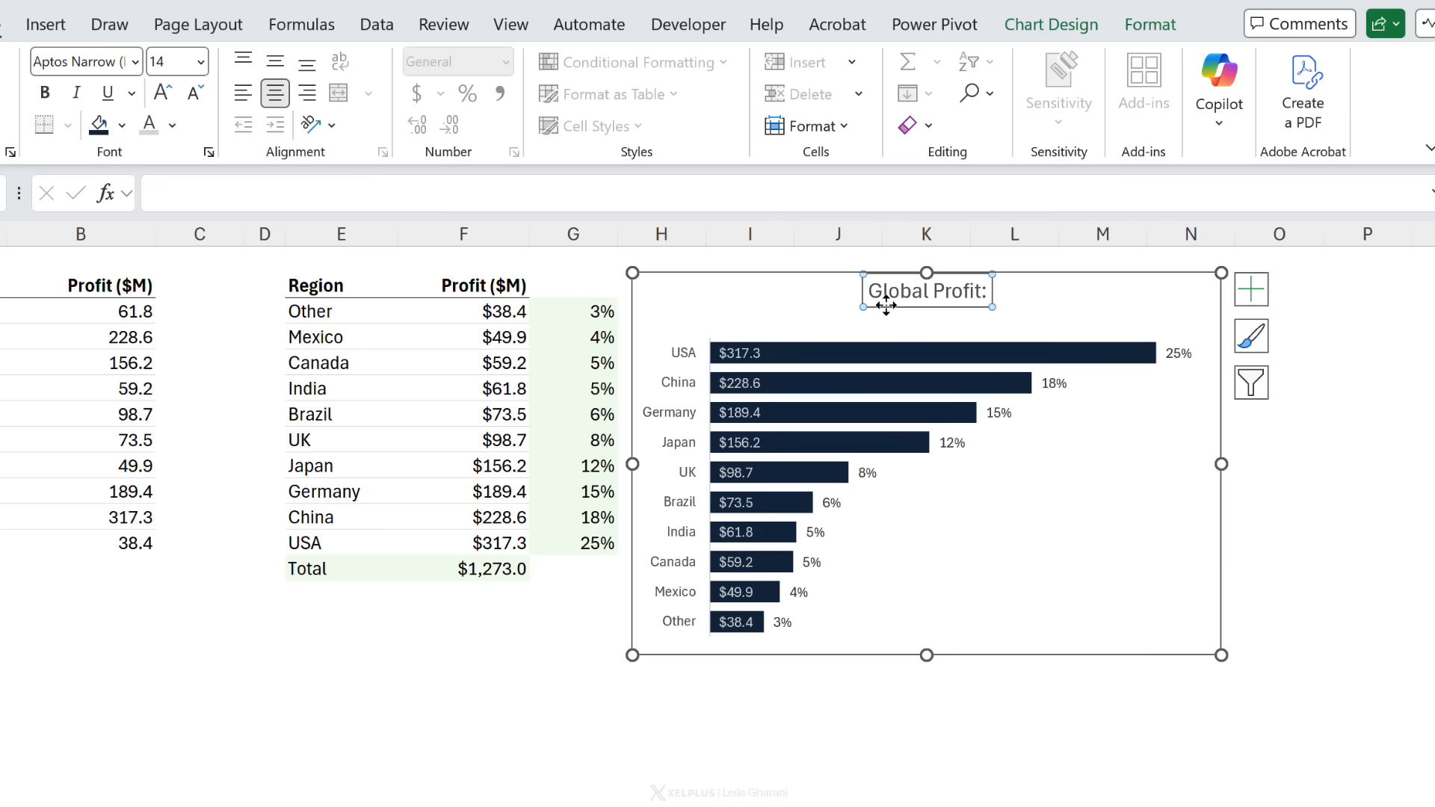
drag(886, 305, 730, 317)
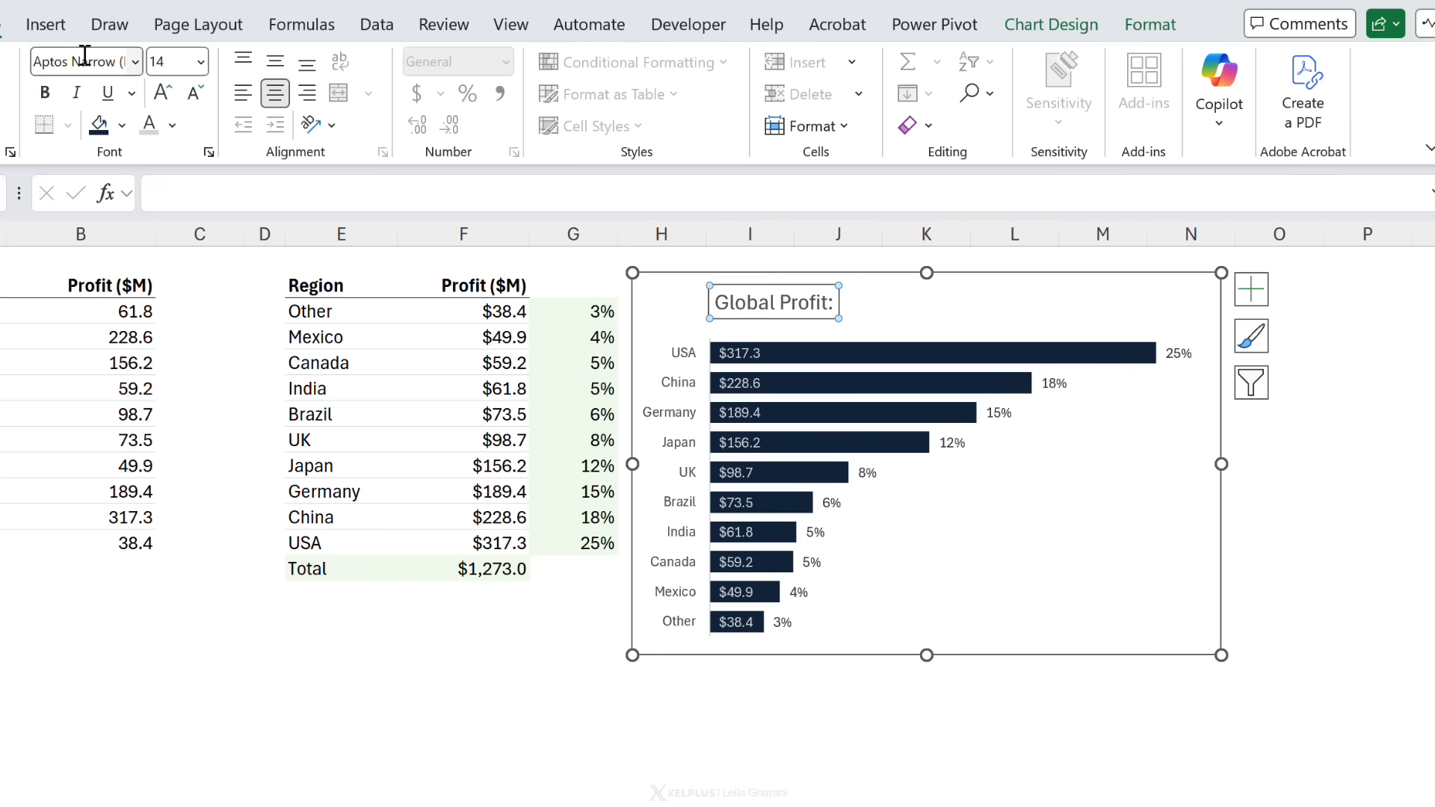
Step: Draw a text box inside the chart just beside the Global Profit: title
click(46, 25)
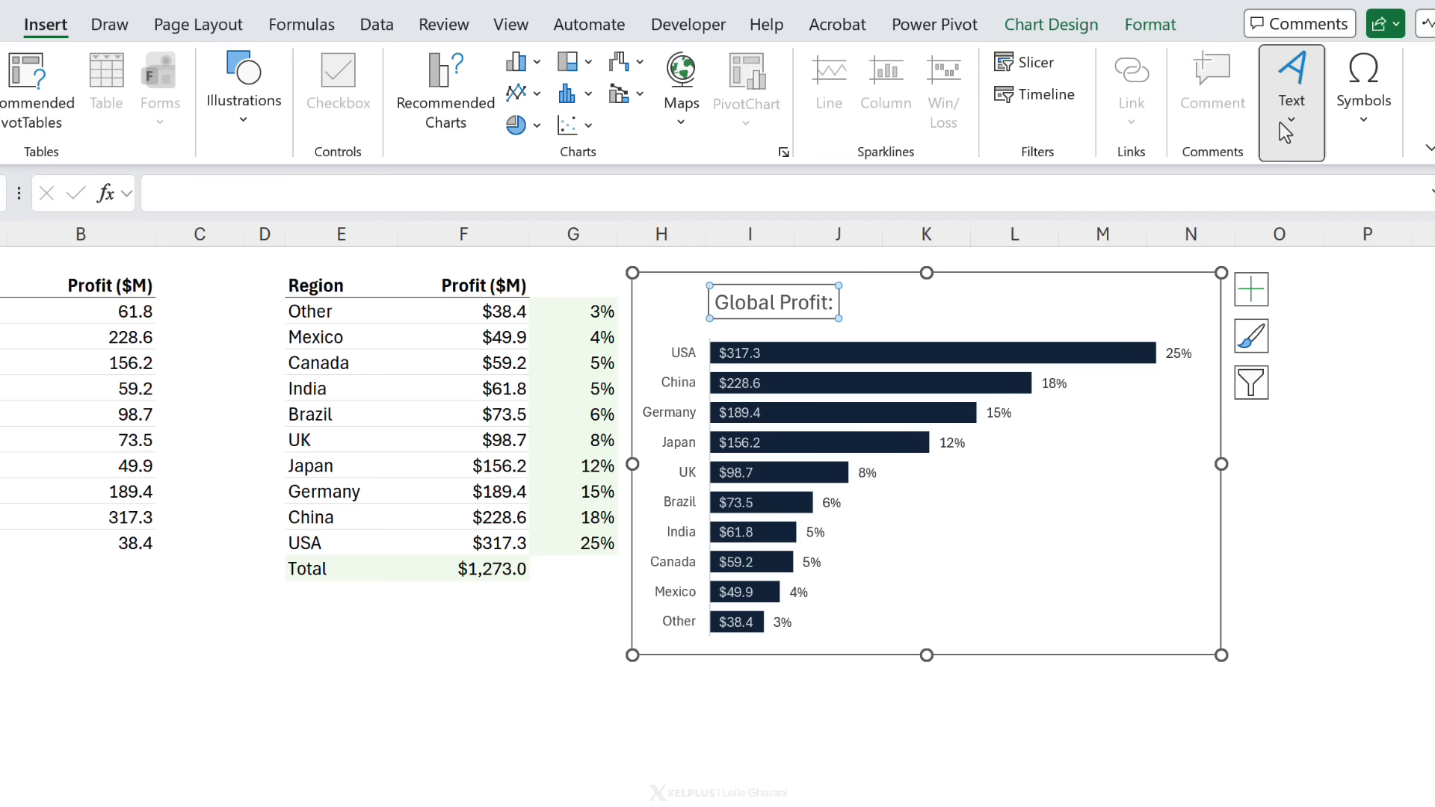
click(1292, 86)
click(1286, 220)
drag(902, 307, 1098, 299)
drag(1071, 302, 1034, 293)
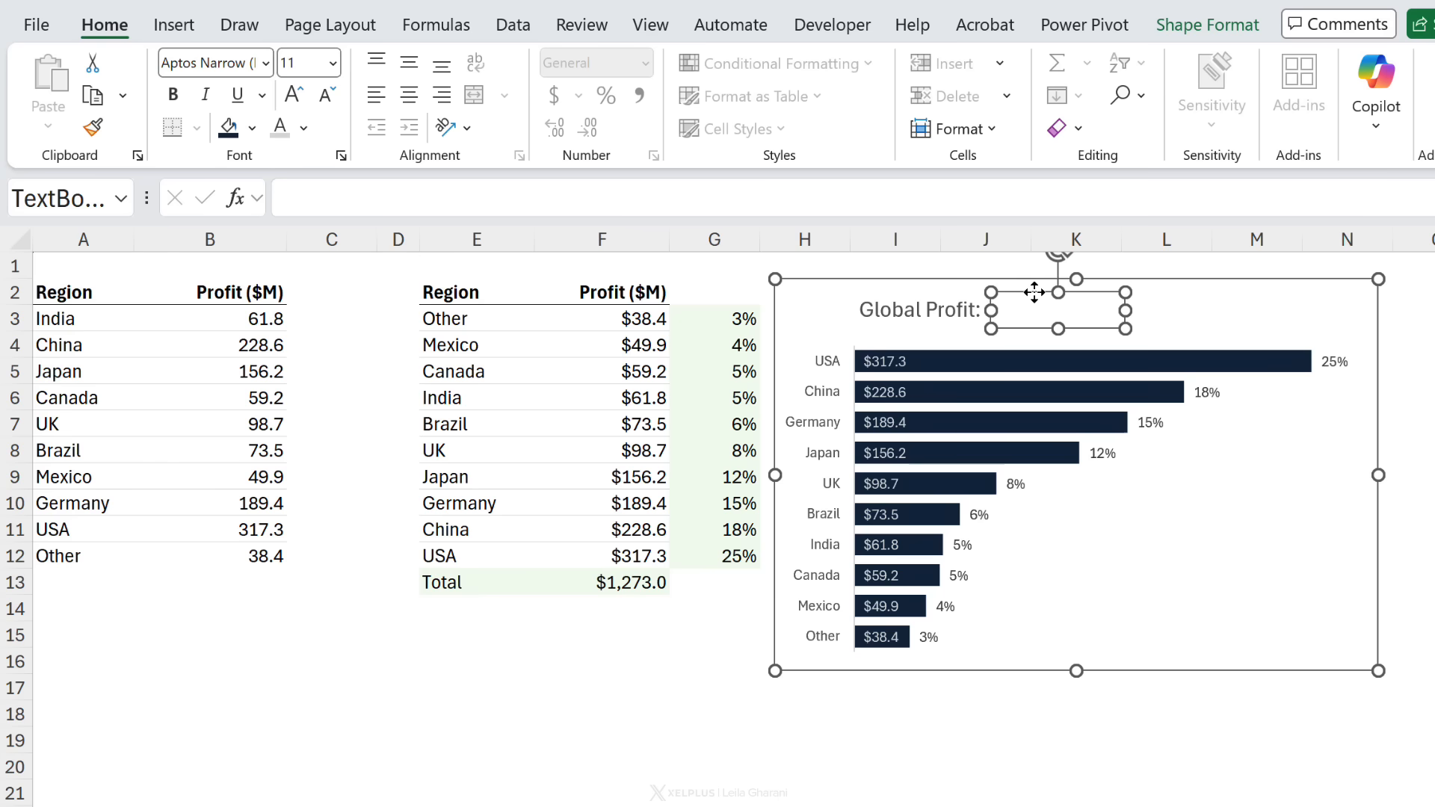
Step: Link the text box to the total profit cell with ='Better Chart'!$F$13
click(400, 198)
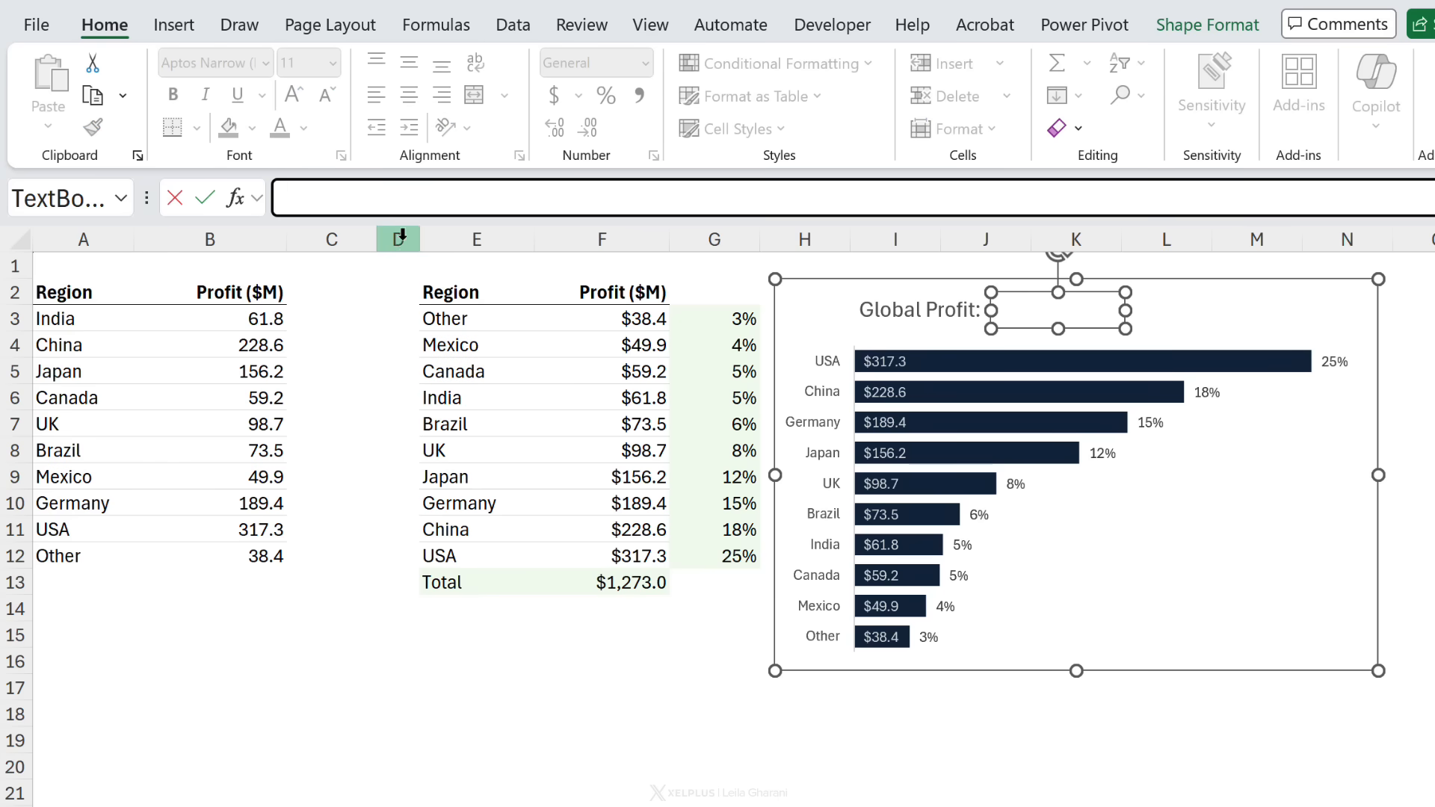
text(=)
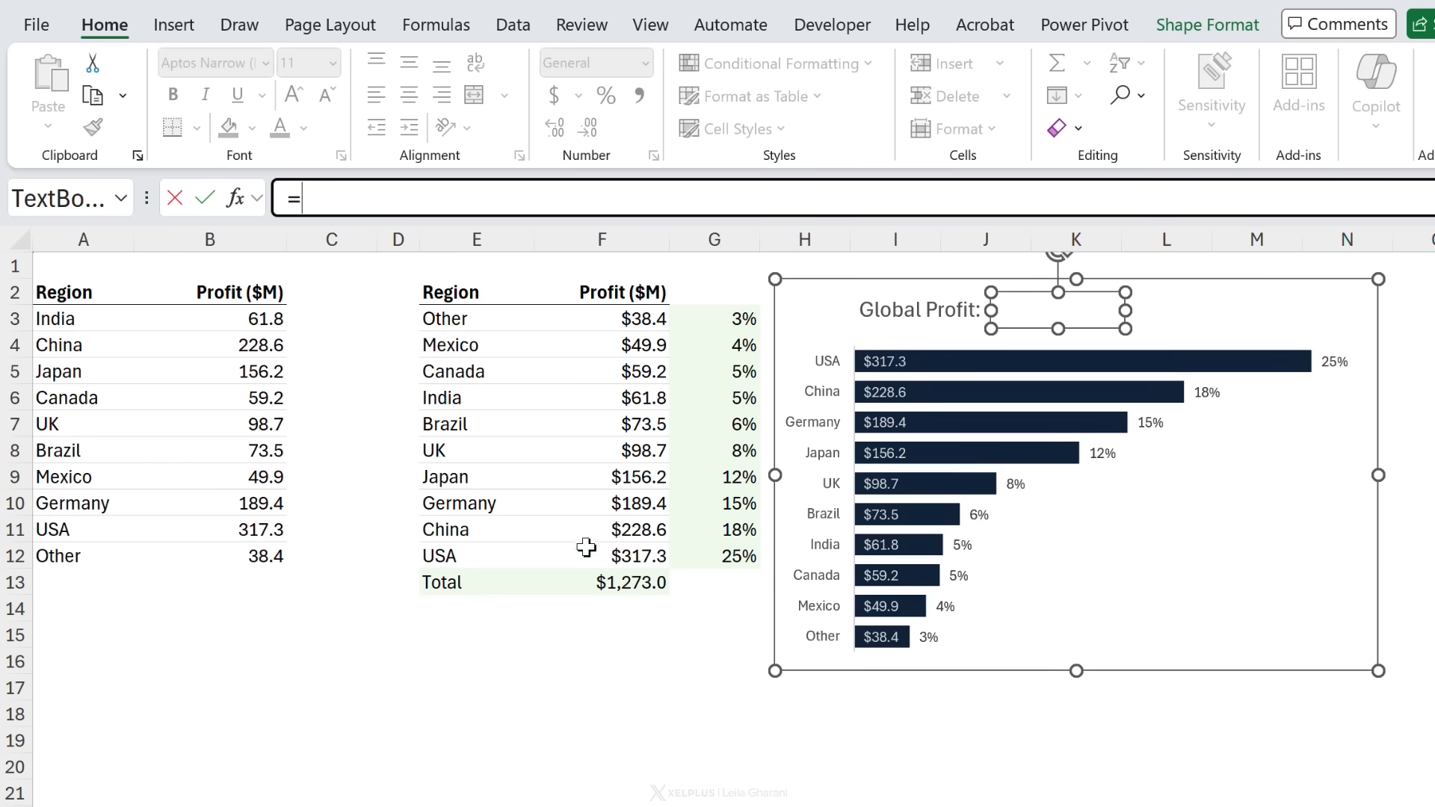
click(599, 572)
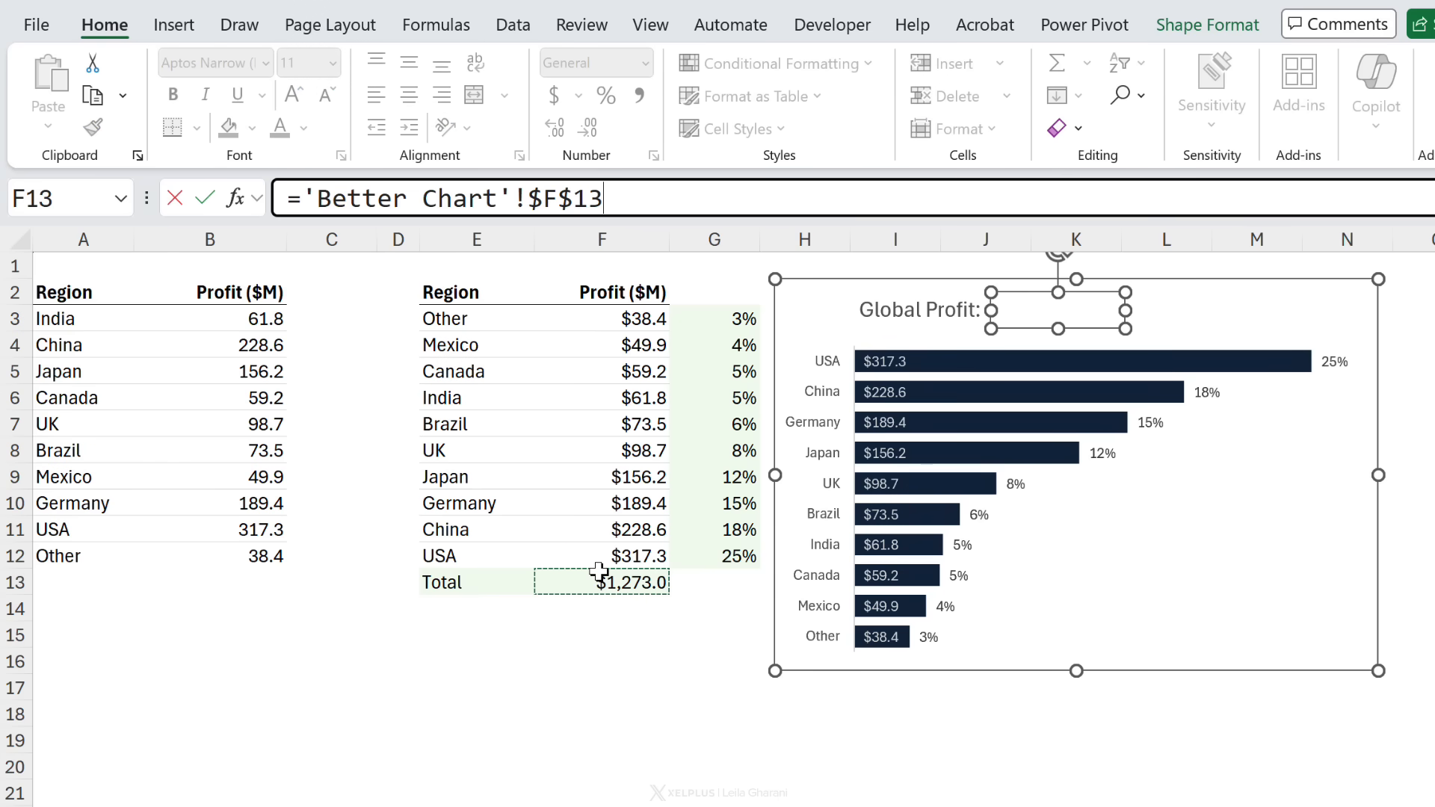
key(Return)
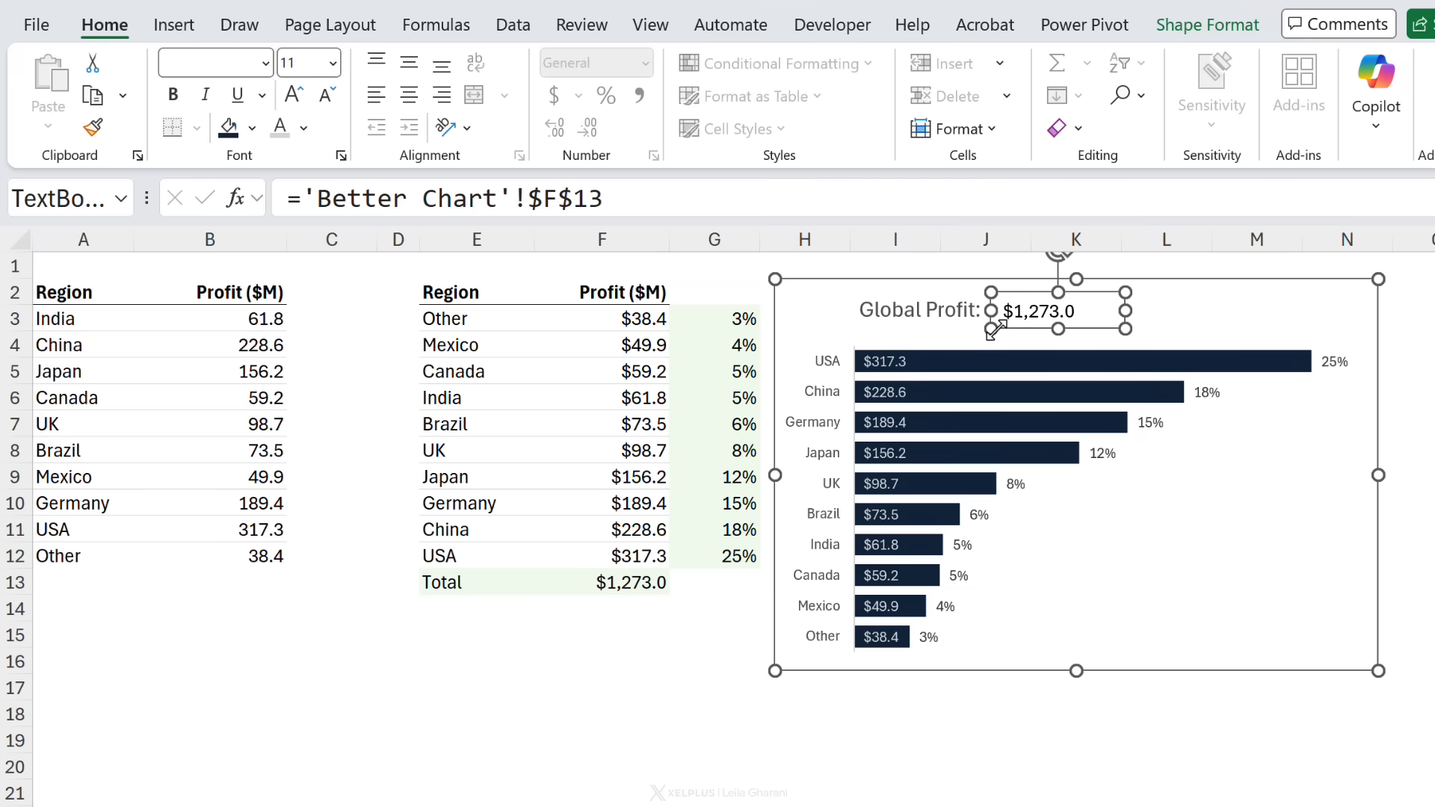
Step: Set the text box's font colour to dark grey and nudge it closer to the title
click(303, 128)
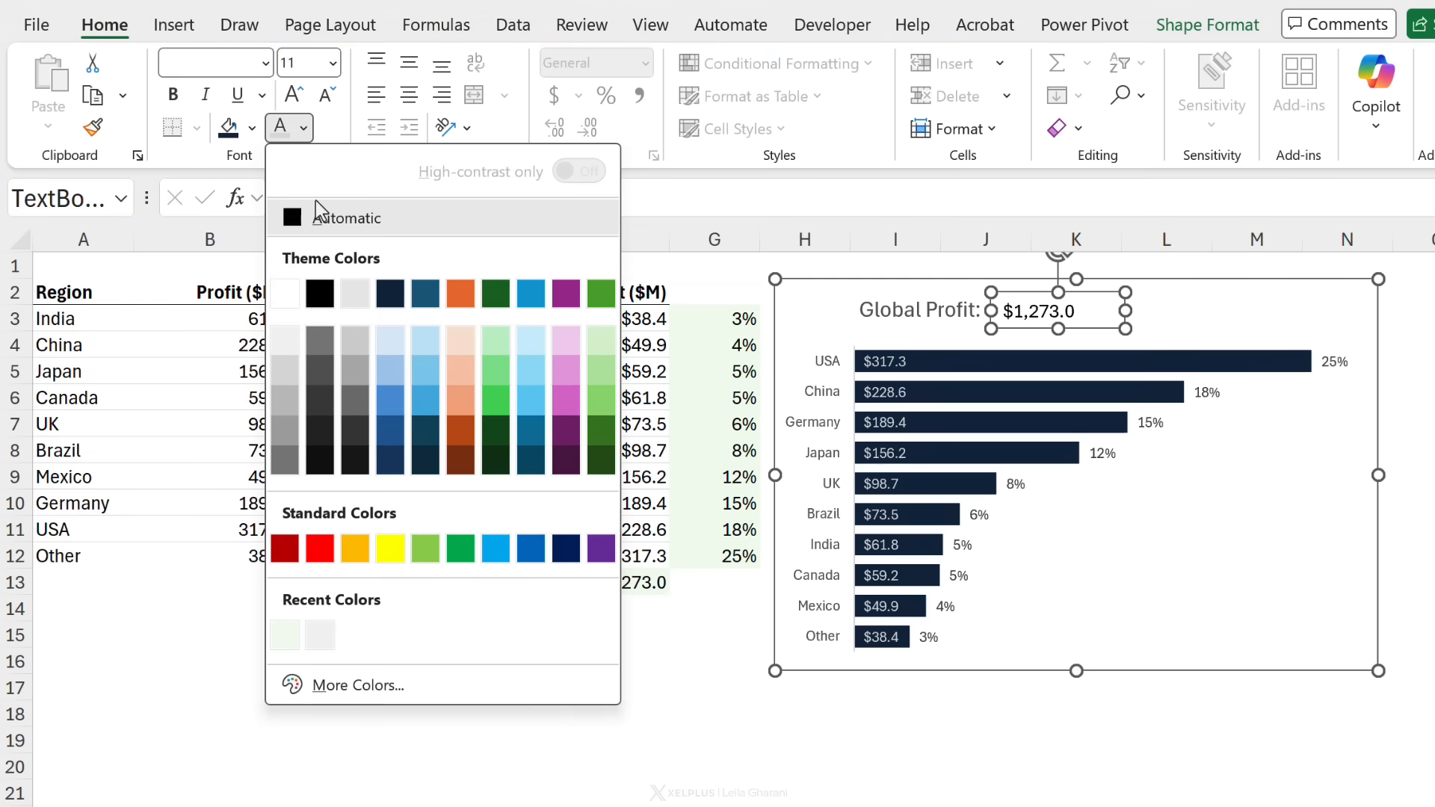
click(319, 402)
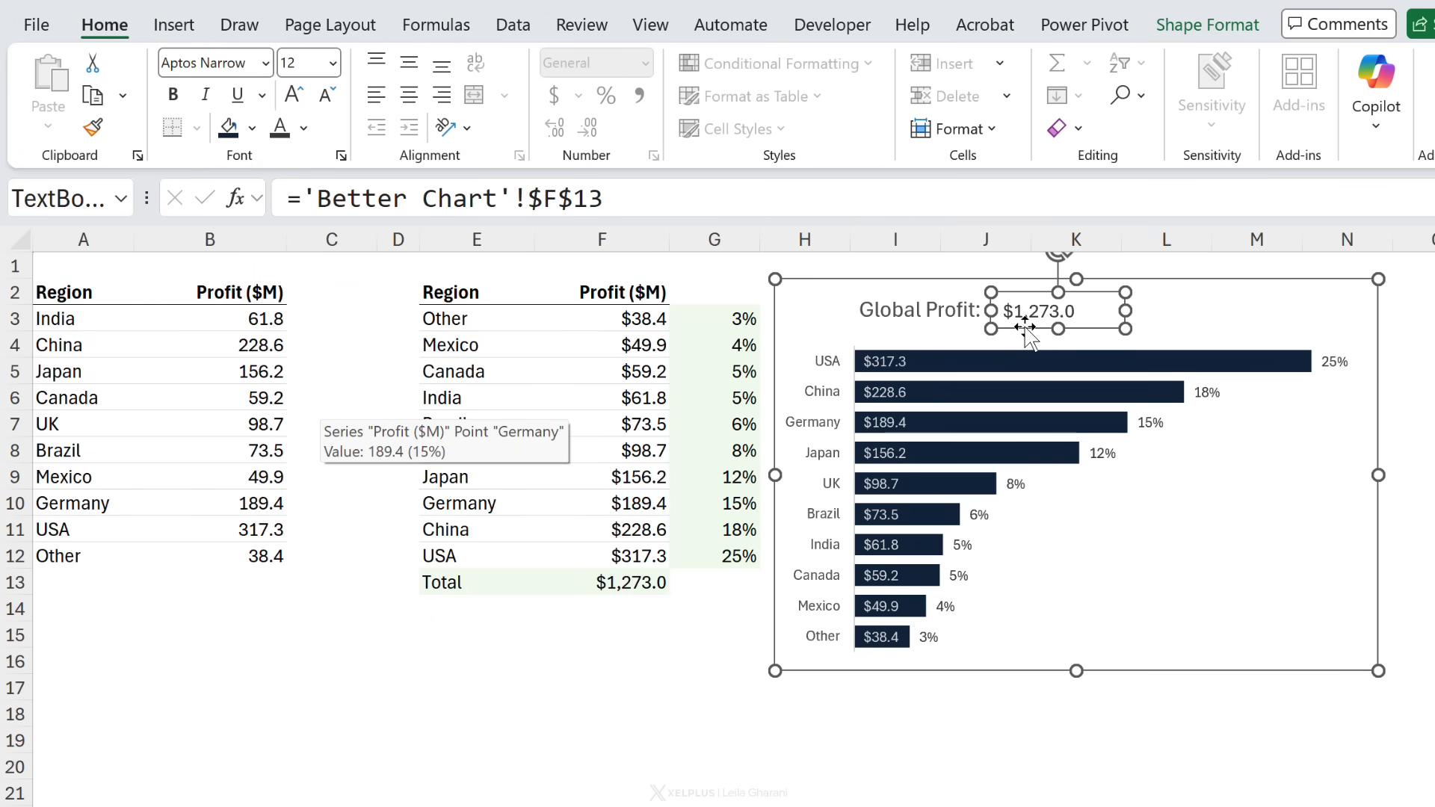
drag(1025, 326, 1017, 327)
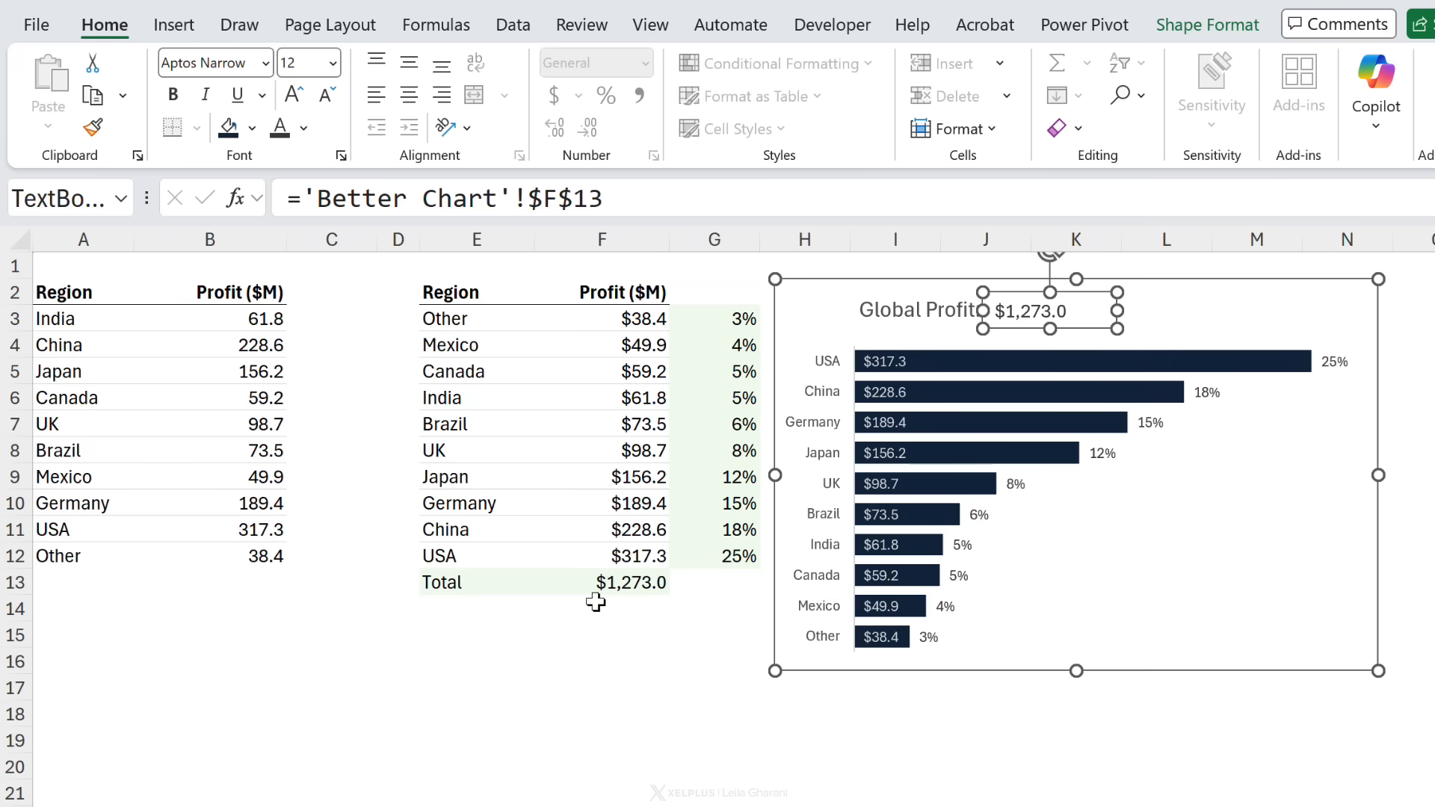
Step: Give the total in F13 a custom number format $#,##0.0 "M" so it shows millions with an M suffix
click(629, 585)
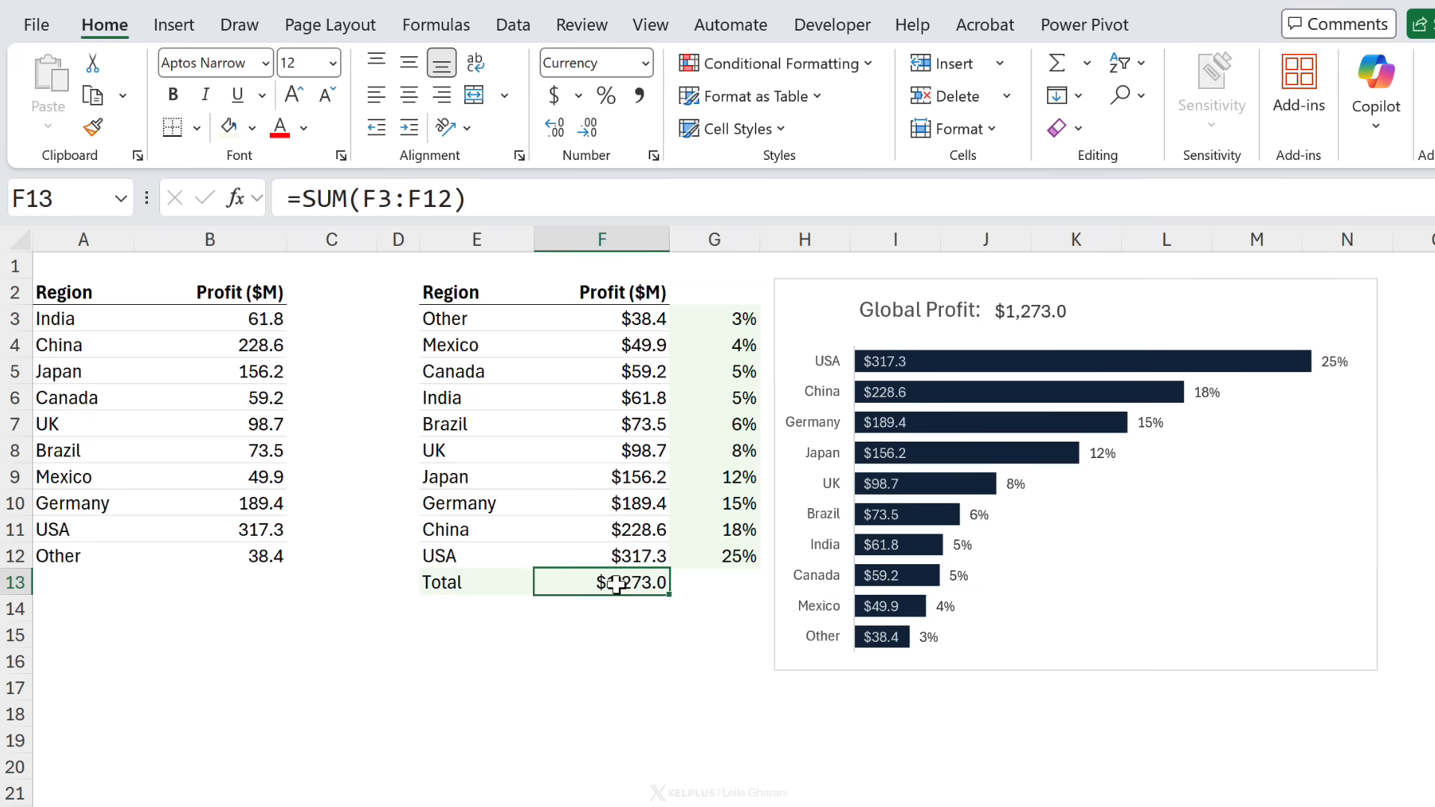
right_click(614, 585)
click(710, 334)
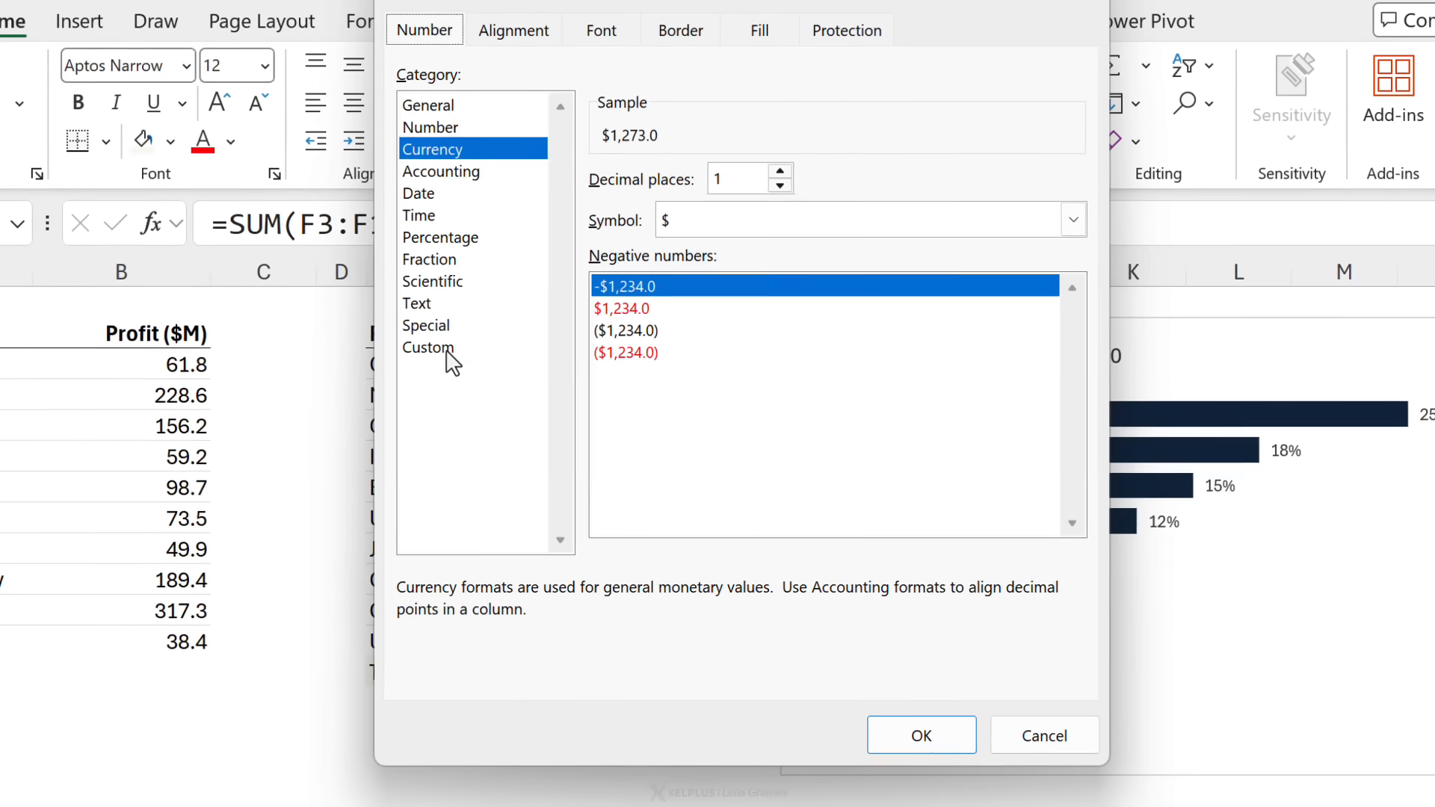
click(441, 349)
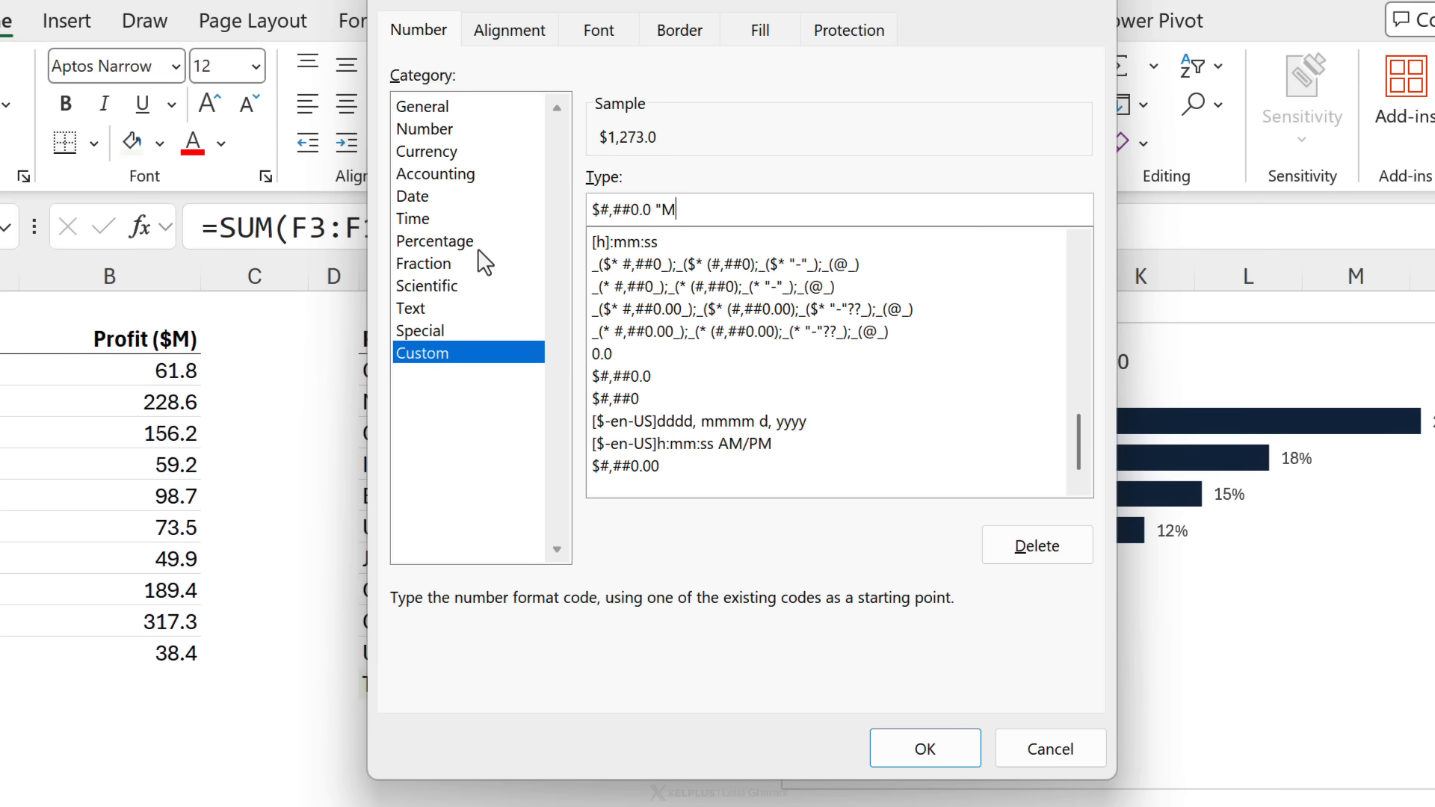
key(Return)
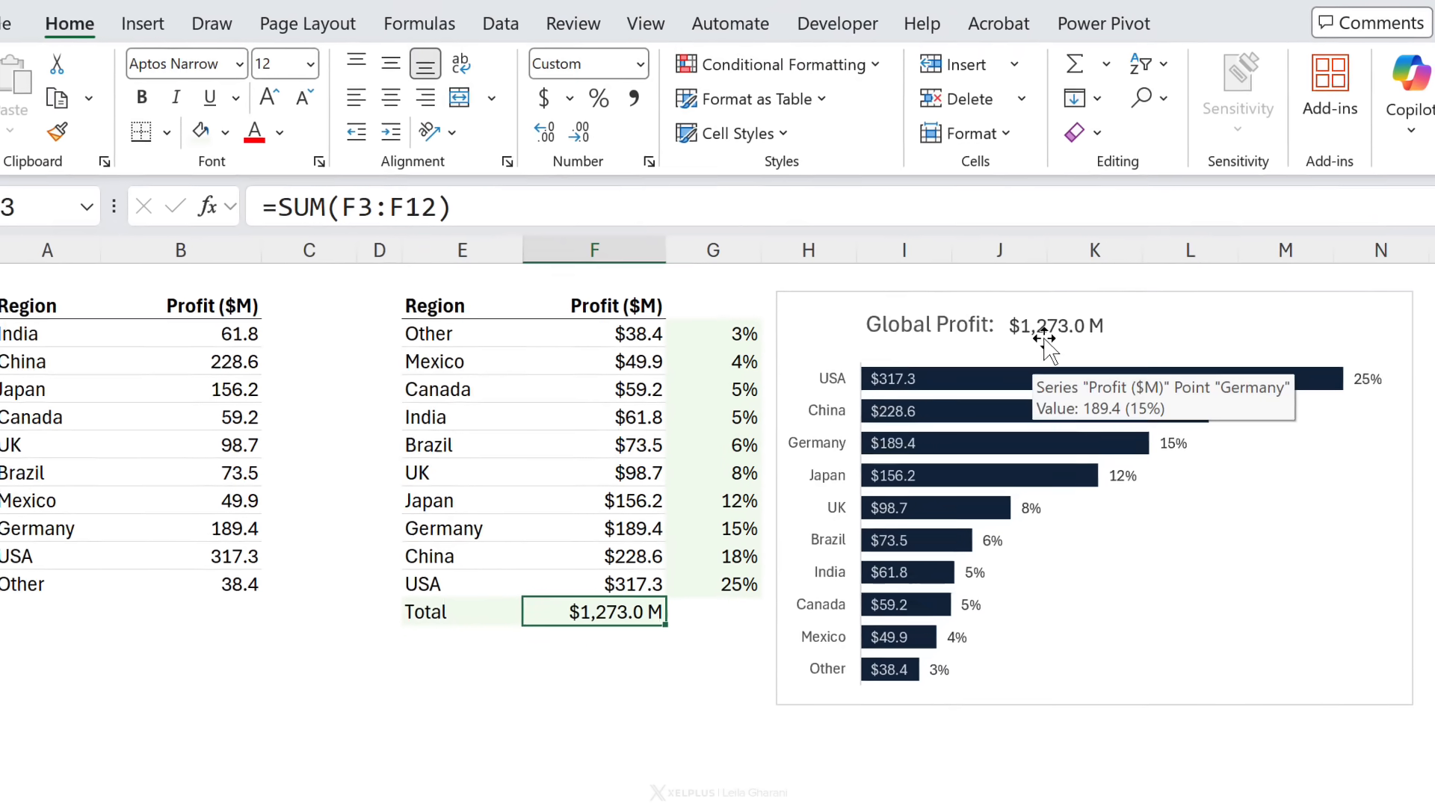
Step: Change Mexico's profit in B9 to 149.9 to test the sorted chart and linked total
click(577, 581)
click(575, 501)
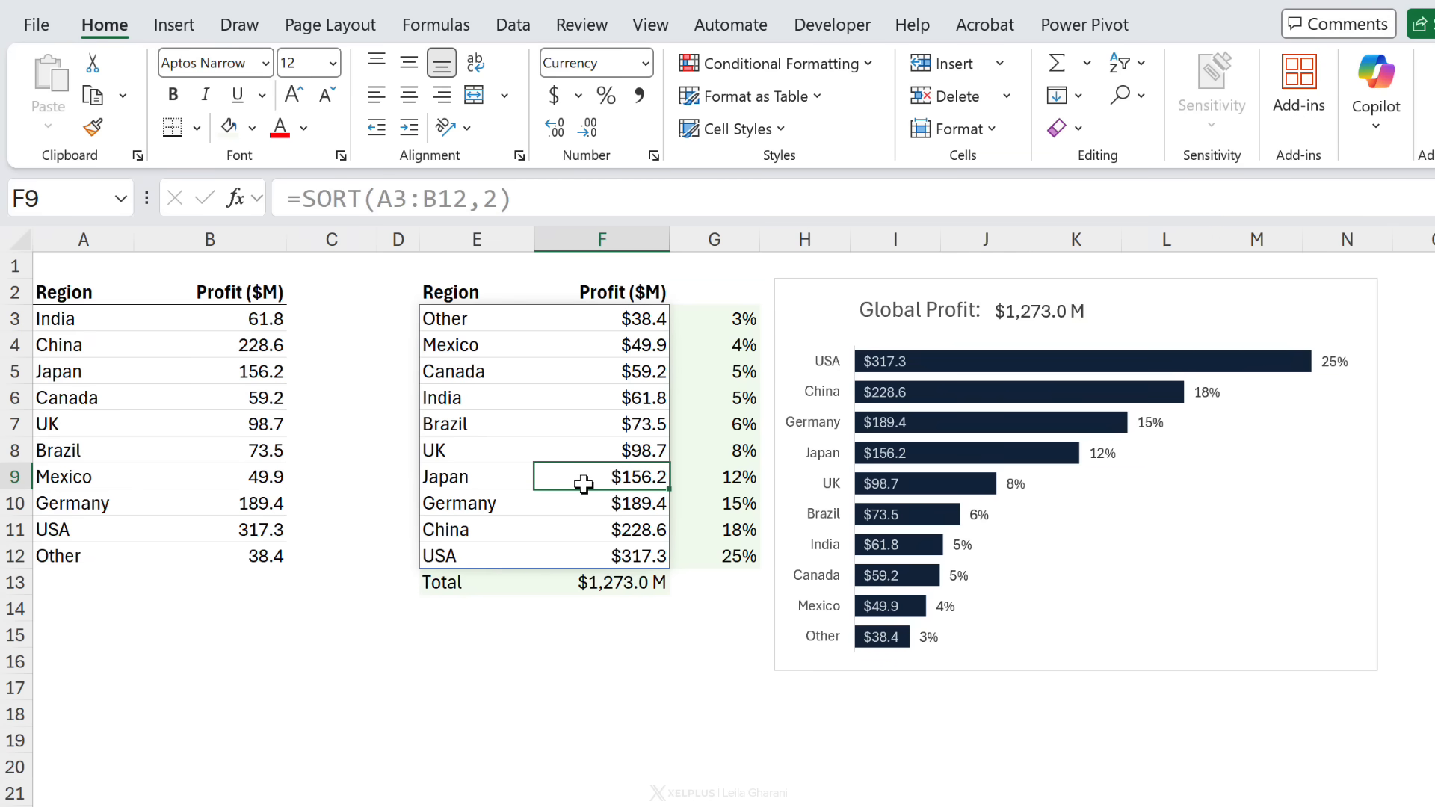
click(261, 476)
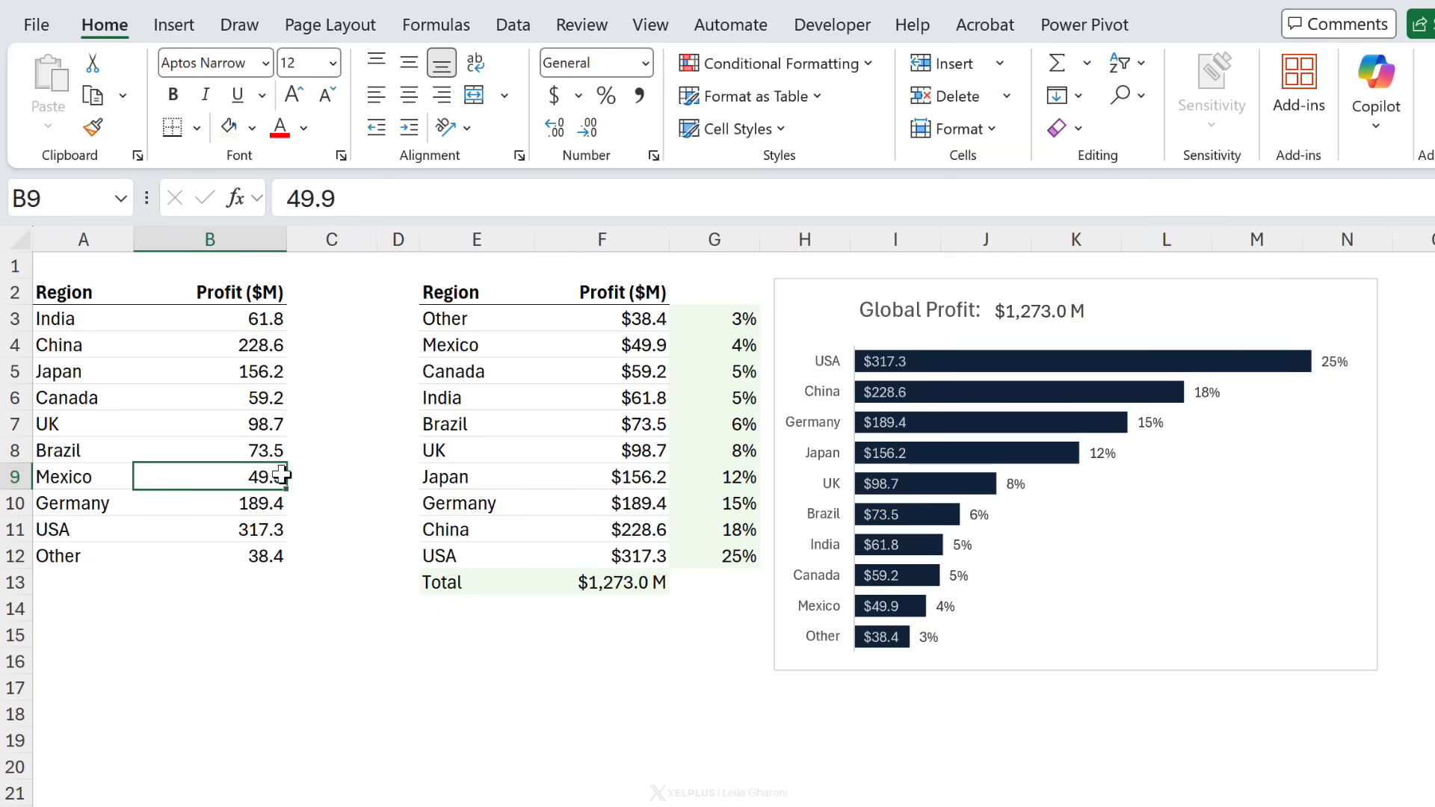
click(274, 203)
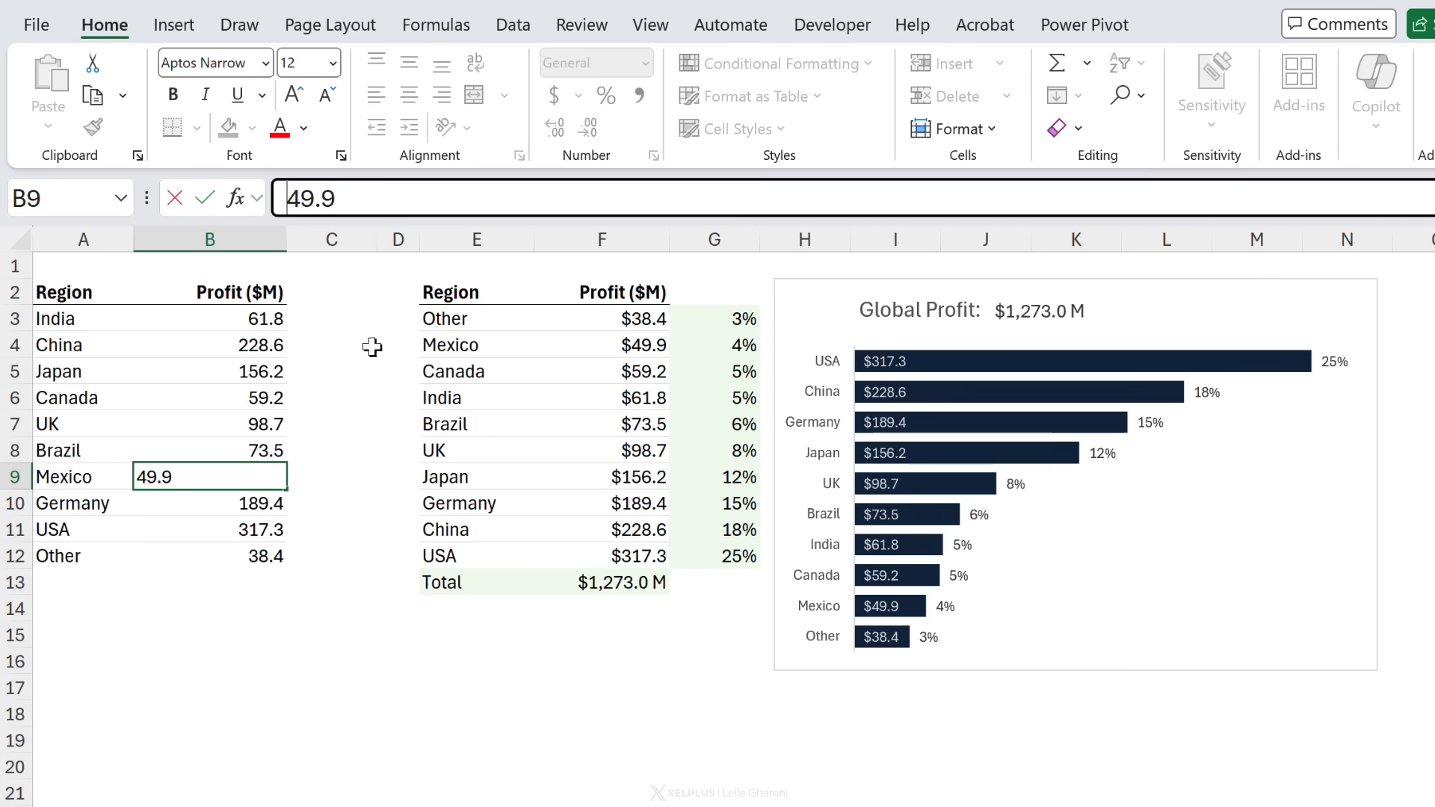
text(1)
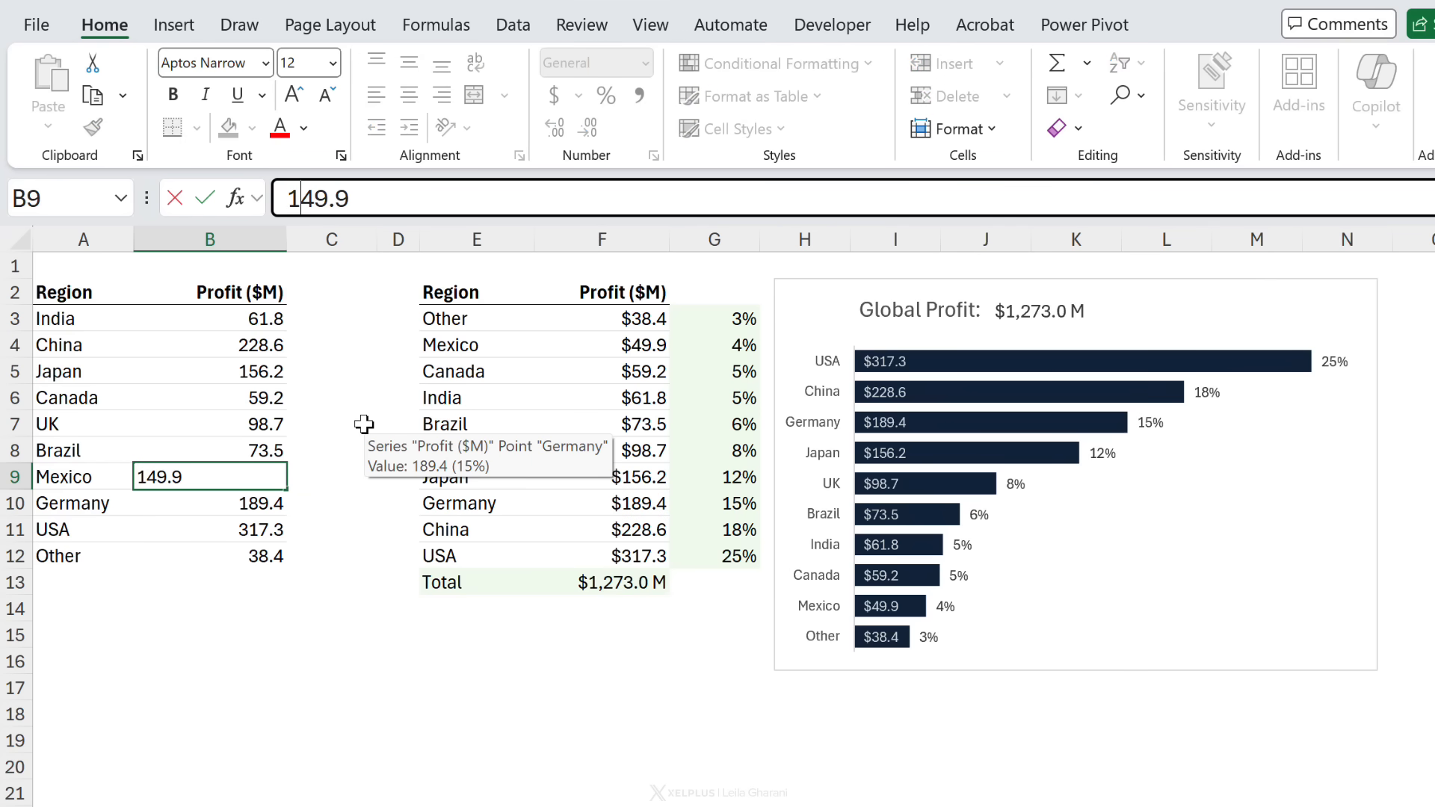
key(Return)
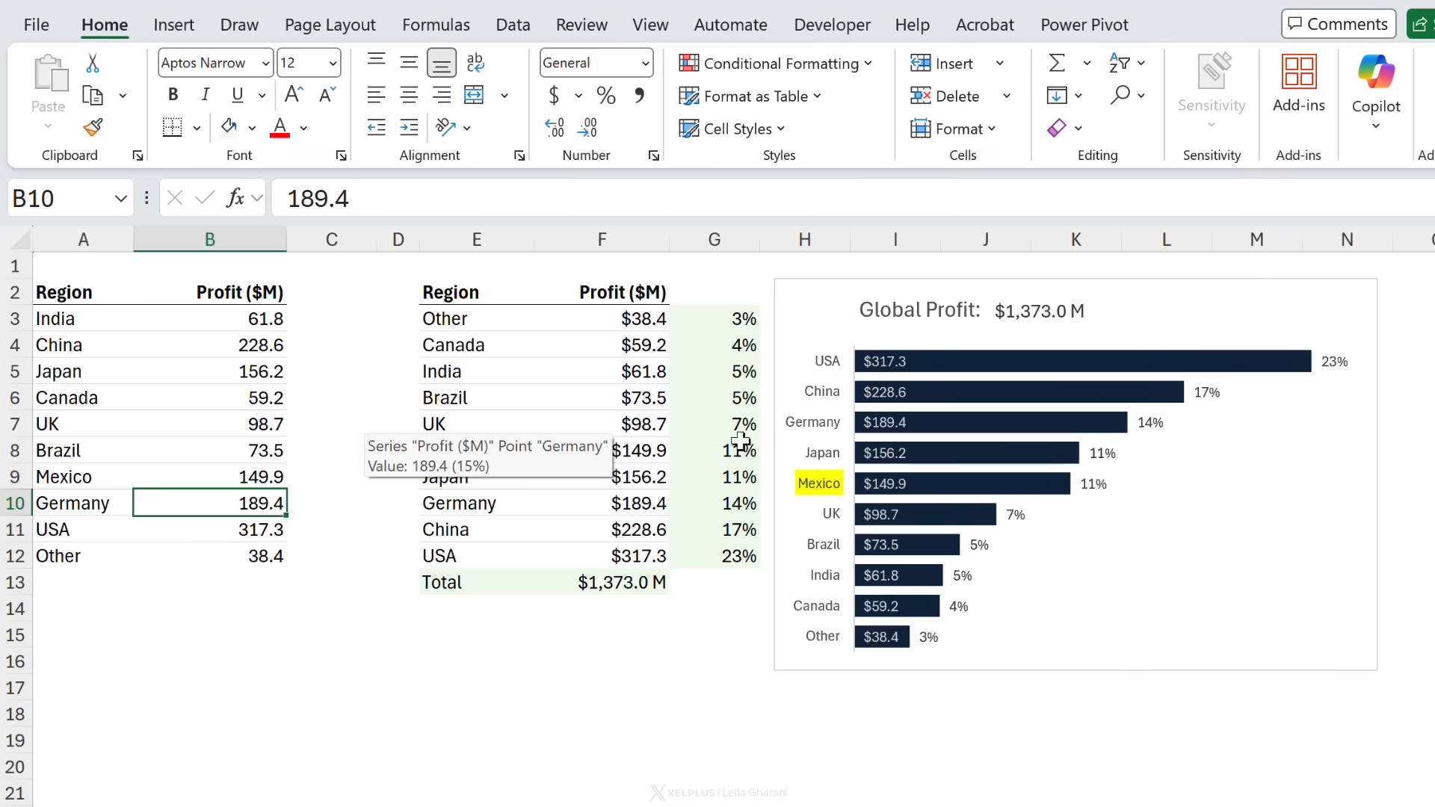